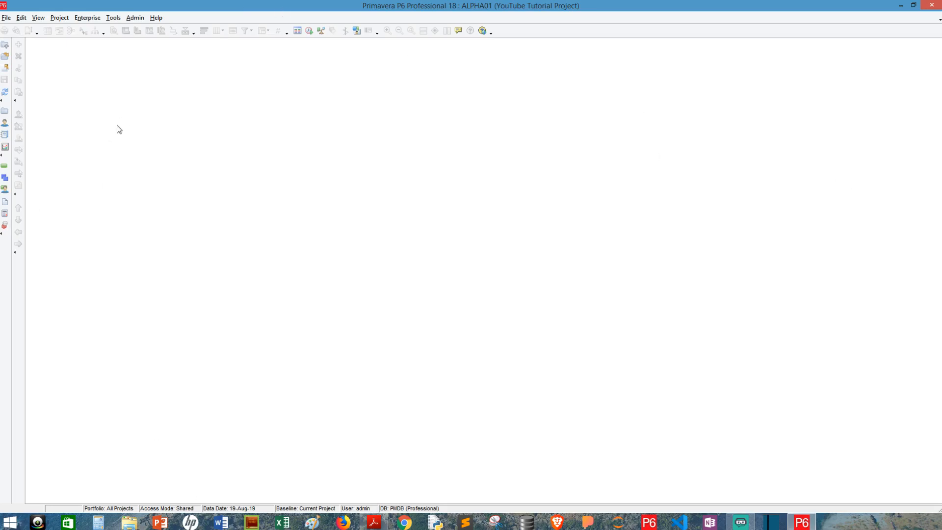
Open the ALPHA01 YouTube Tutorial Project from the Enterprise Projects list.
click(95, 19)
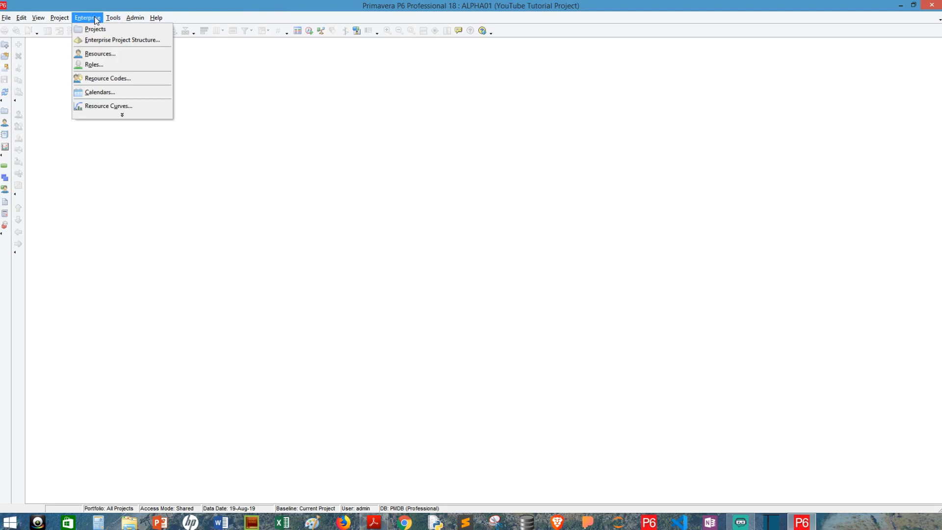
click(94, 29)
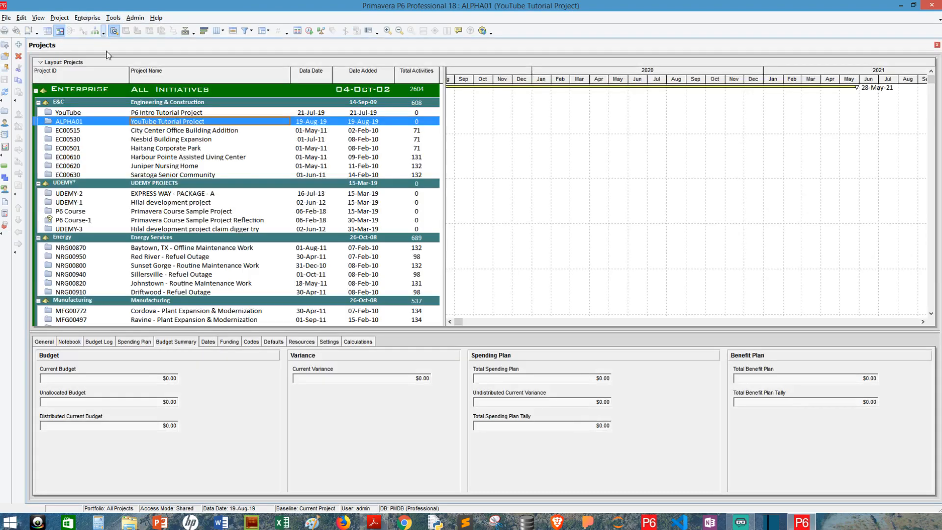
click(158, 128)
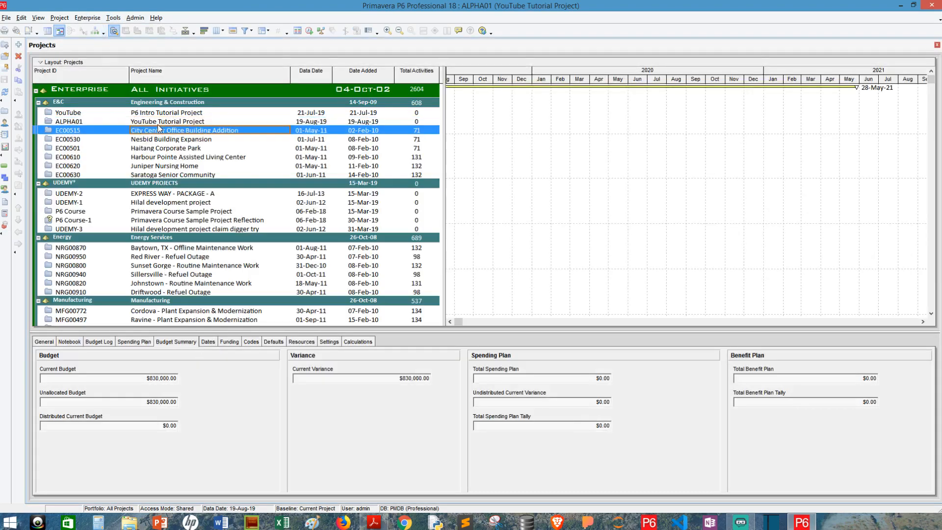
click(157, 122)
right_click(157, 120)
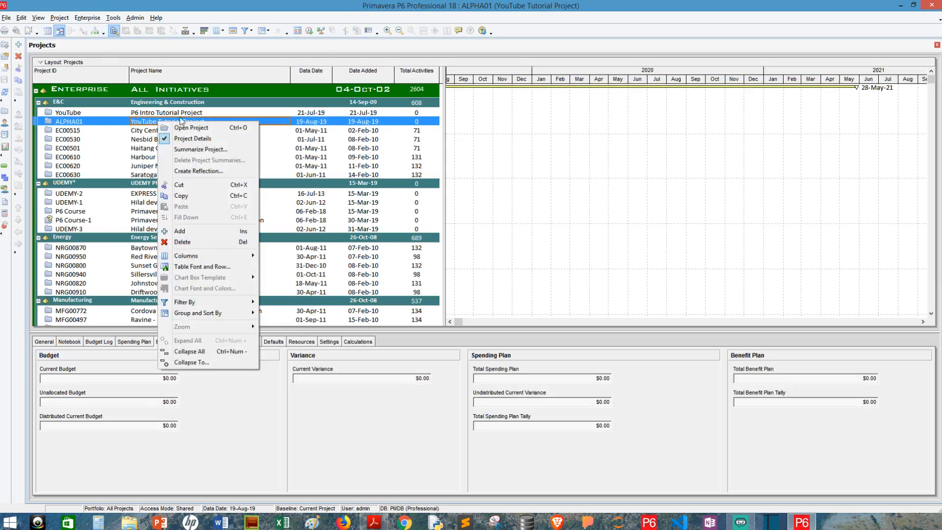
click(197, 128)
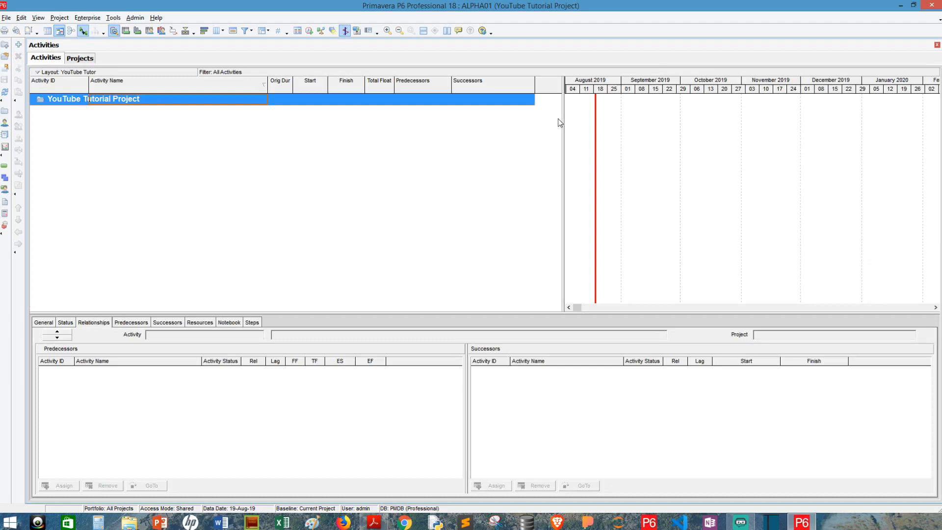
Narrow the activity table to widen the Gantt chart, then show the WBS window.
drag(561, 122, 536, 130)
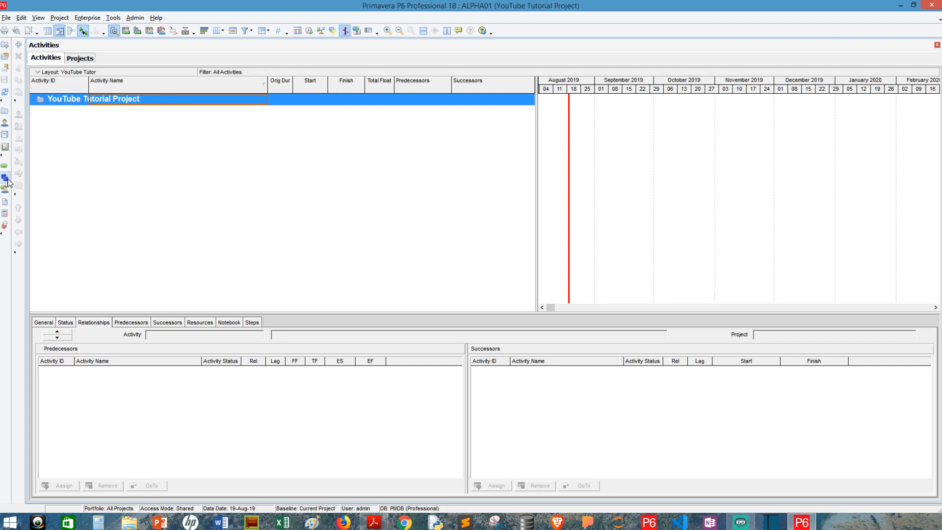
click(6, 179)
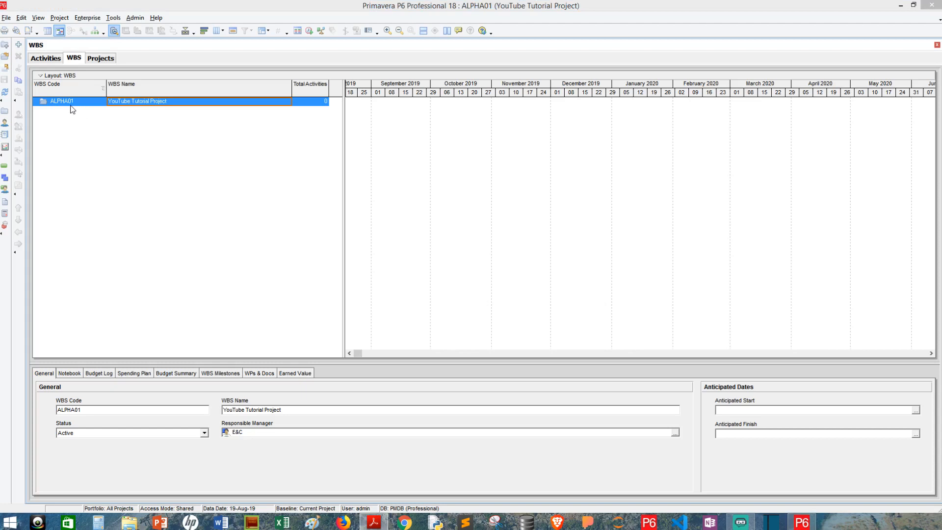
Add WBS element ALPHA01.1 named Facility Renovation under ALPHA01.
click(54, 6)
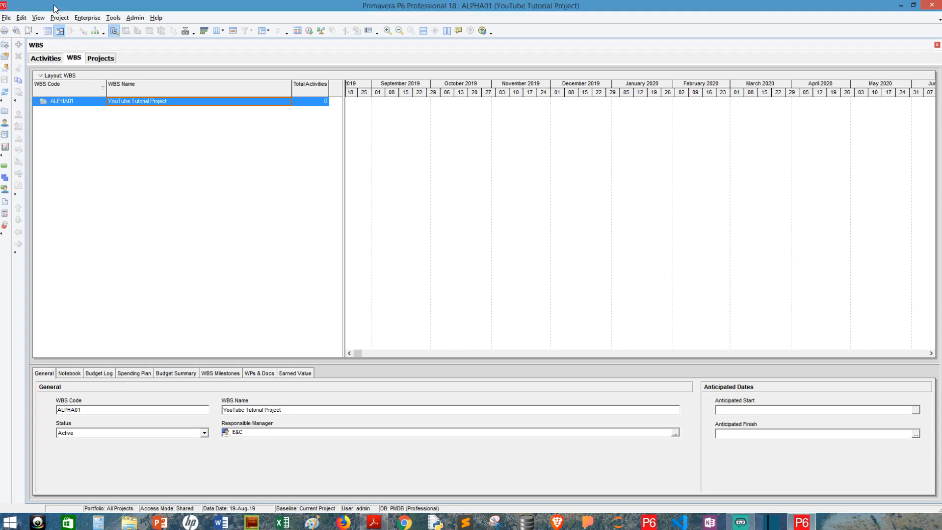
click(21, 18)
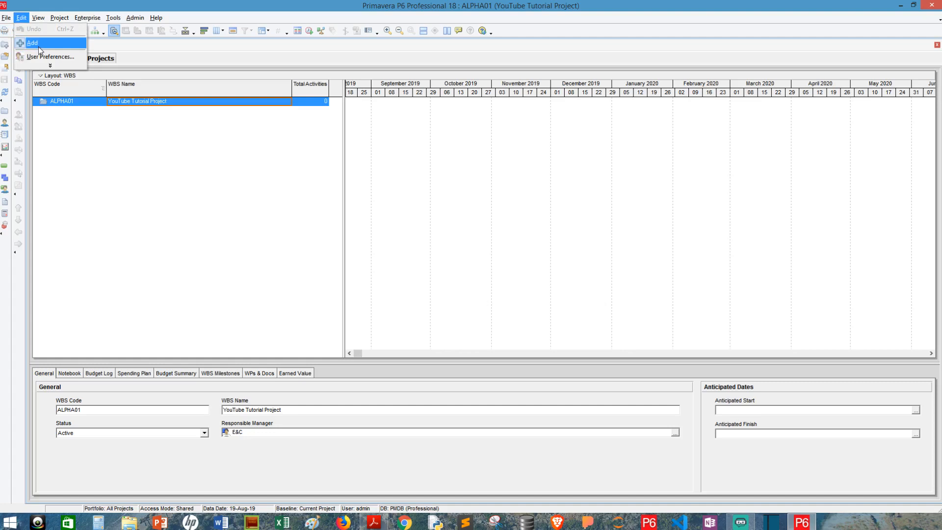
click(38, 45)
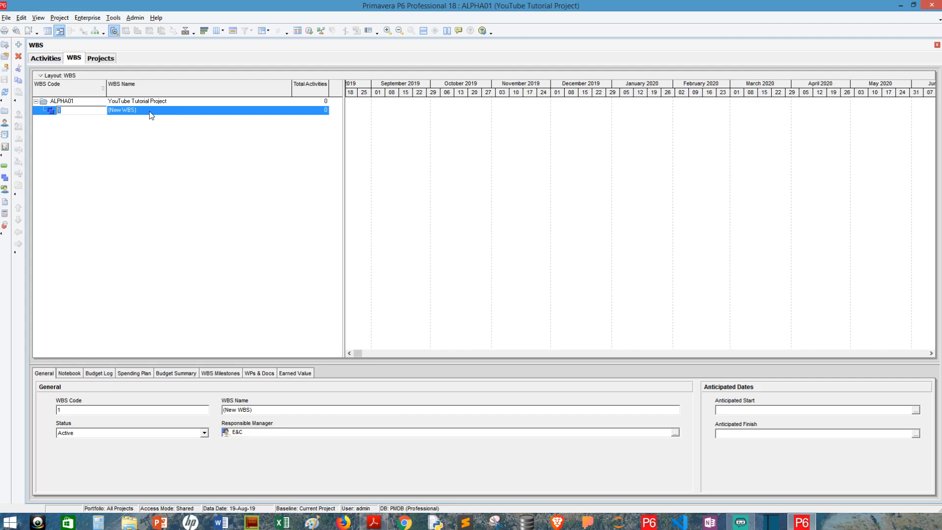
key(Tab)
text(Fa)
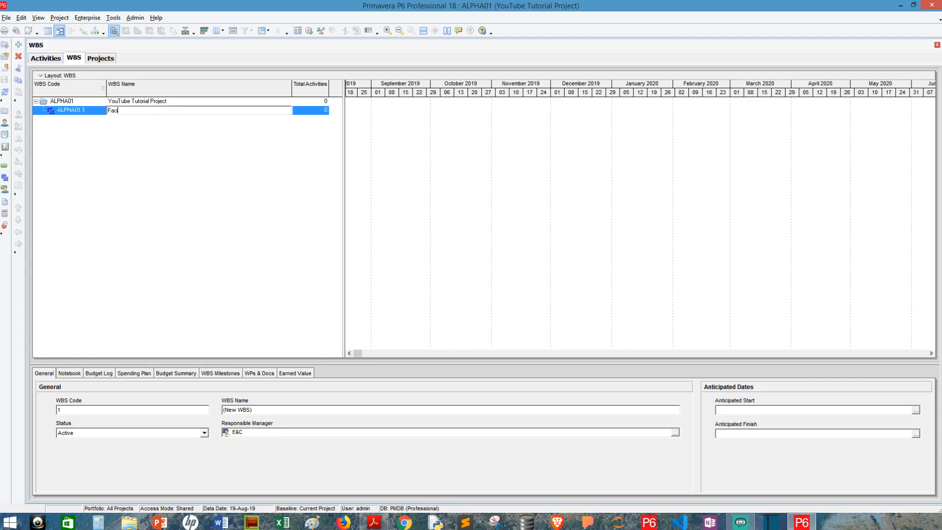
text(cility Renovation)
key(Tab)
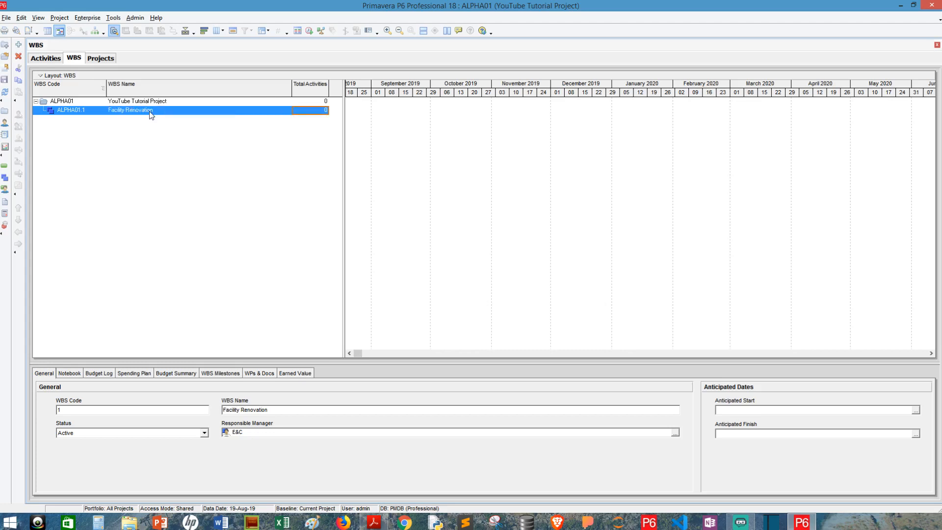
Add child ALPHA01.1.1 named Technical Specification, then insert another child beneath it.
click(23, 44)
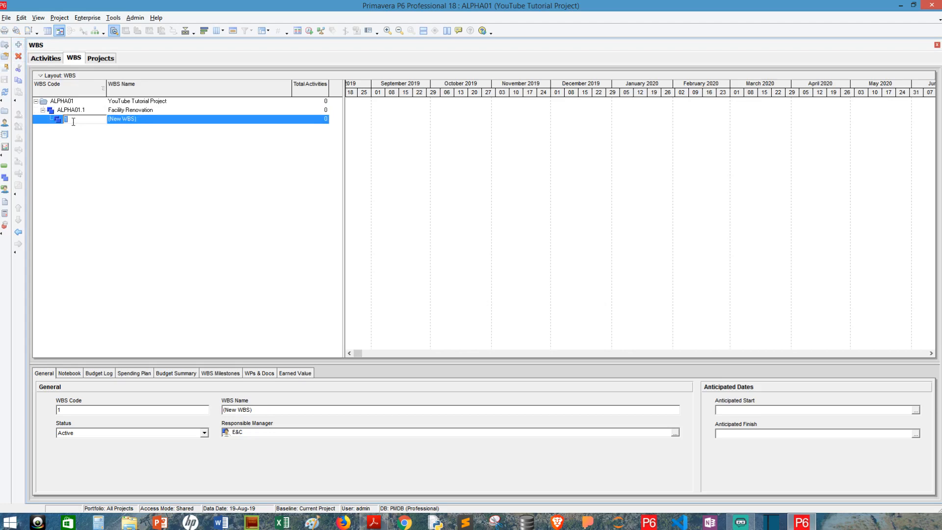
key(Tab)
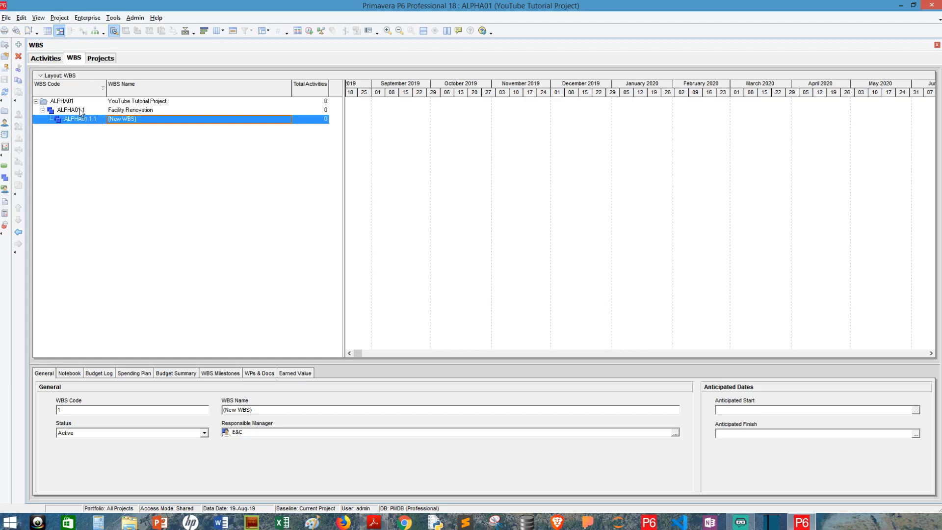
click(111, 110)
click(115, 119)
click(116, 110)
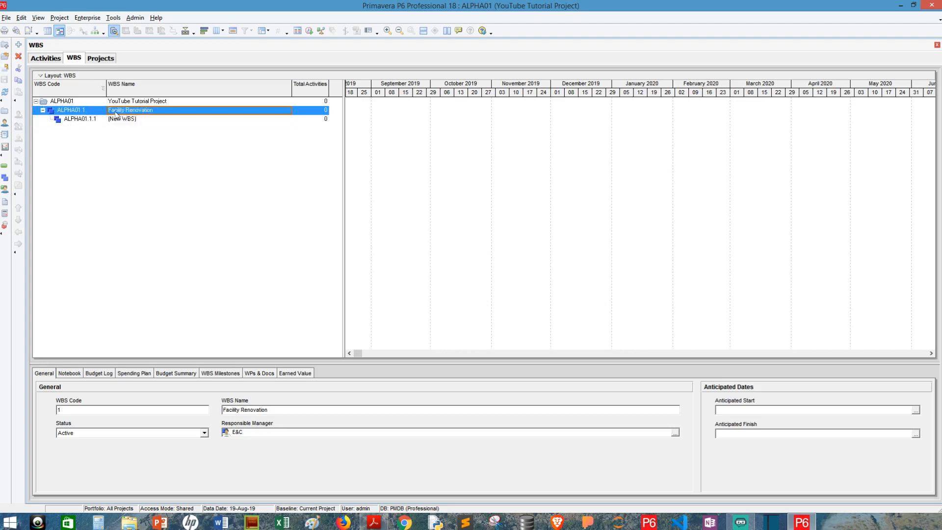
click(116, 121)
click(142, 119)
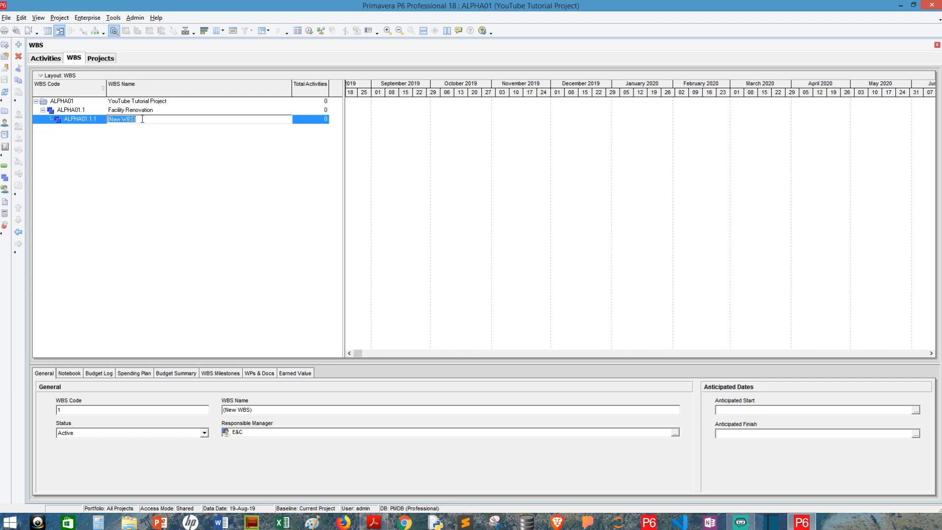
text(Technical Specification)
key(Return)
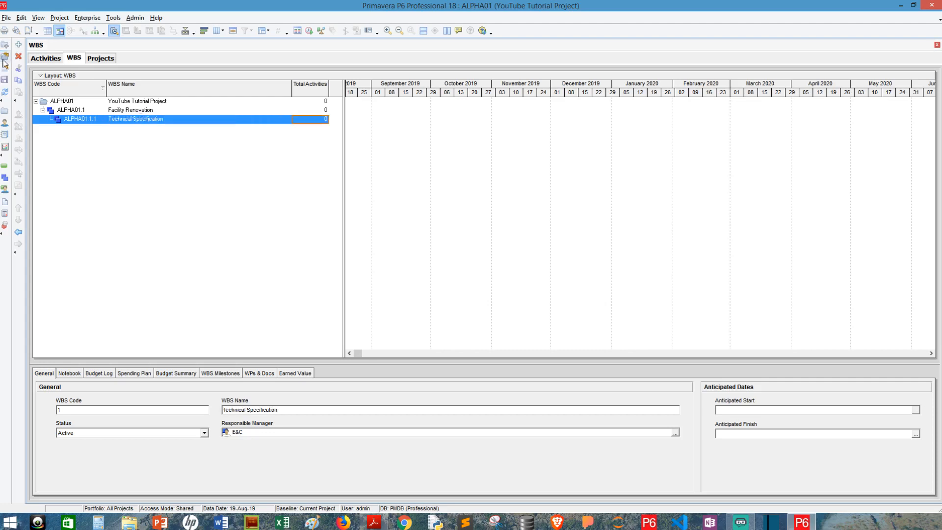
click(22, 45)
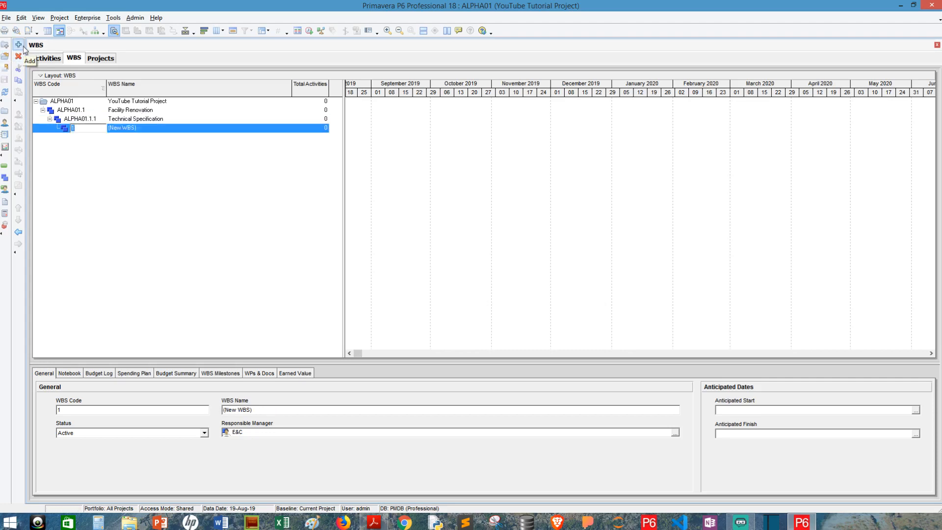
Name the new element Delivery Schedule and nest Bid Documentation beneath it, widening the WBS Code column.
key(Tab)
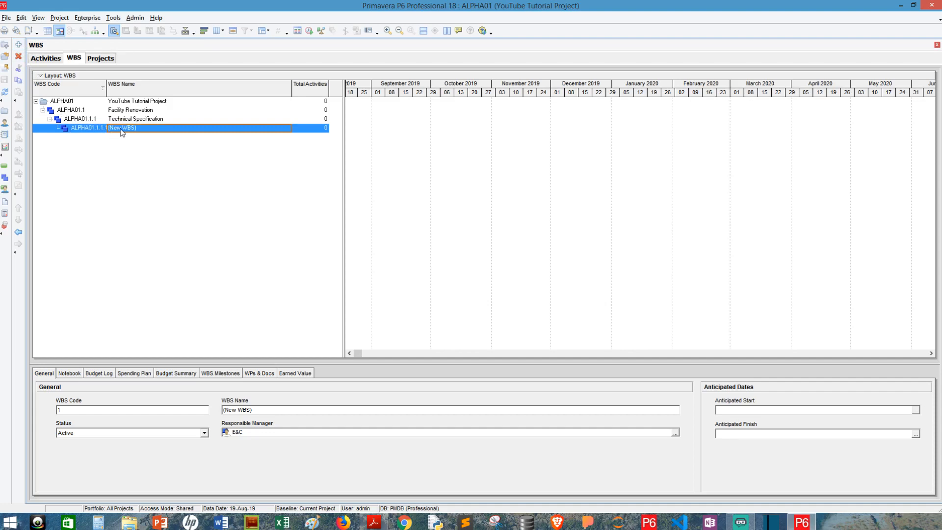
text(De)
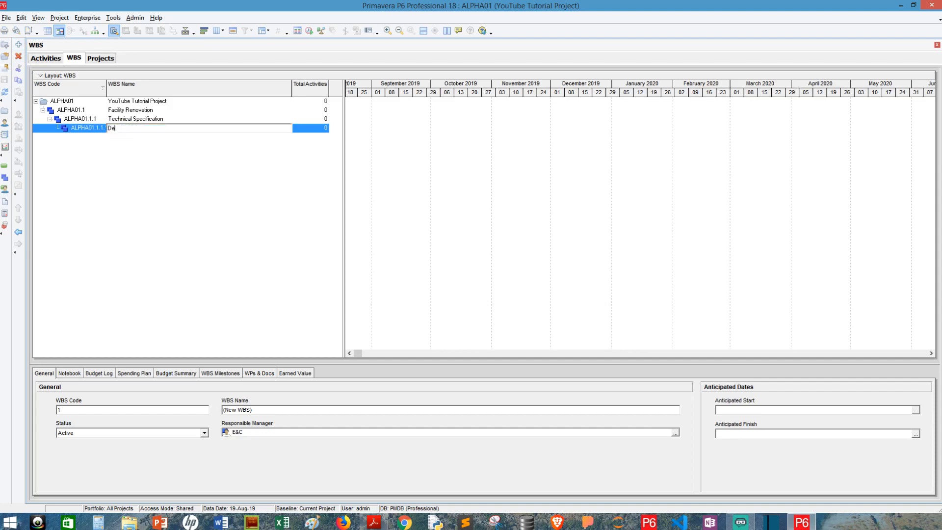
text(livery Schedule)
key(Return)
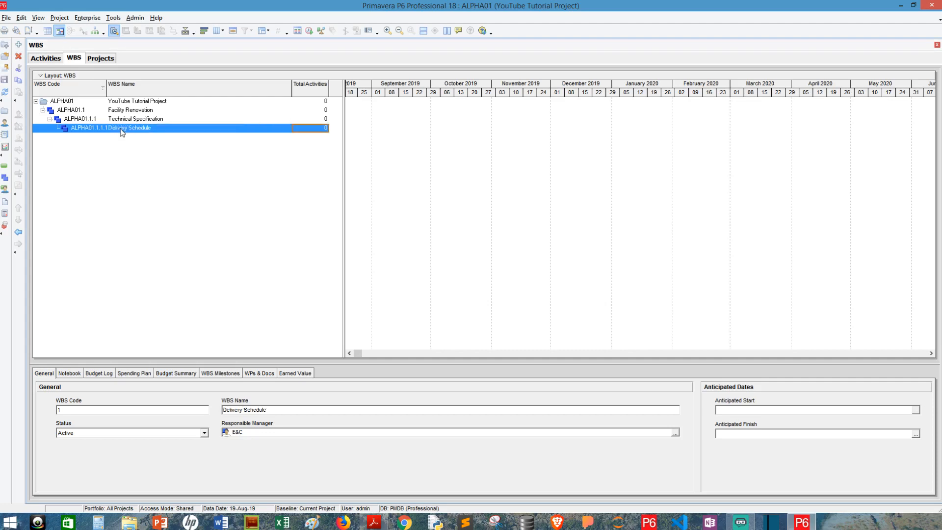
click(19, 45)
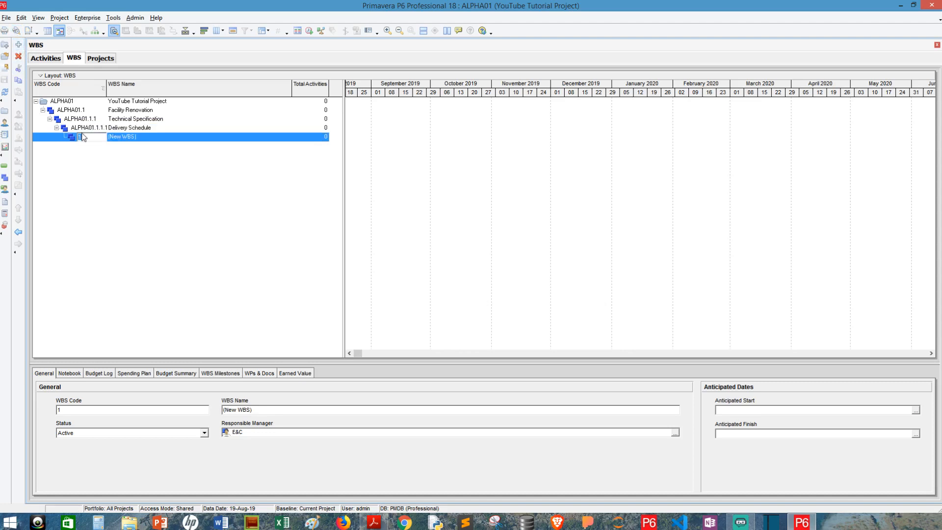
key(Tab)
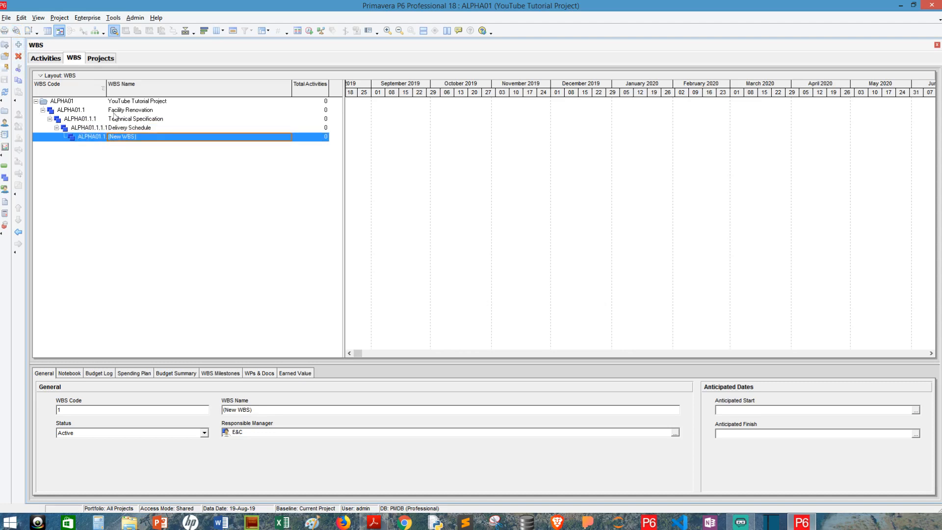
drag(138, 84, 137, 84)
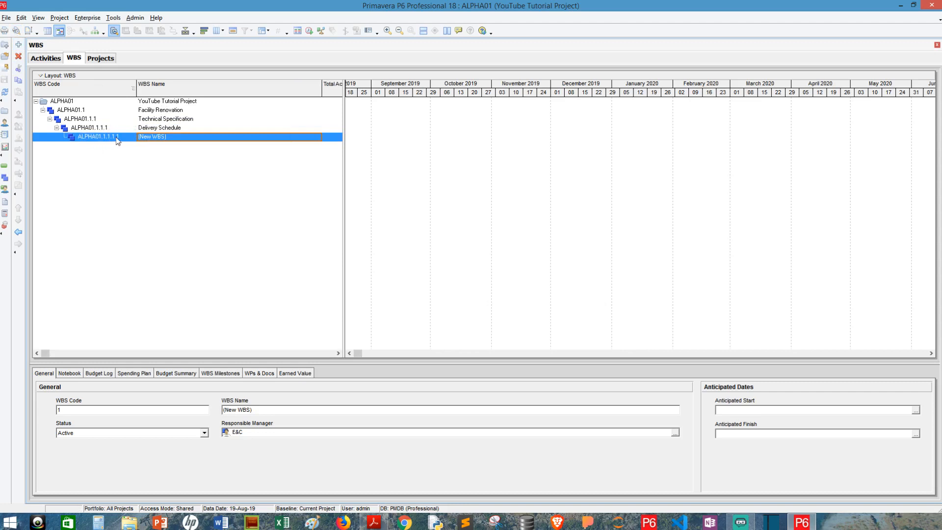
click(183, 136)
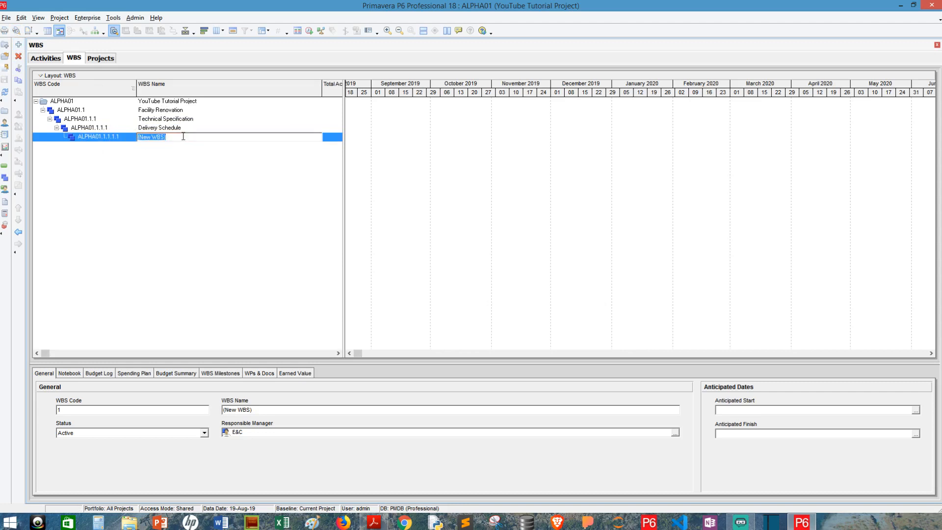
text(Bid Documentation)
key(Return)
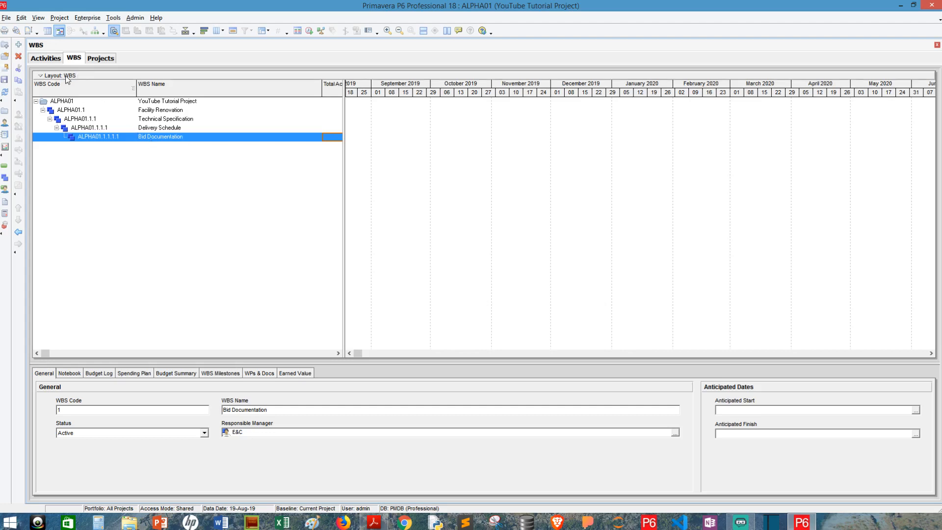
Nest Design Development under Bid Documentation and Construction under Design Development.
click(19, 45)
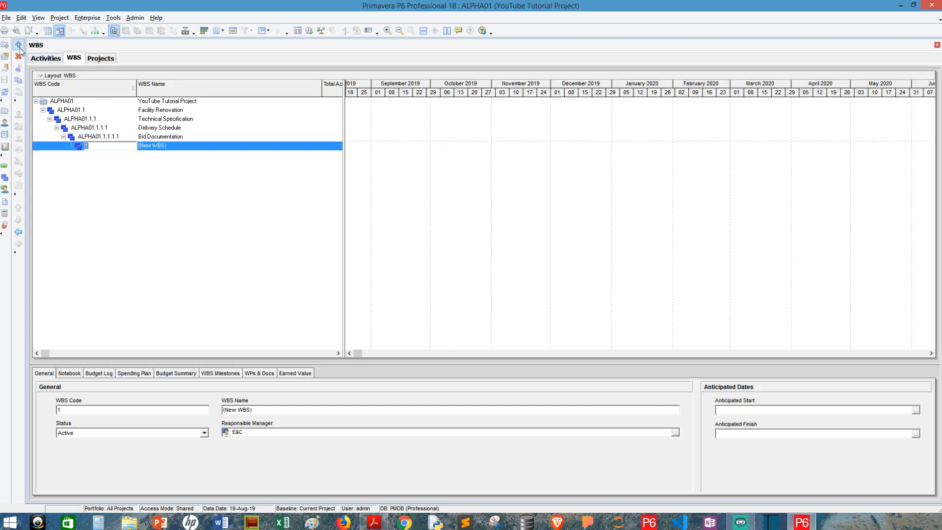
key(Return)
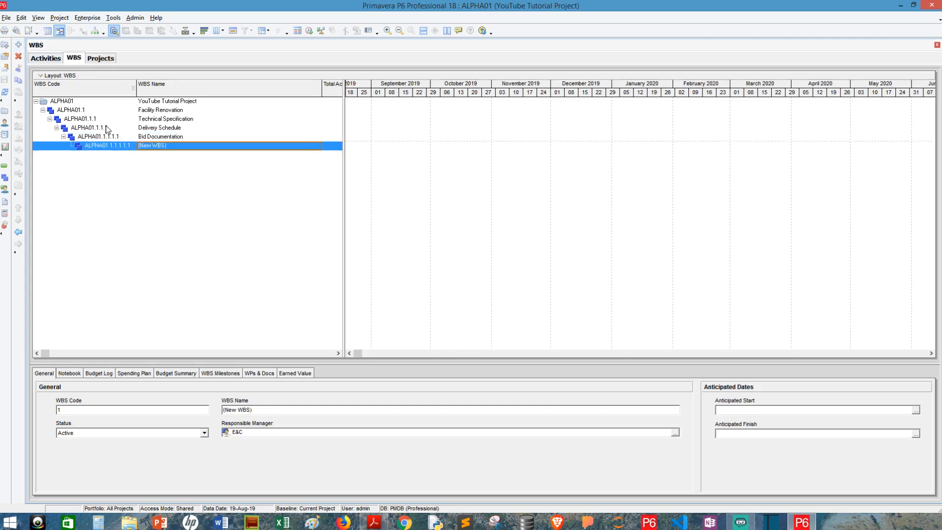
text(D)
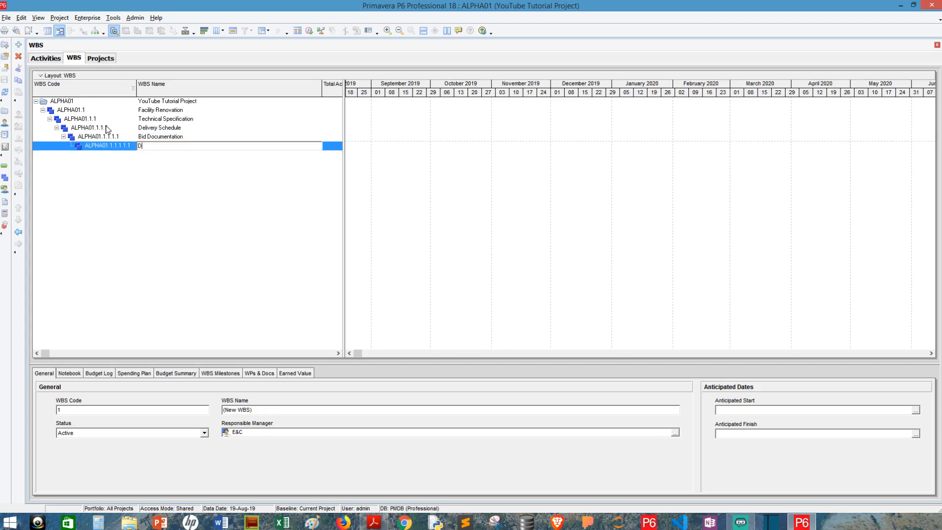
text(esign Development)
key(Return)
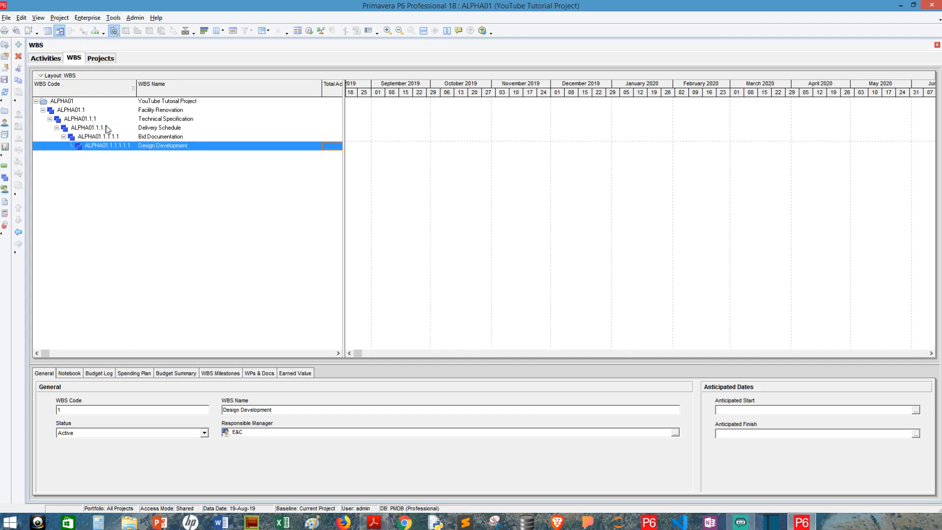
click(18, 44)
key(Return)
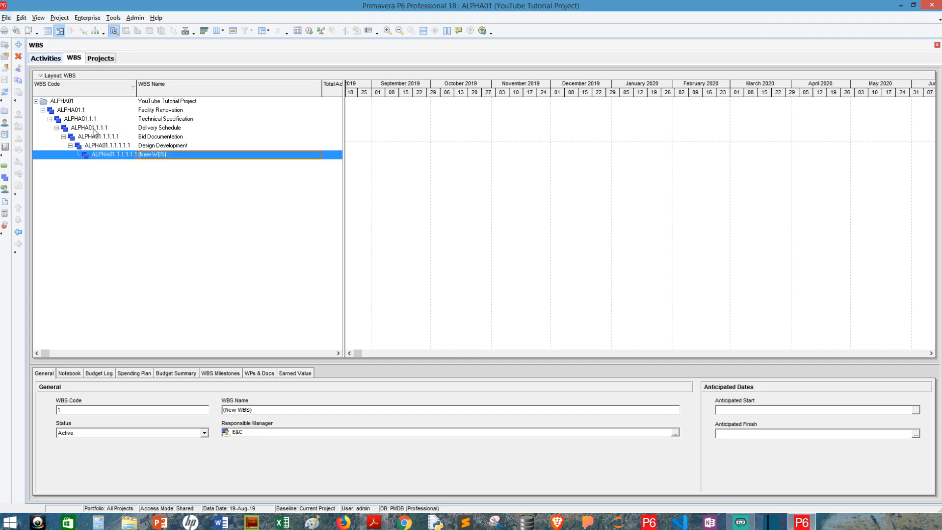
text(Constru)
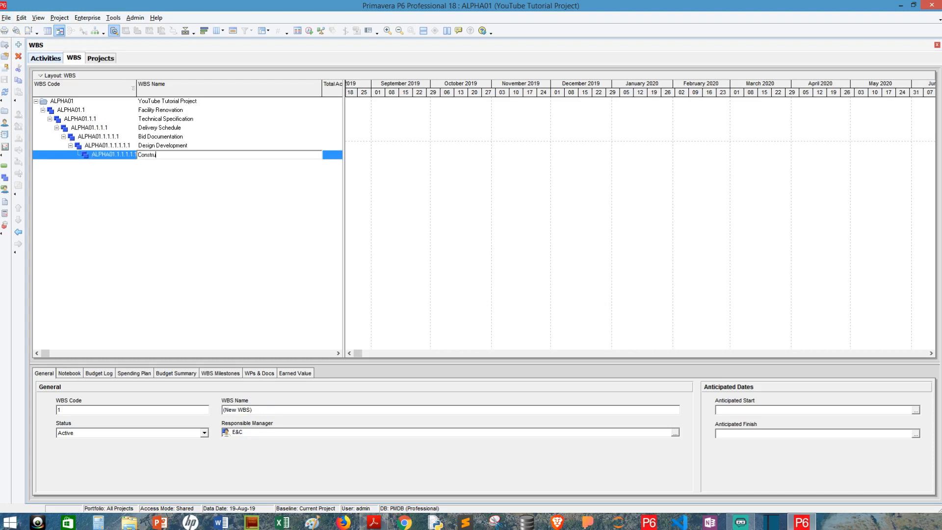
text(ction)
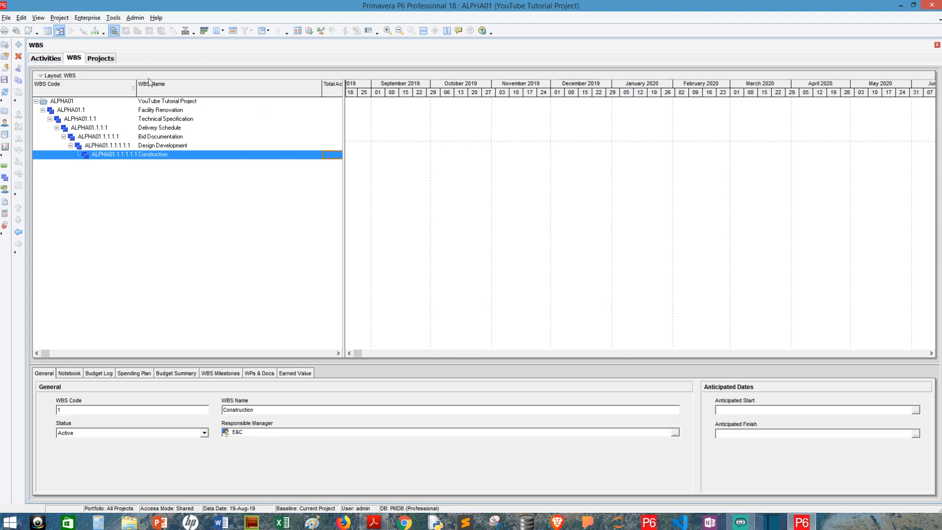
click(147, 102)
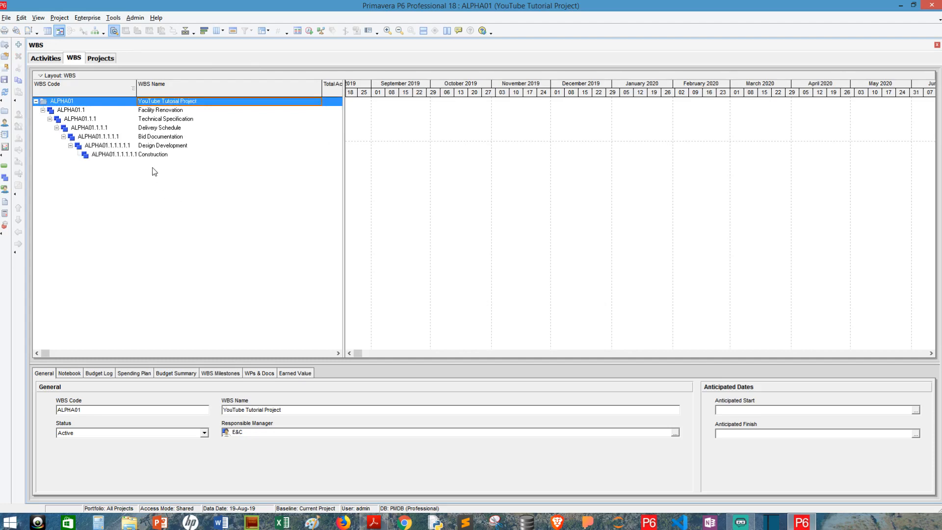
click(155, 112)
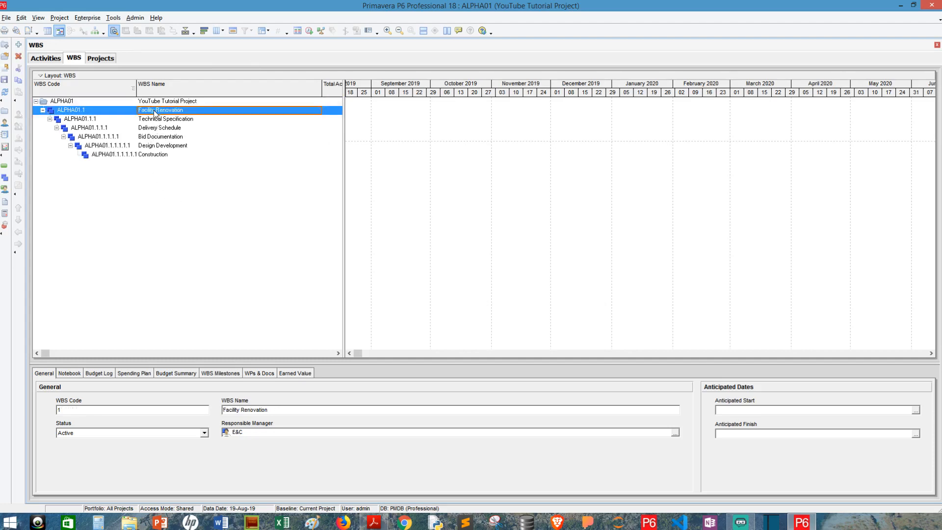
click(148, 147)
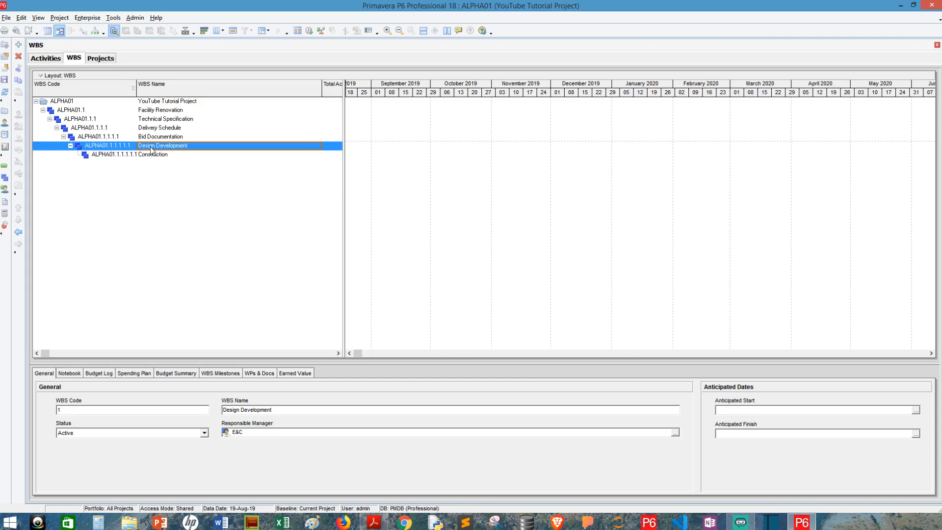
click(83, 112)
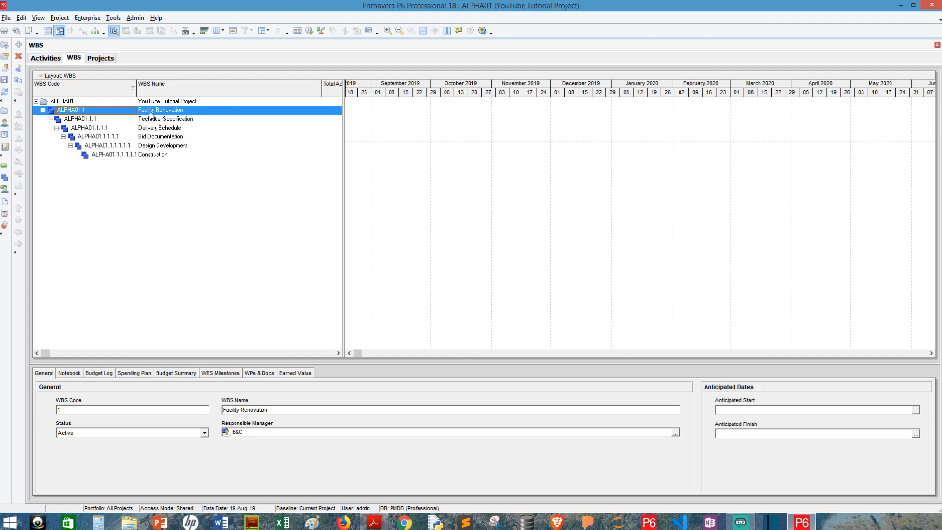
click(150, 147)
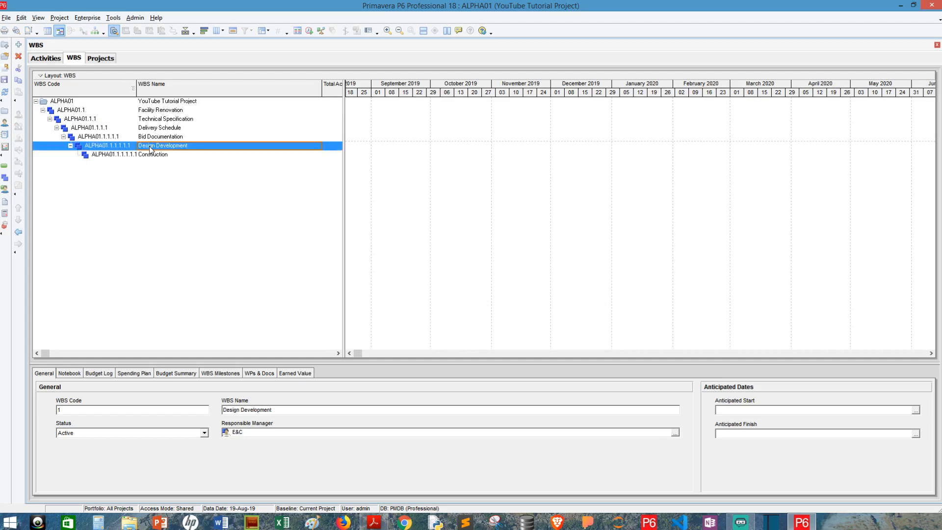
click(152, 112)
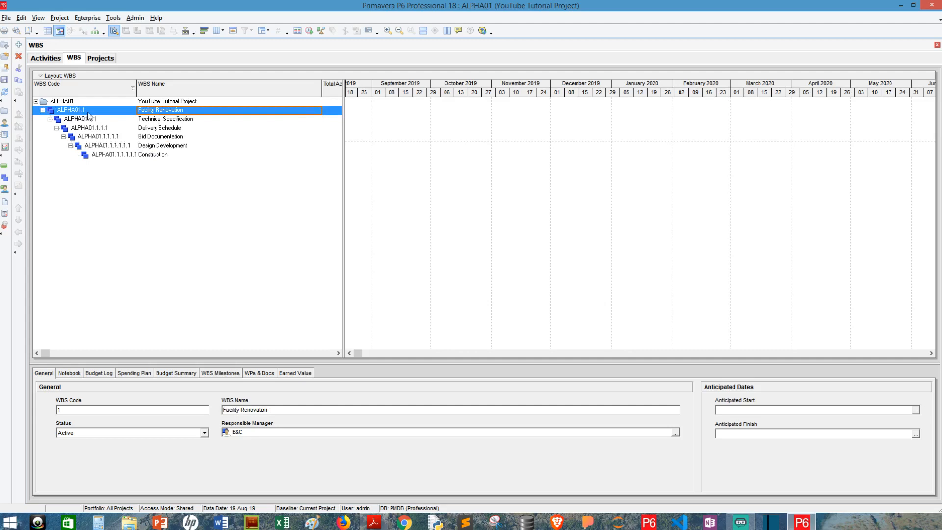
click(151, 146)
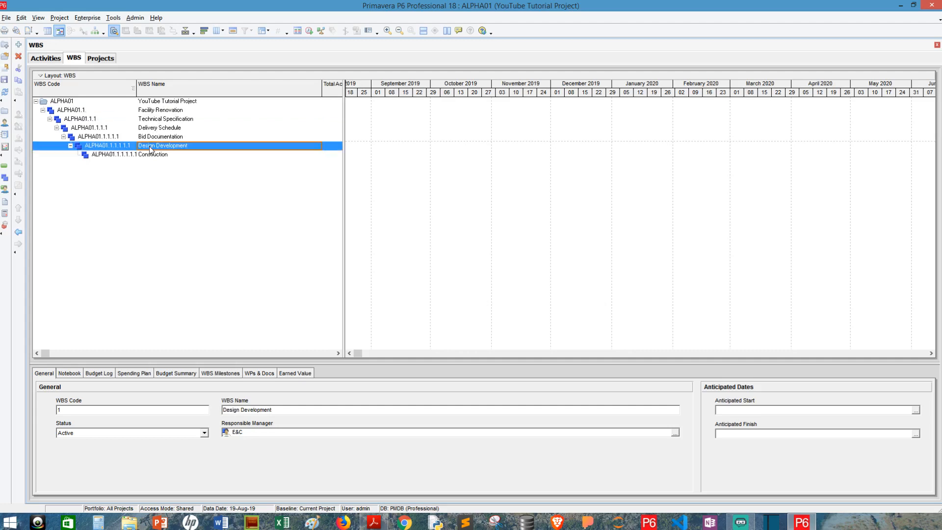
Outdent Design Development and Construction to sit directly under ALPHA01 as ALPHA01.2 and ALPHA01.3.
click(19, 233)
click(18, 233)
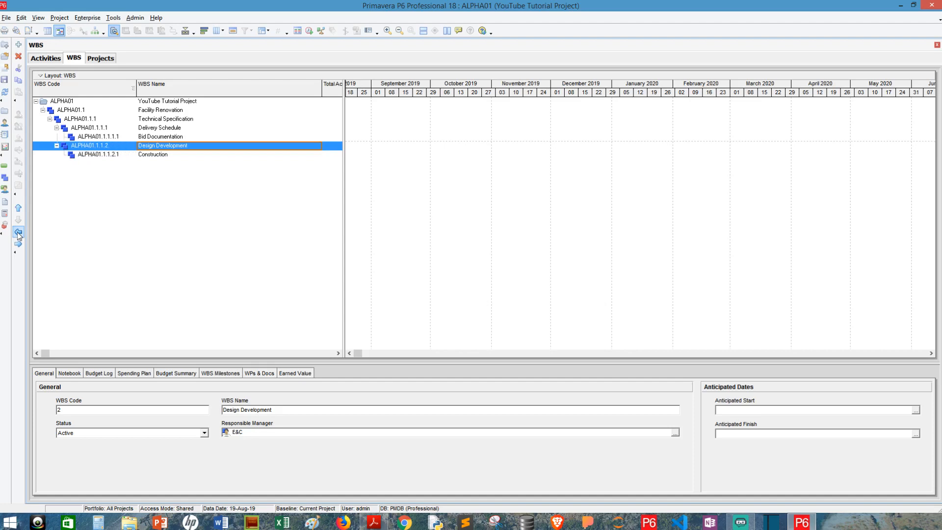
click(18, 232)
click(19, 232)
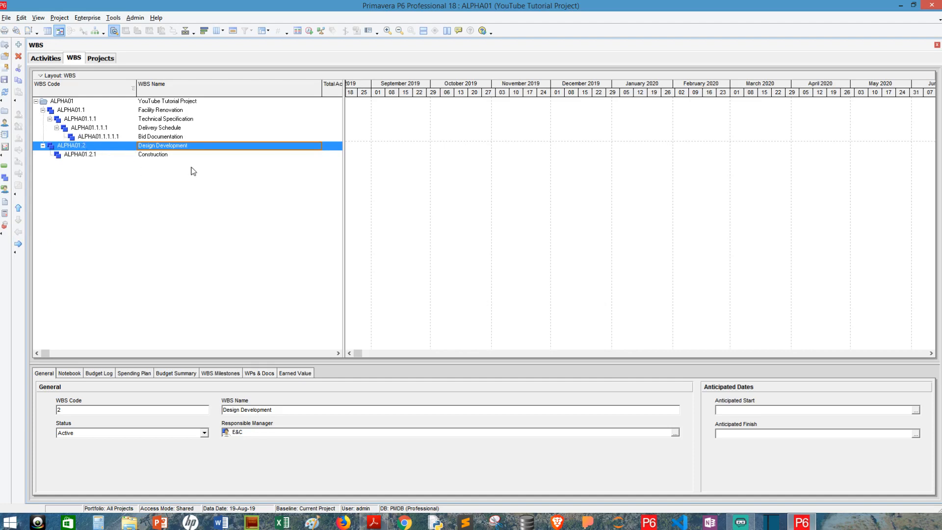
click(172, 156)
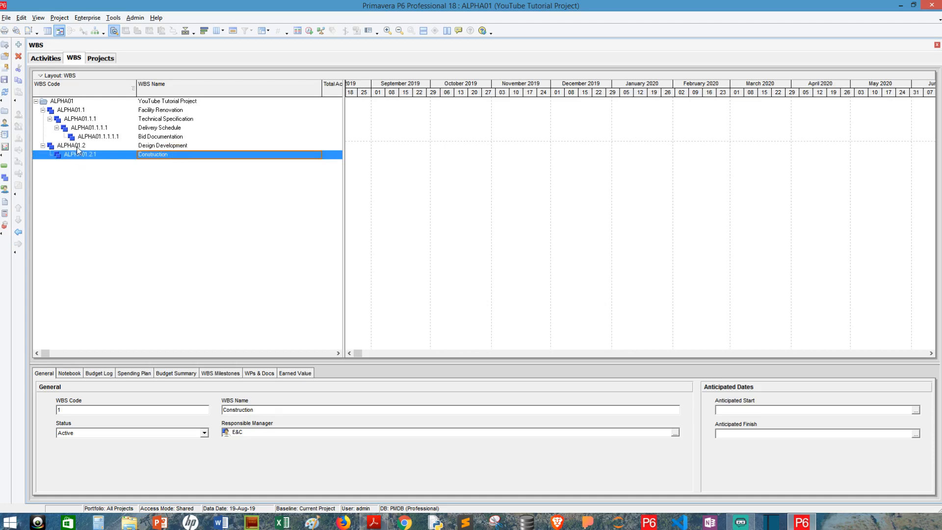
click(147, 111)
click(152, 146)
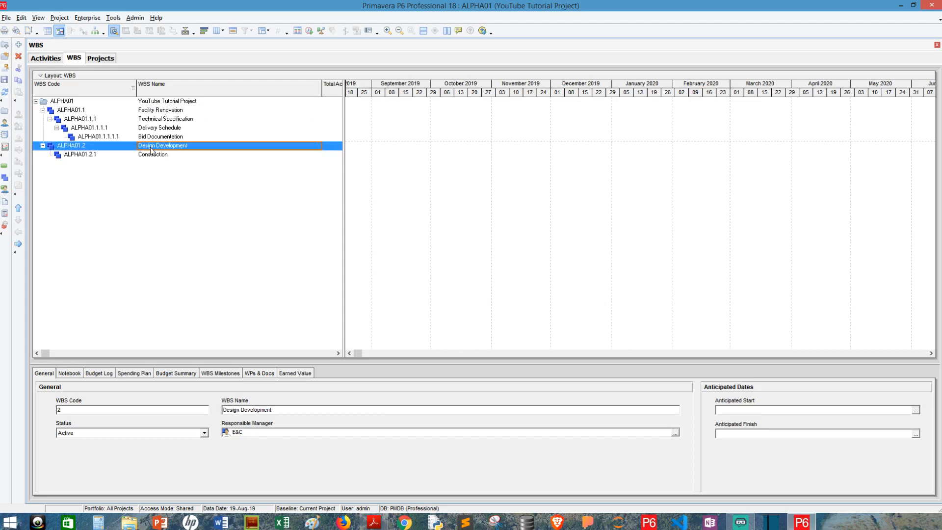
click(131, 154)
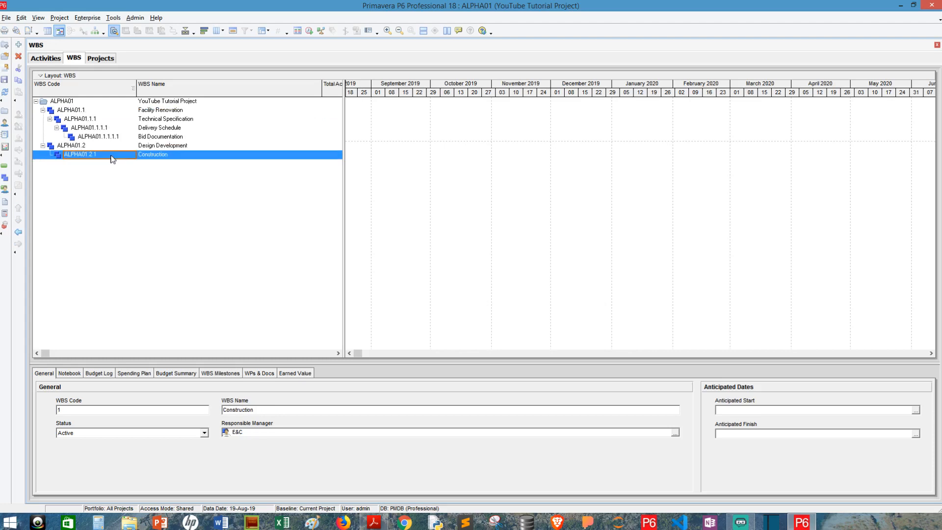
click(19, 233)
Outdent Delivery Schedule and Bid Documentation to sit beside Technical Specification under Facility Renovation.
click(86, 120)
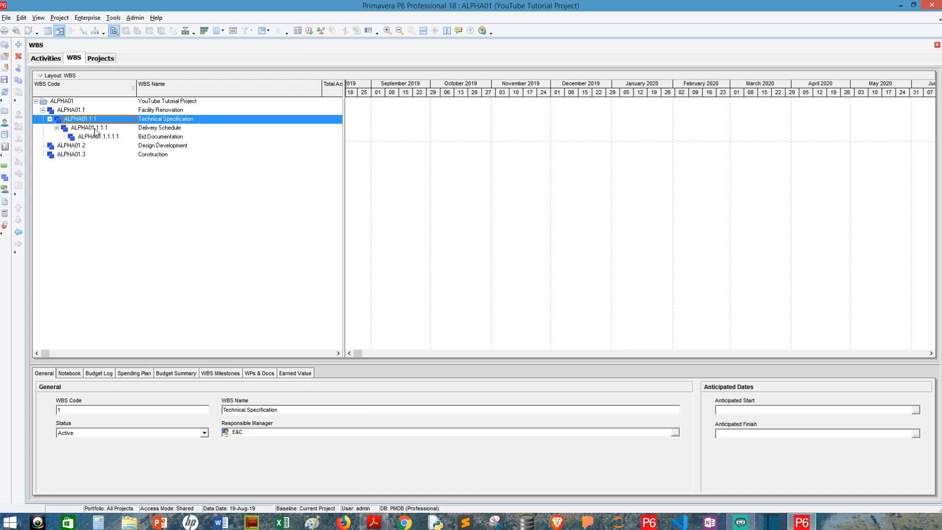
click(95, 130)
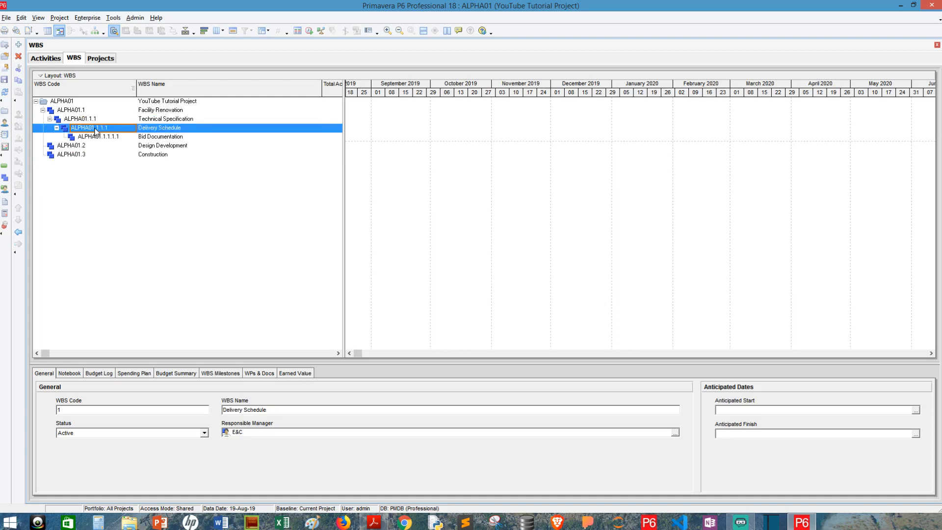
click(19, 232)
click(143, 136)
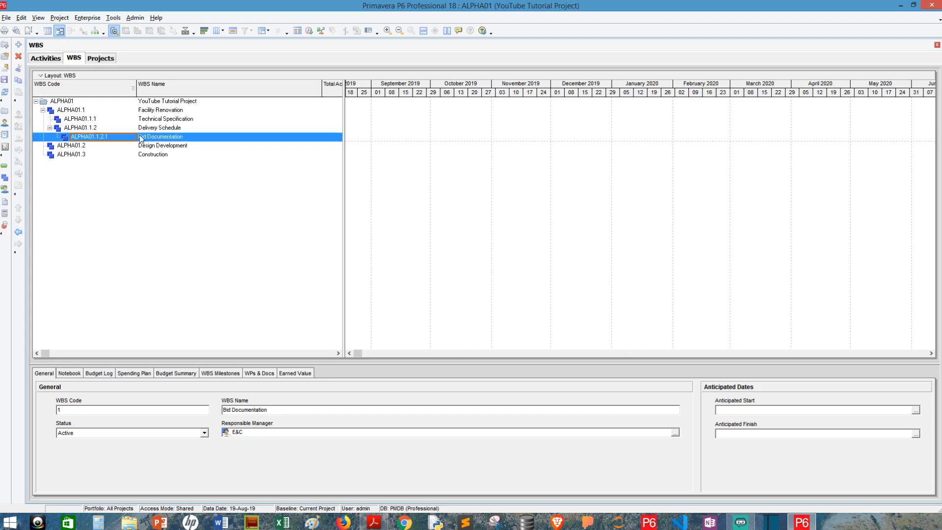
click(18, 232)
Check each WBS row's new code, with Bid Documentation now ALPHA01.1.3, then switch to Activities.
click(152, 101)
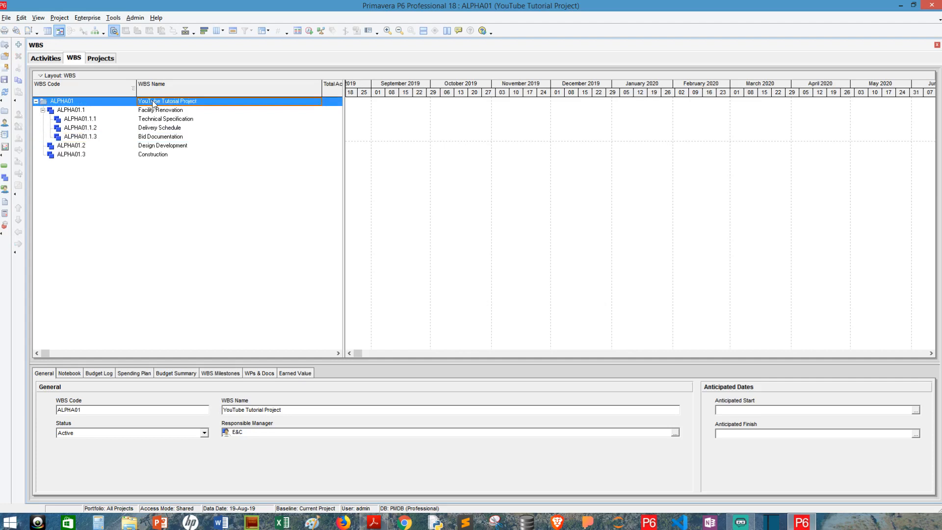
click(154, 111)
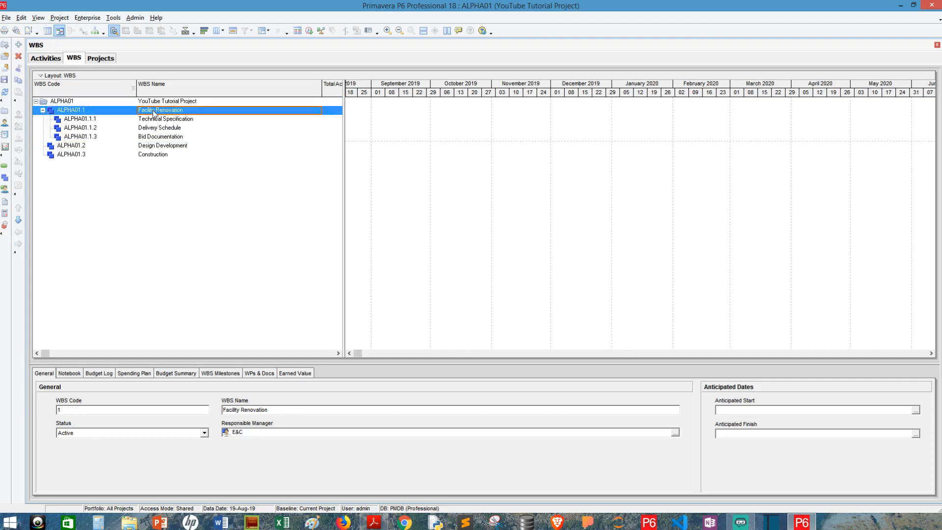
click(154, 146)
click(154, 155)
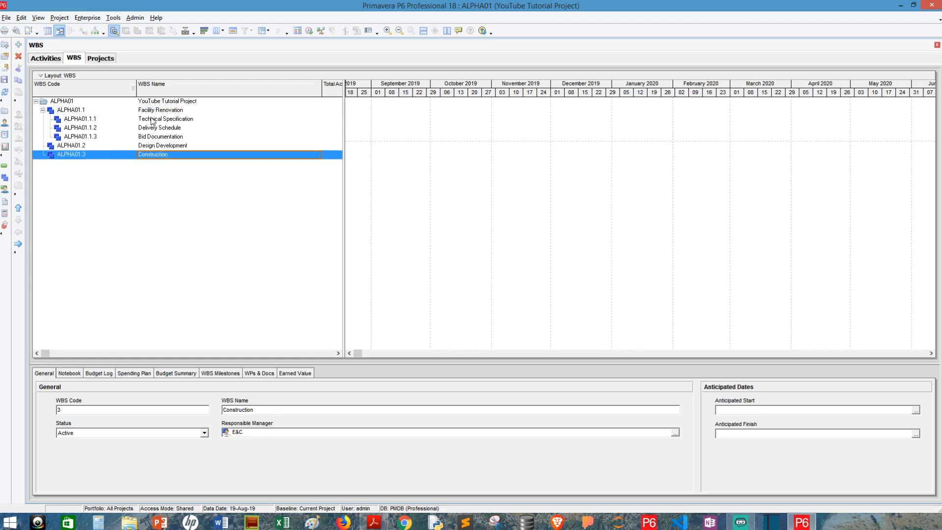
click(151, 119)
click(158, 128)
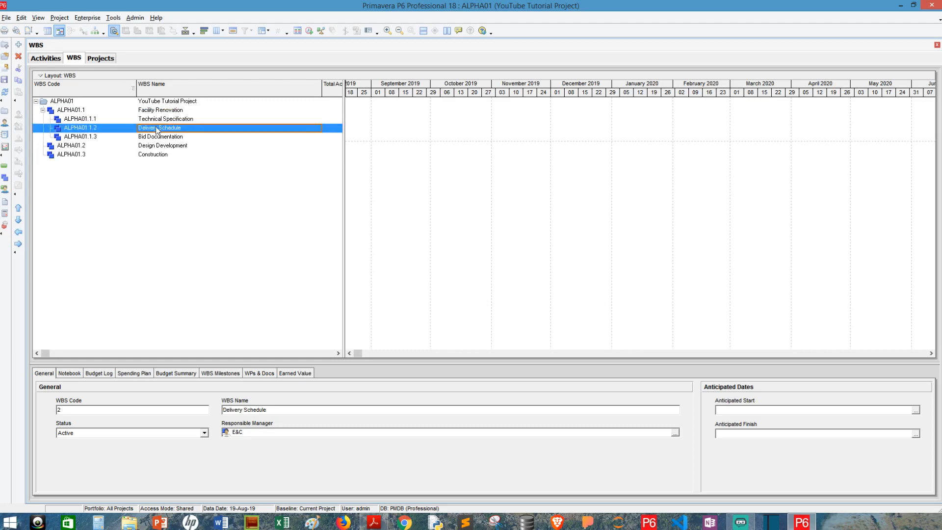
click(158, 139)
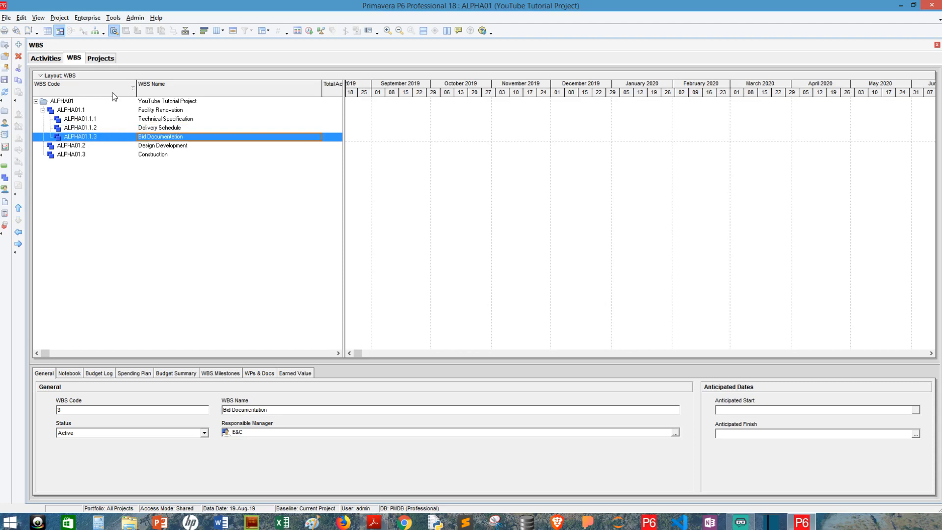
click(46, 58)
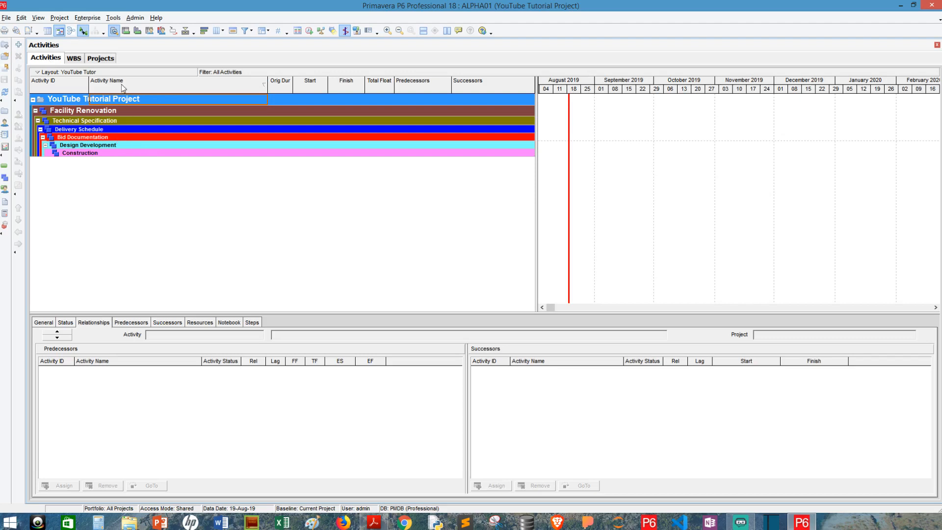
Toggle between the WBS and Activities views, ending on the activities layout with colored WBS bands.
click(76, 59)
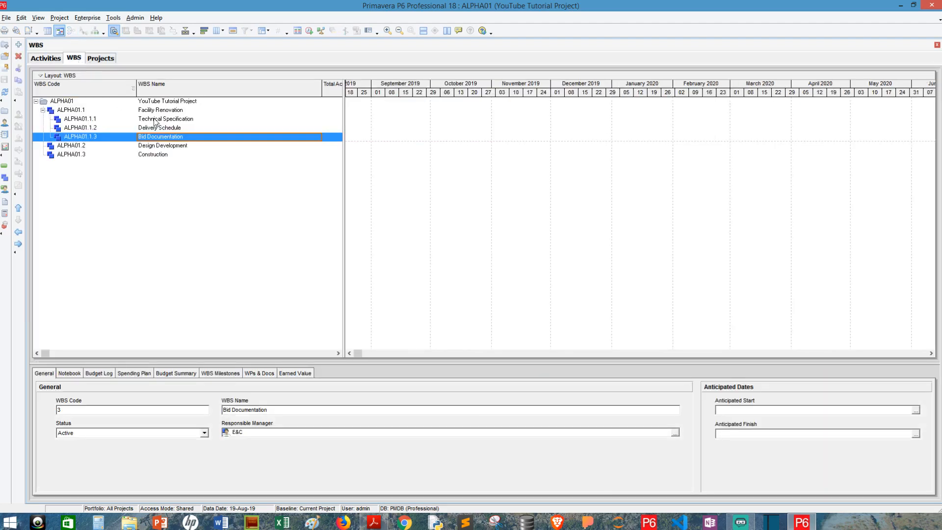
click(155, 121)
click(160, 129)
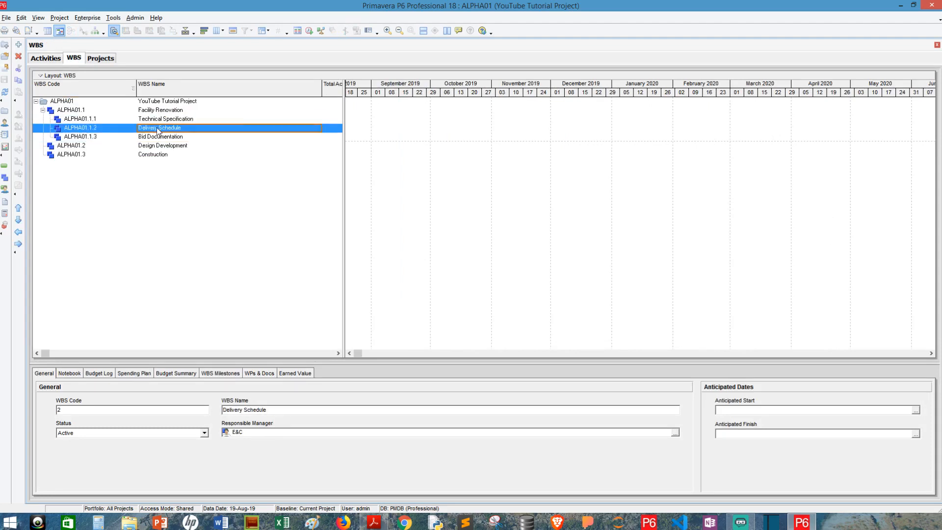
click(160, 137)
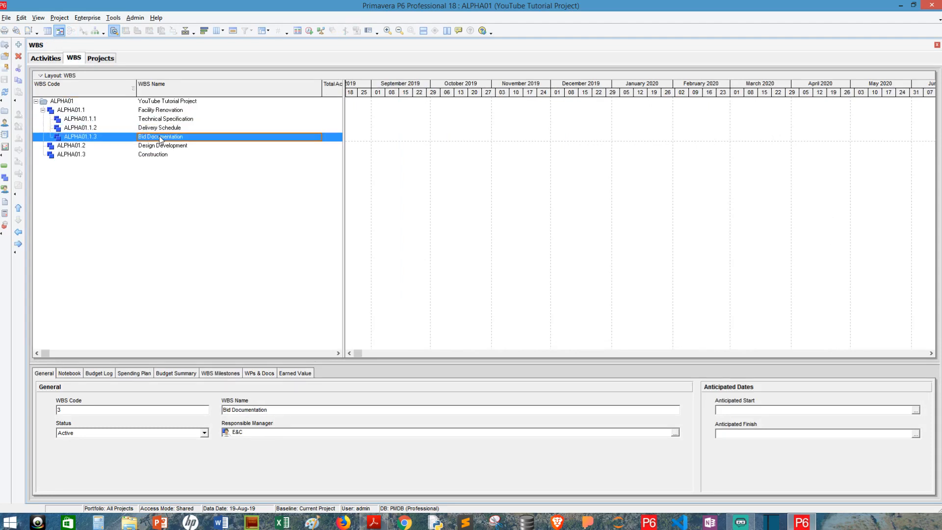
click(45, 59)
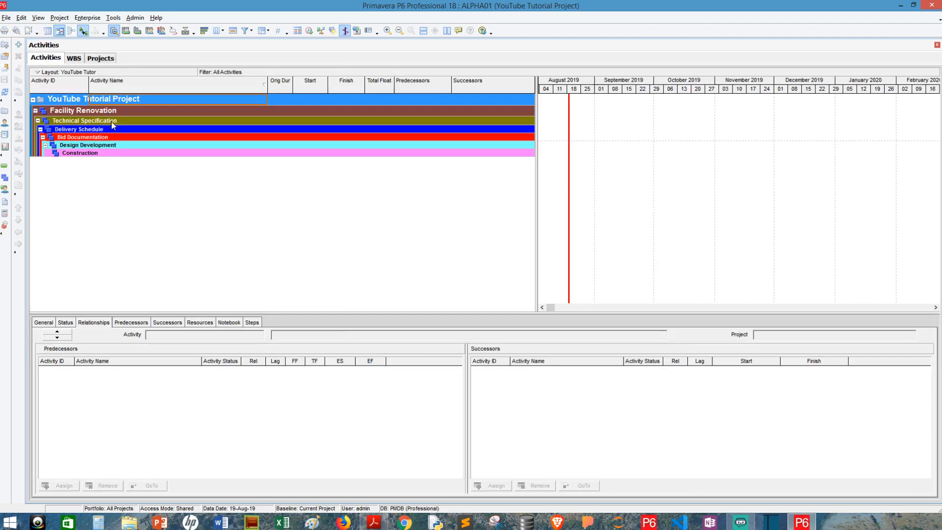
click(113, 123)
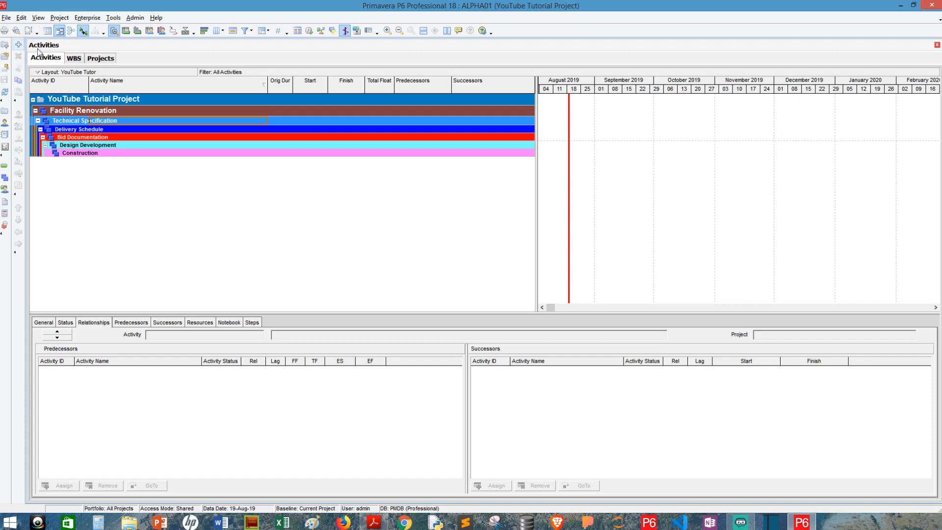
click(75, 59)
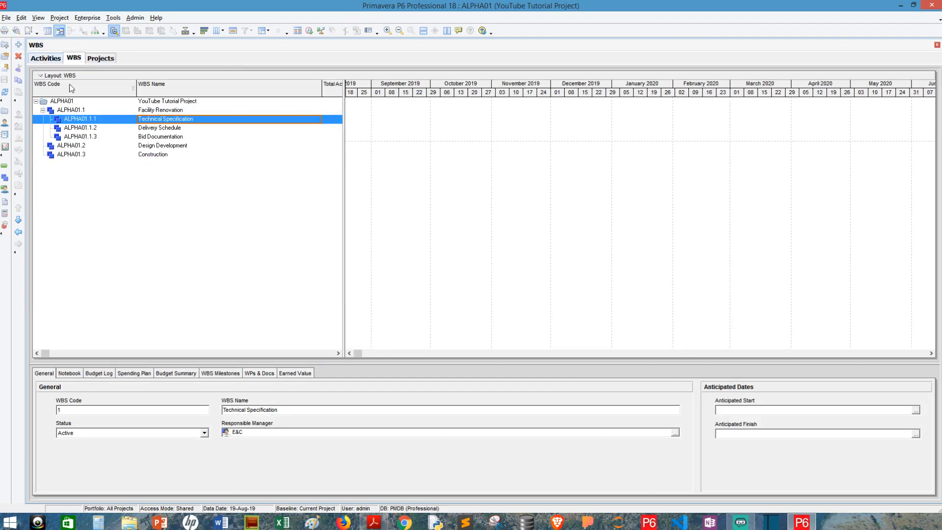
click(47, 60)
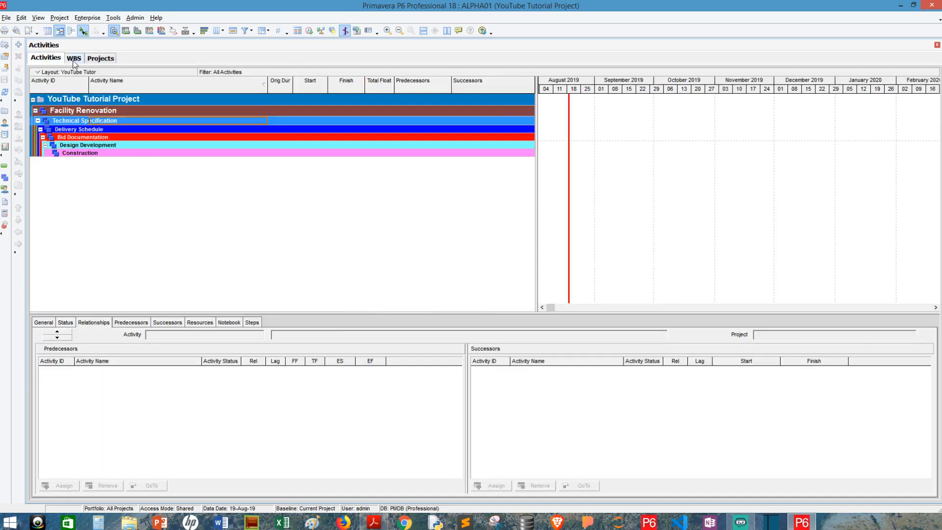
click(73, 59)
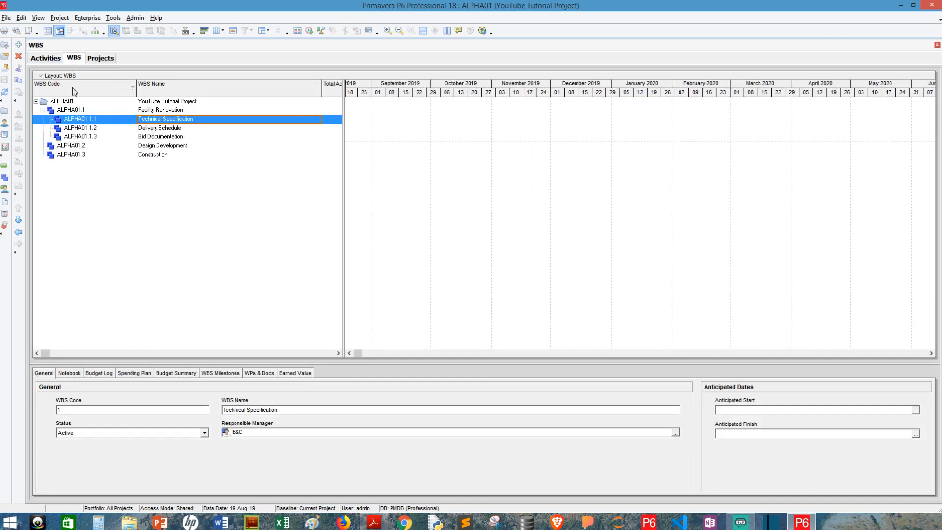
click(37, 58)
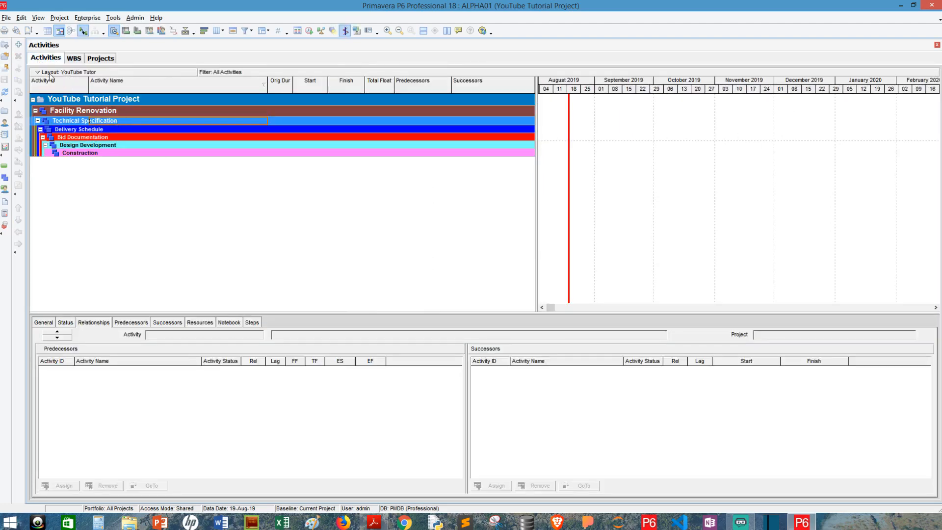
Add new activity A1010 under the Technical Specification WBS element.
click(18, 44)
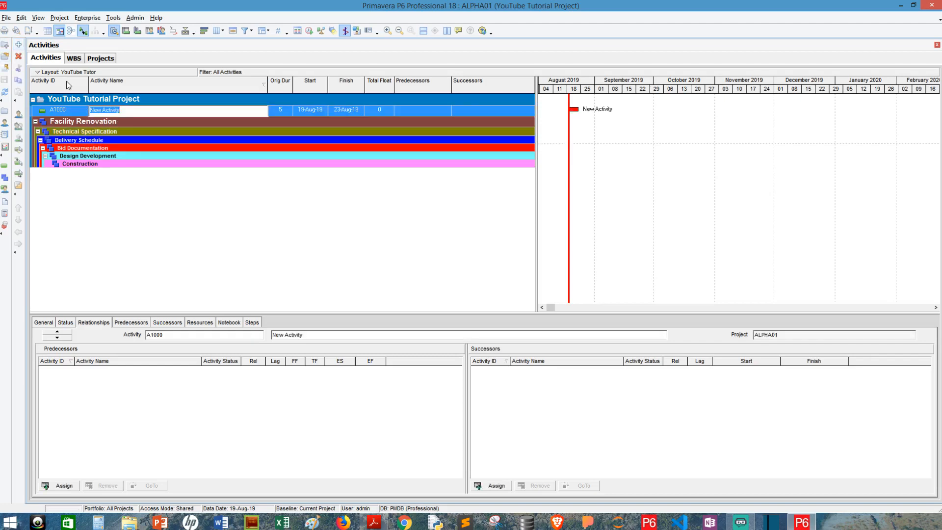
click(161, 122)
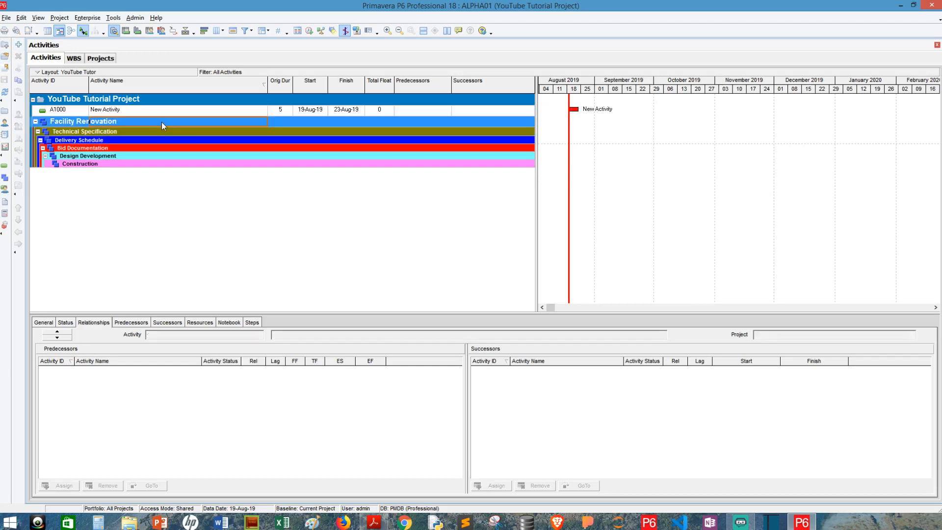
click(144, 133)
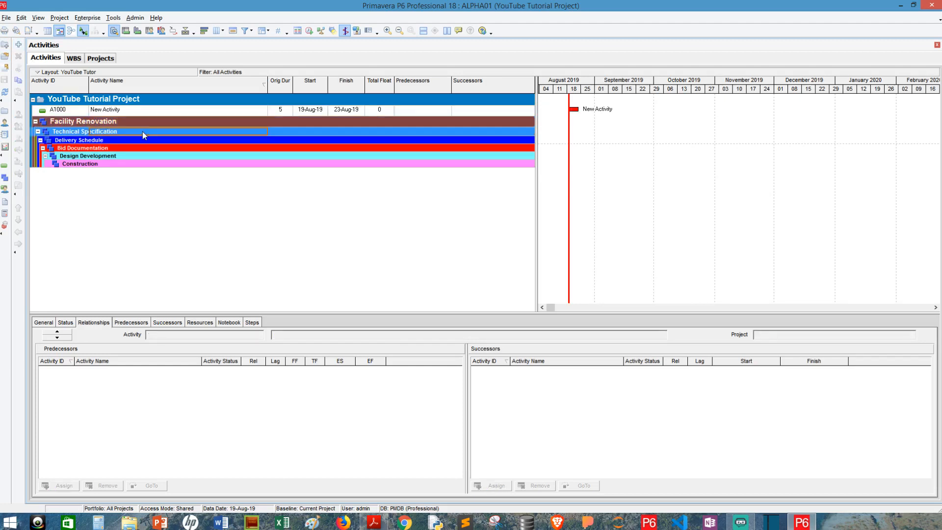
click(18, 44)
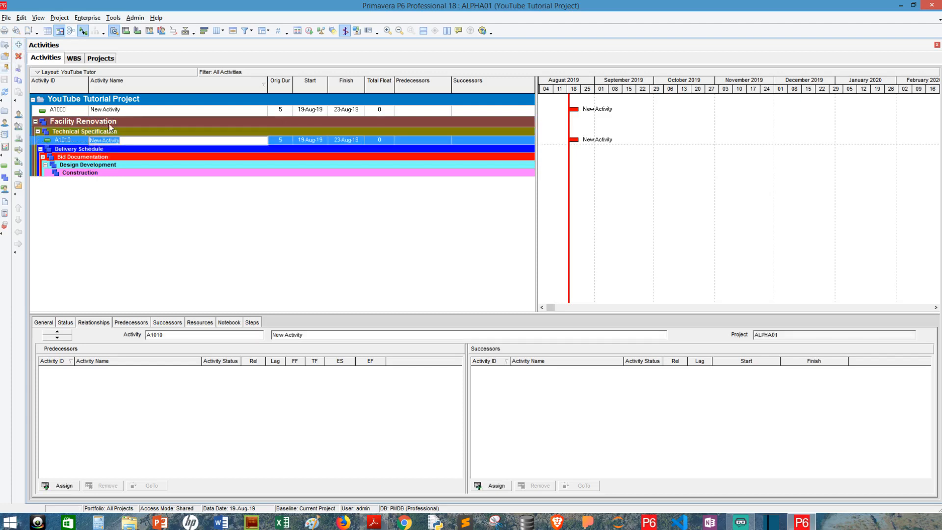
Delete the stray project-level activity A1000.
click(116, 110)
right_click(116, 110)
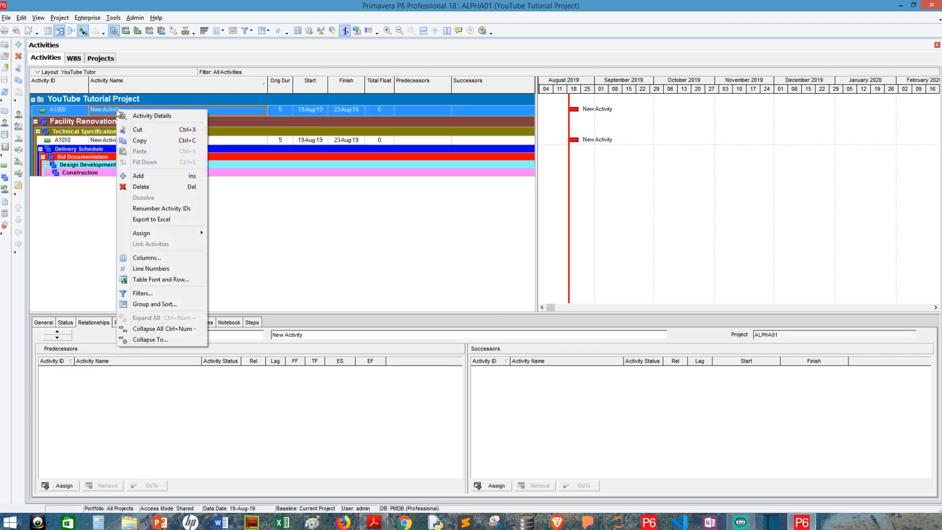
click(150, 189)
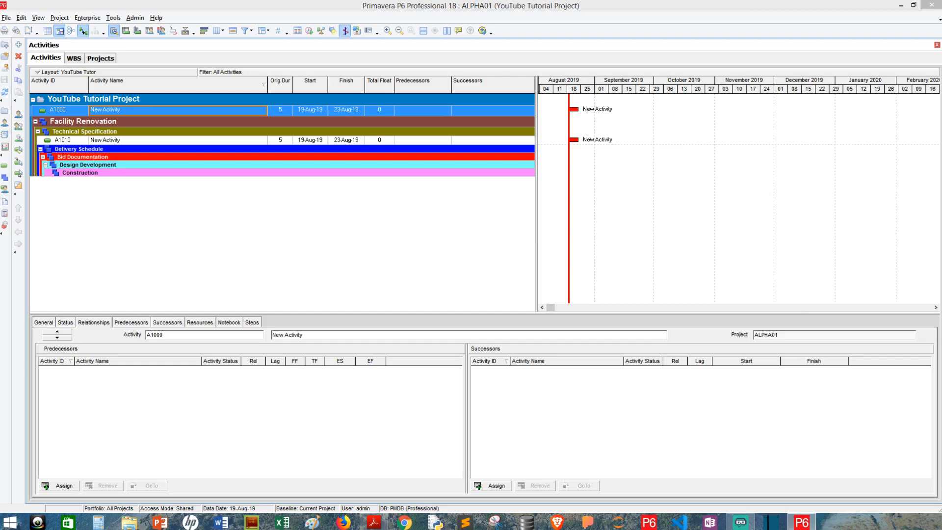
key(Return)
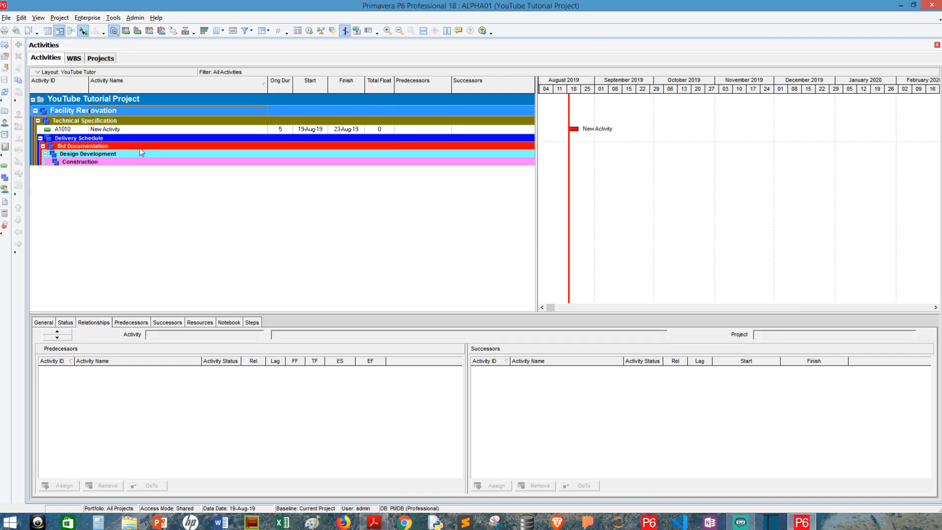
Rename activity A1010 to Create Technical Specification.
click(141, 130)
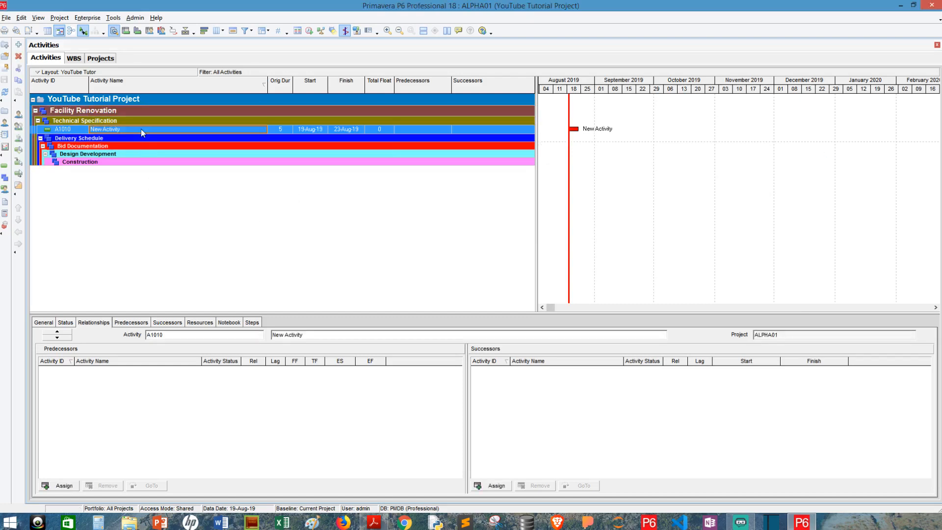
text(Cret)
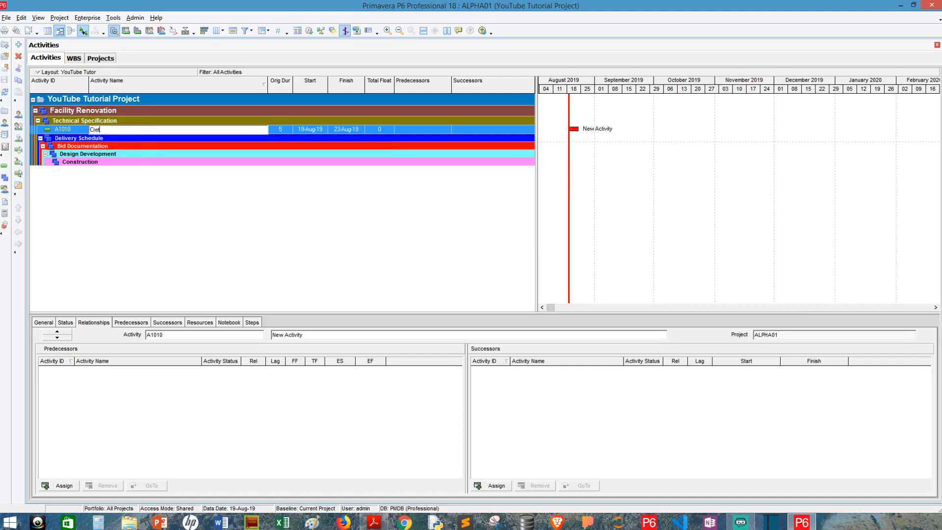
text( Technical Specification)
key(Return)
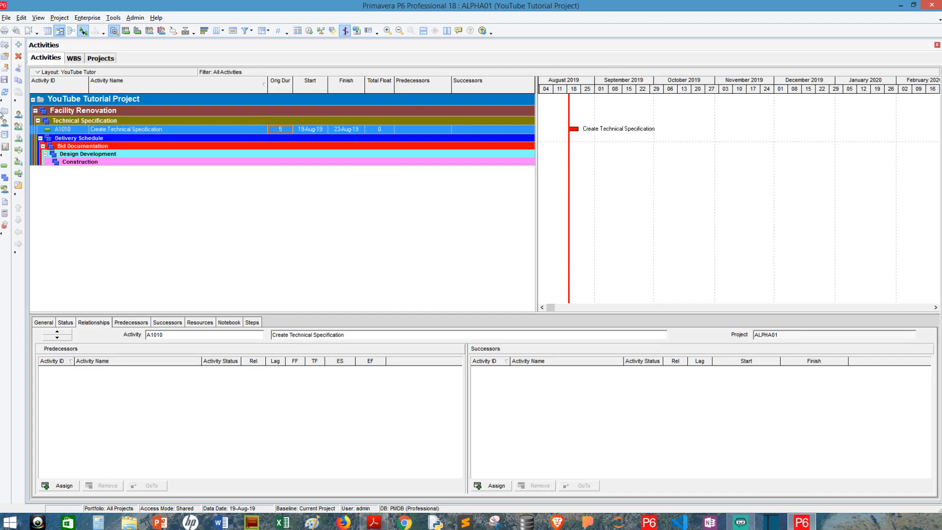
Add activities A1020 Identify Components and A1030 Validate Components under Technical Specification.
click(20, 45)
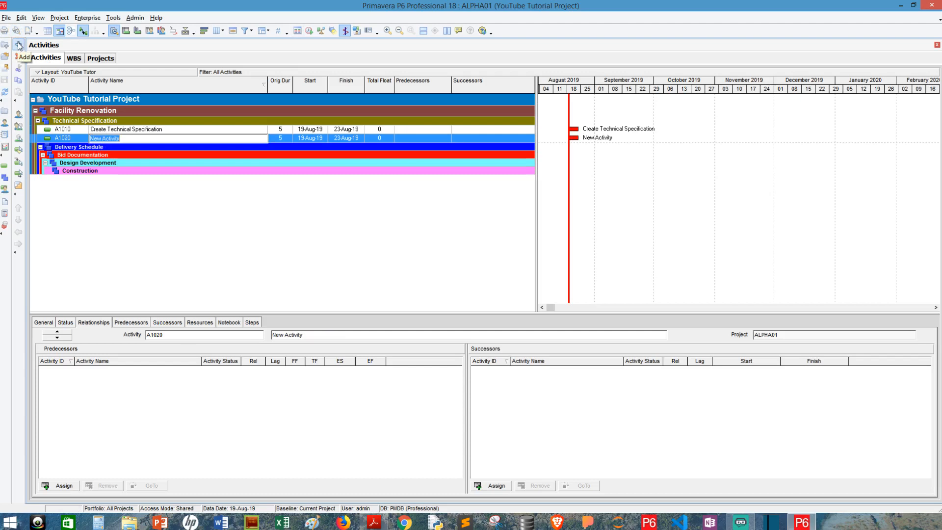
text(Identify Components)
key(Return)
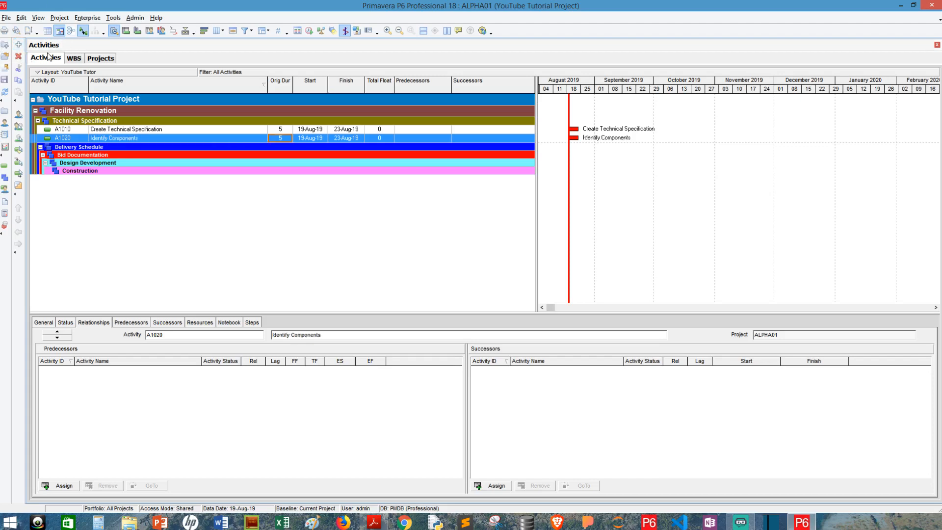
click(18, 44)
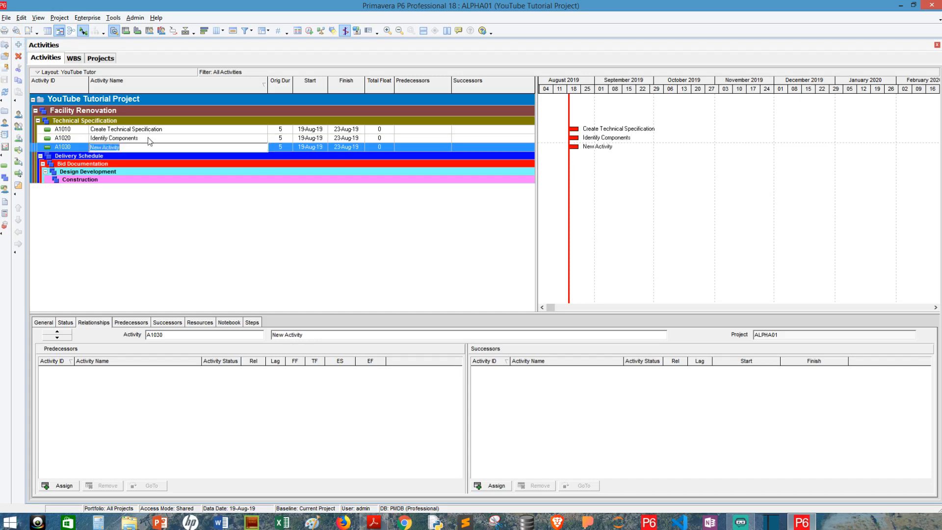
text(Validate Components)
key(Return)
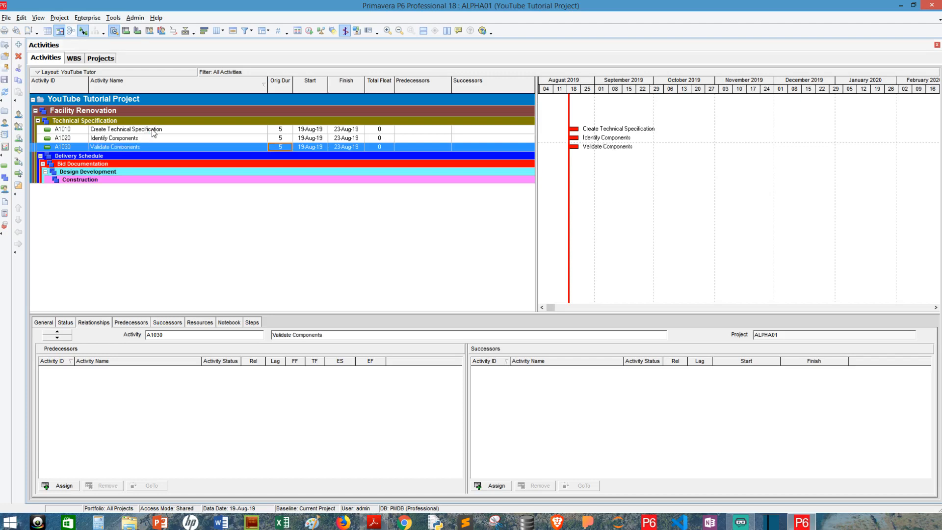
click(116, 157)
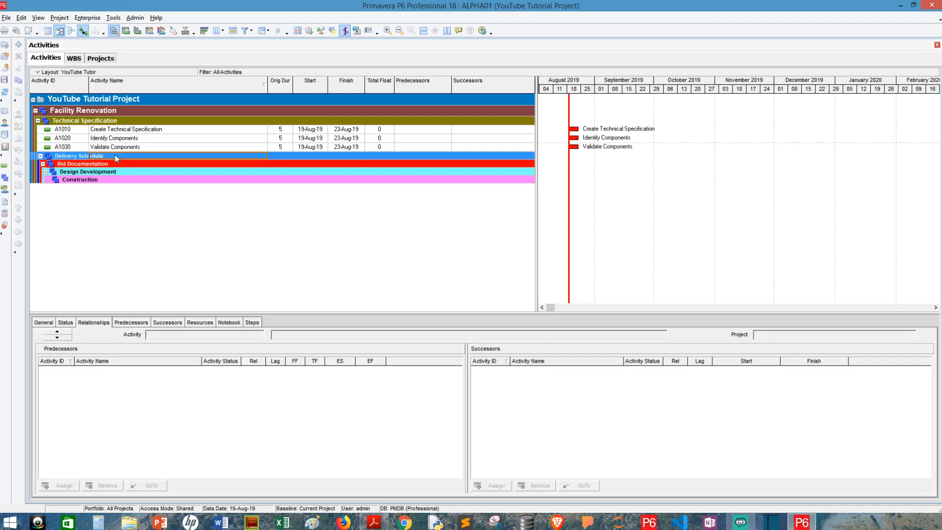
Add Delivery Schedule activities Document Delivery Methodology and Obtain Bids from Suppliers.
click(19, 47)
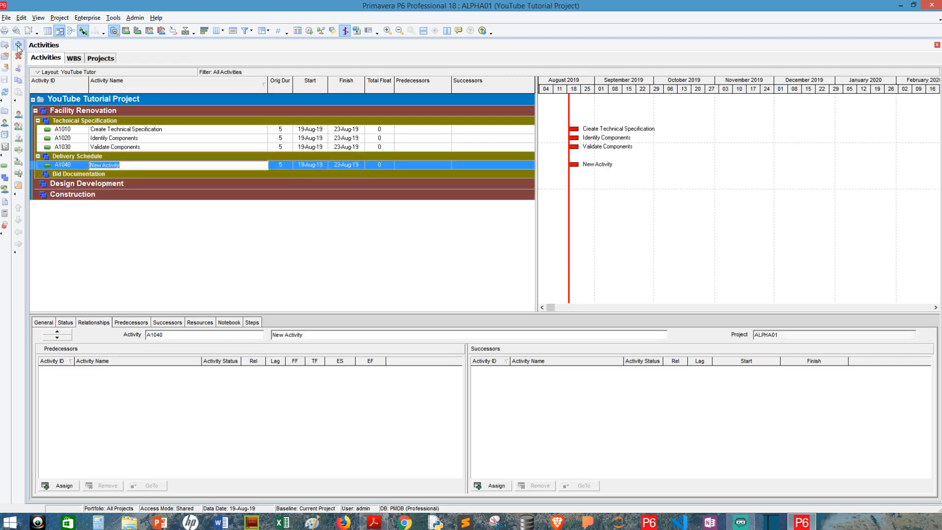
text(Document Delivery Meth)
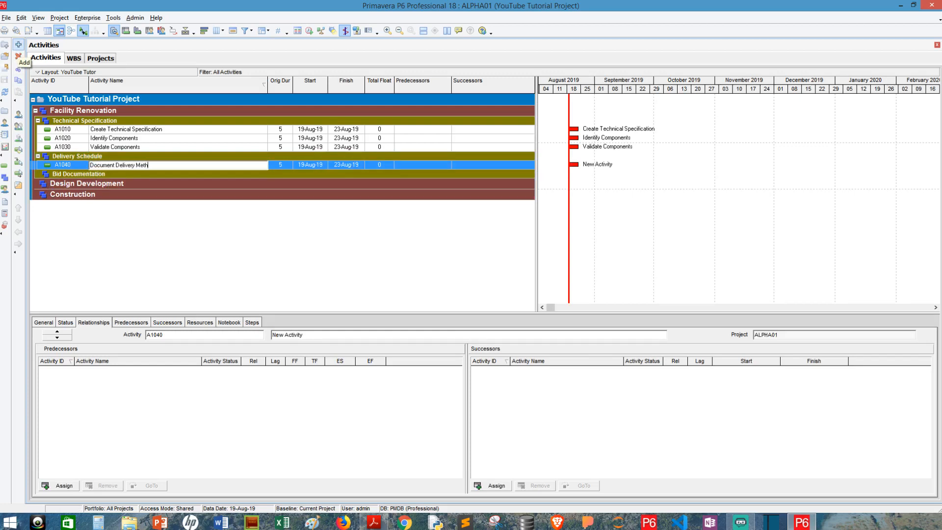
text(odology)
key(Return)
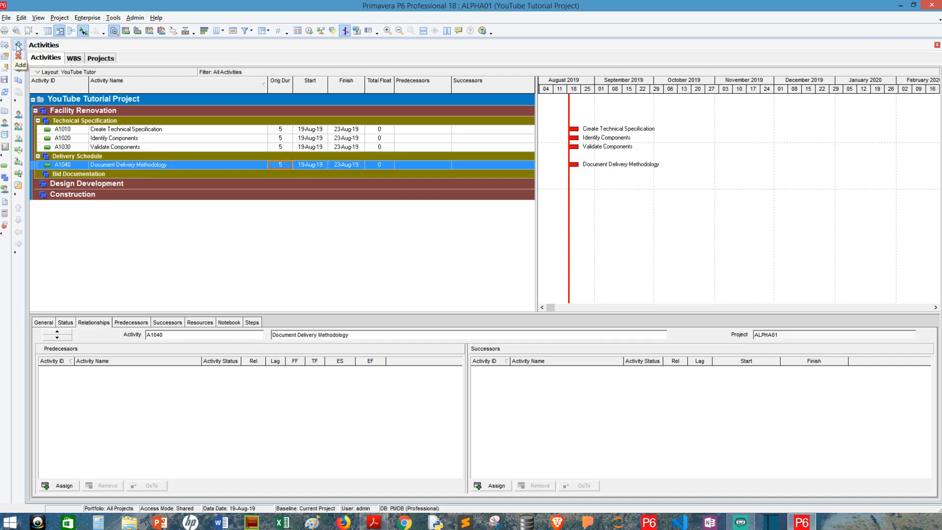
click(18, 46)
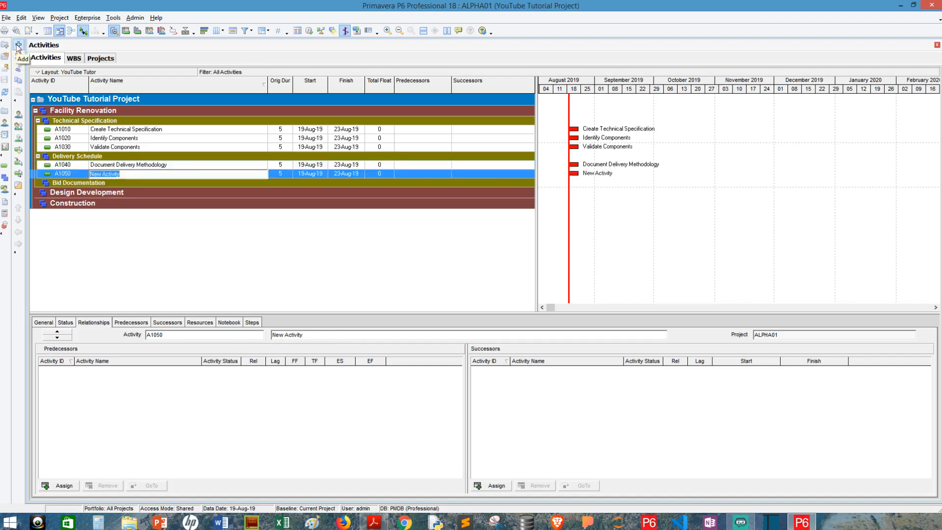
text(Obtain Bids from Suppliers)
key(Tab)
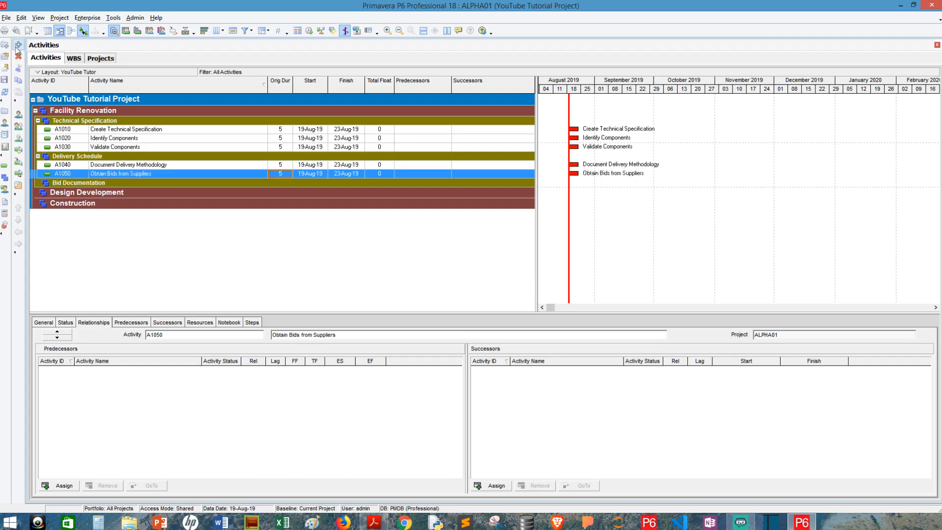
Add Bid Levelling and Create Project Schedule activities under Delivery Schedule.
click(20, 45)
text(B)
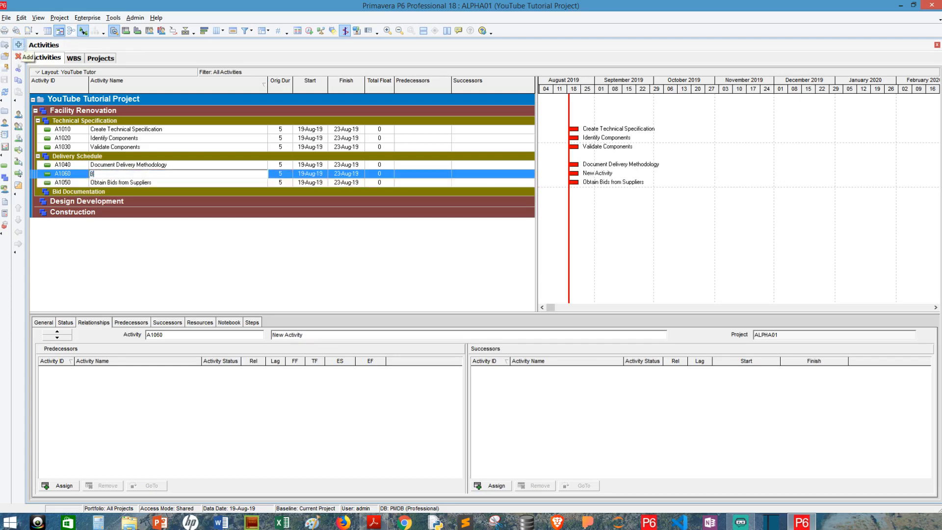
text(id Levelling)
key(Tab)
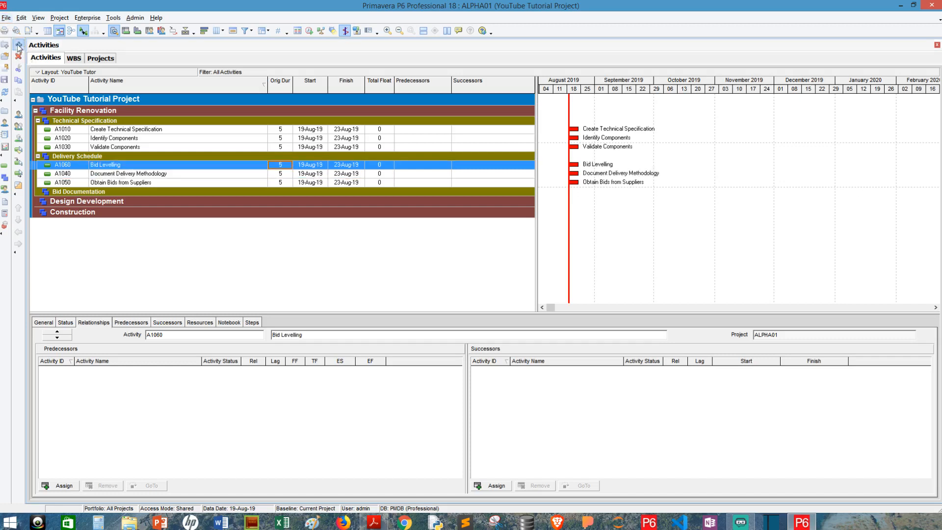
click(19, 46)
text(Creat)
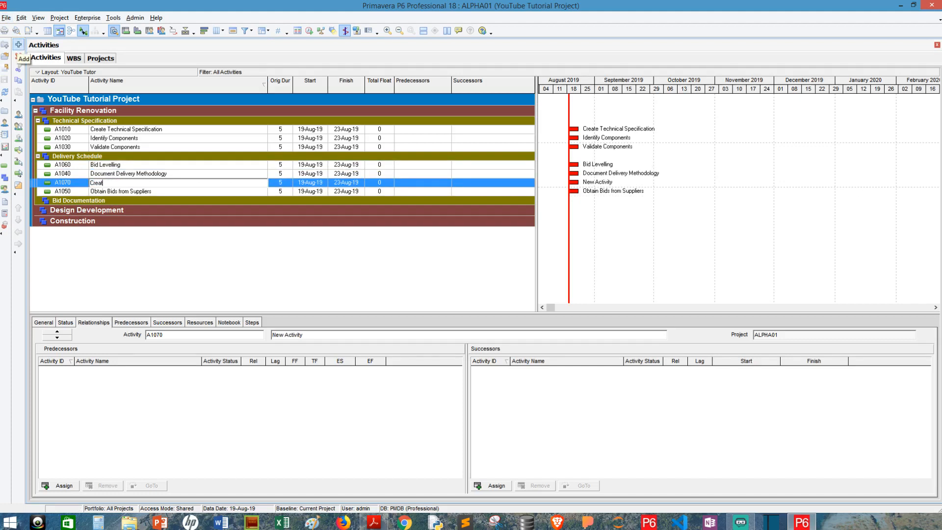
text(e Project Schedule)
key(Tab)
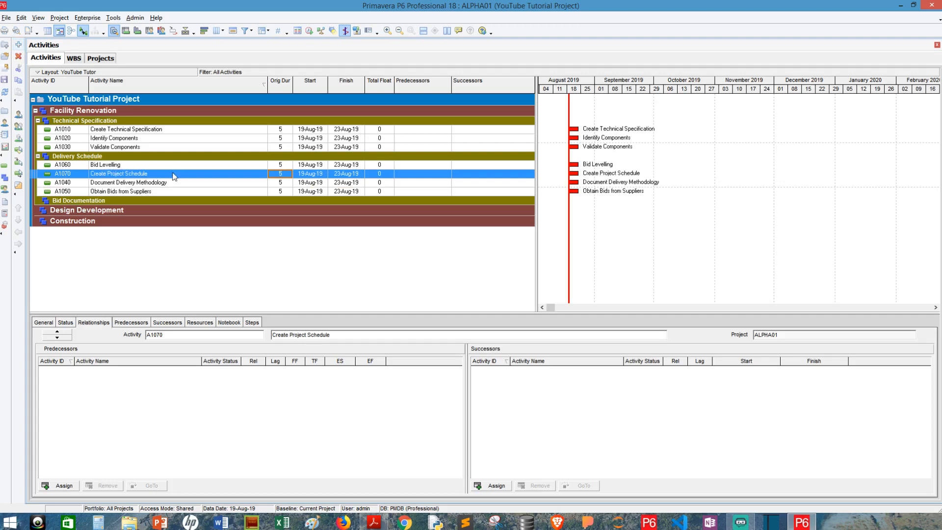
click(157, 201)
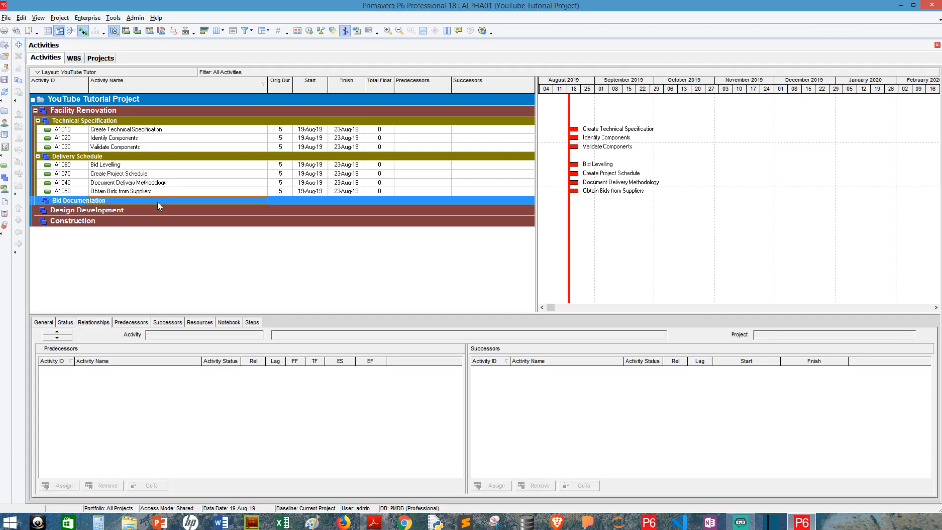
Add activities A1080 Bid Documentation Creation, A1090 Review of Bid Document and A1100 Submission of Bid Document.
click(19, 45)
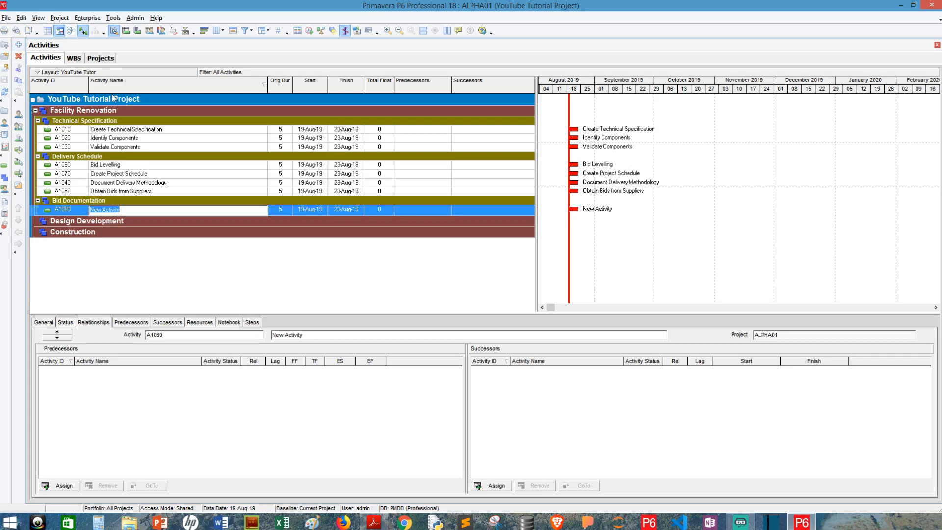
text(Bid Documentation Creation)
key(Tab)
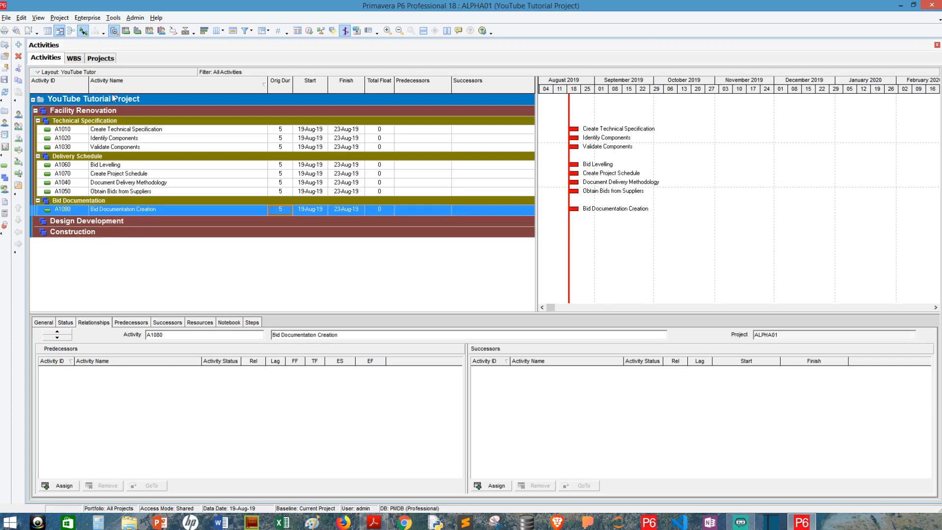
click(17, 45)
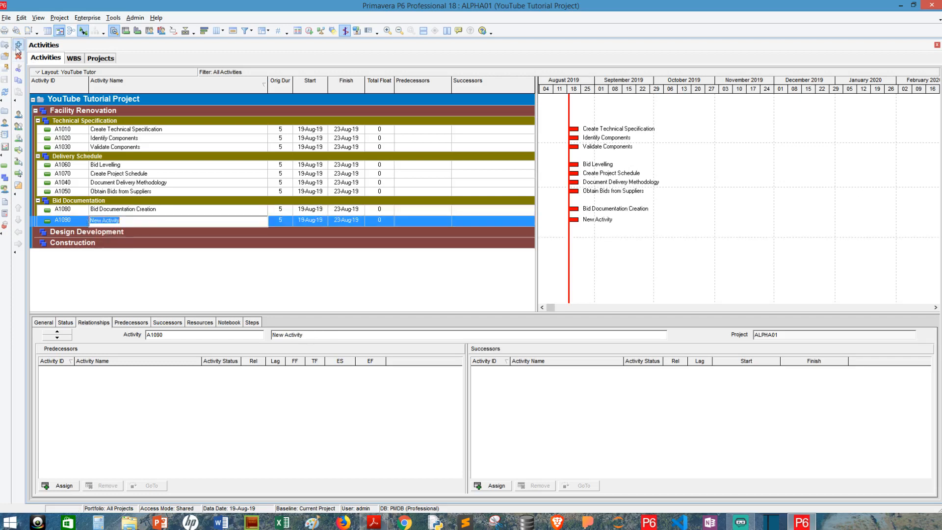
text(Review of Bid Document)
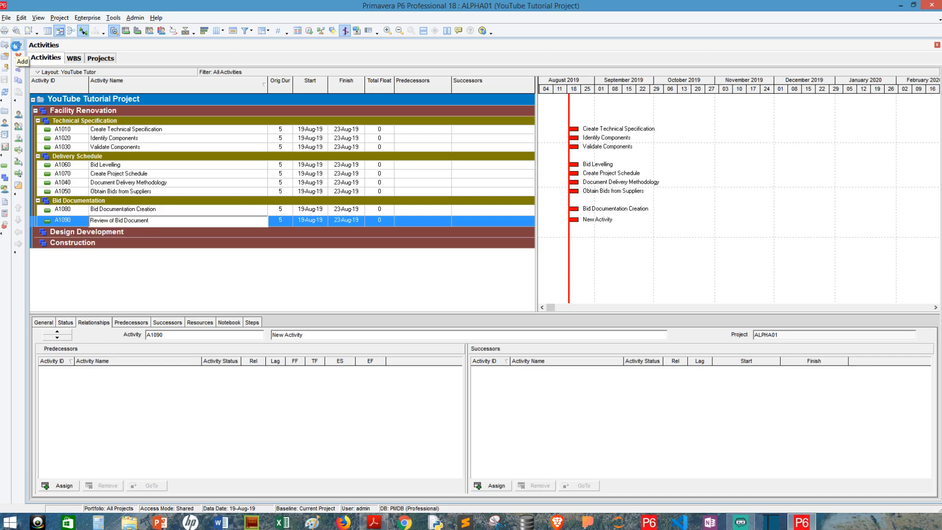
key(Tab)
click(20, 45)
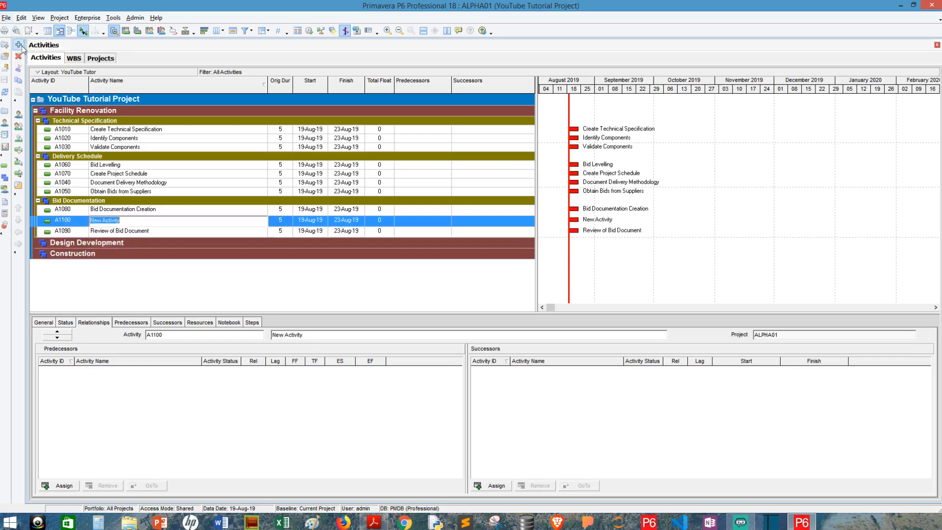
text(Submission of Bid Docu)
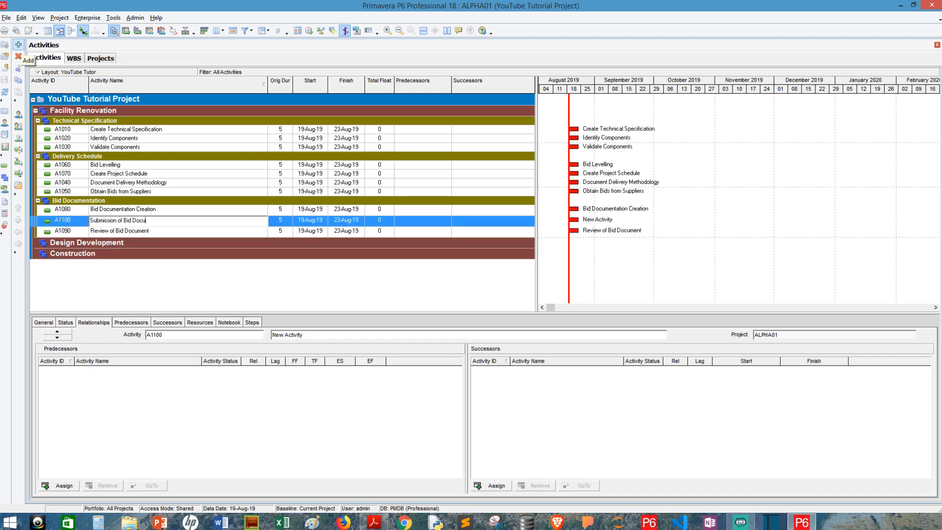
text(ment)
key(Tab)
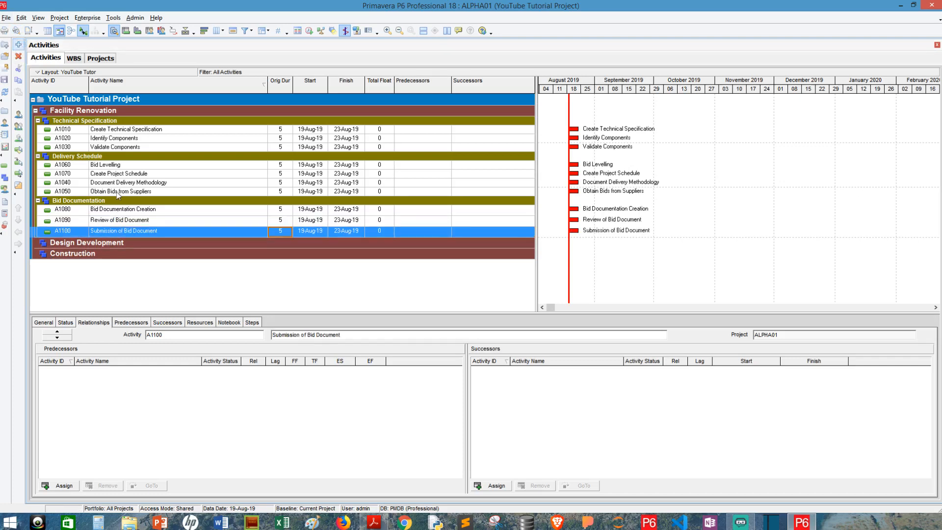
click(110, 246)
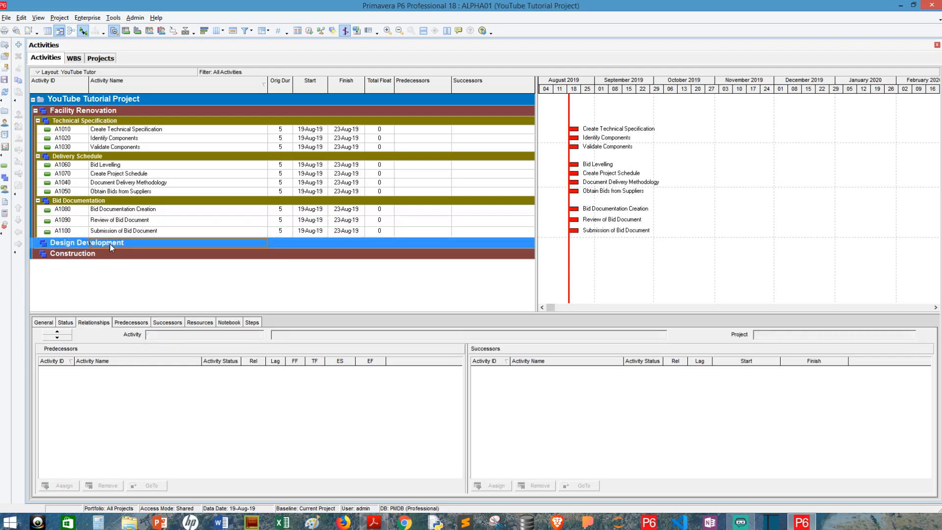
Add three activities named Creation of 50% of Design, Creation of 75% of Design and Creation of 100% of Design.
click(19, 45)
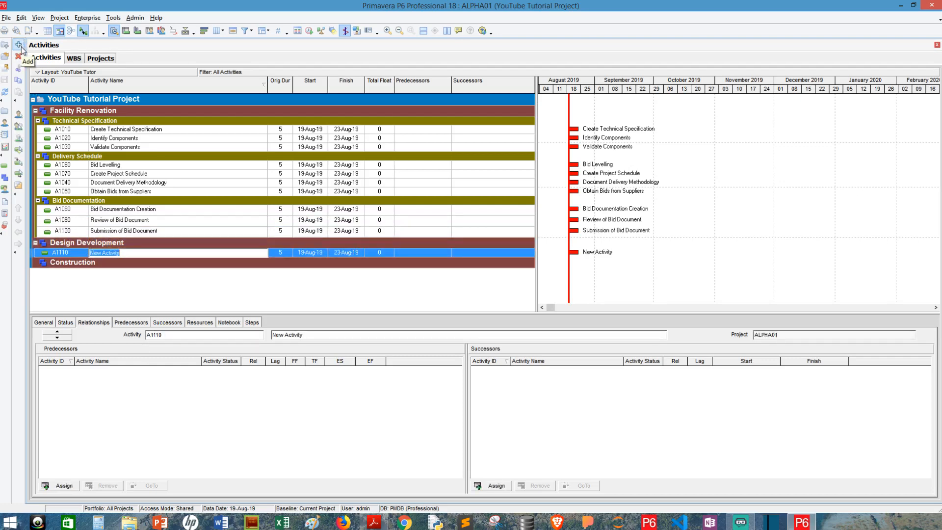
text(Creation of 50% of Design)
key(Return)
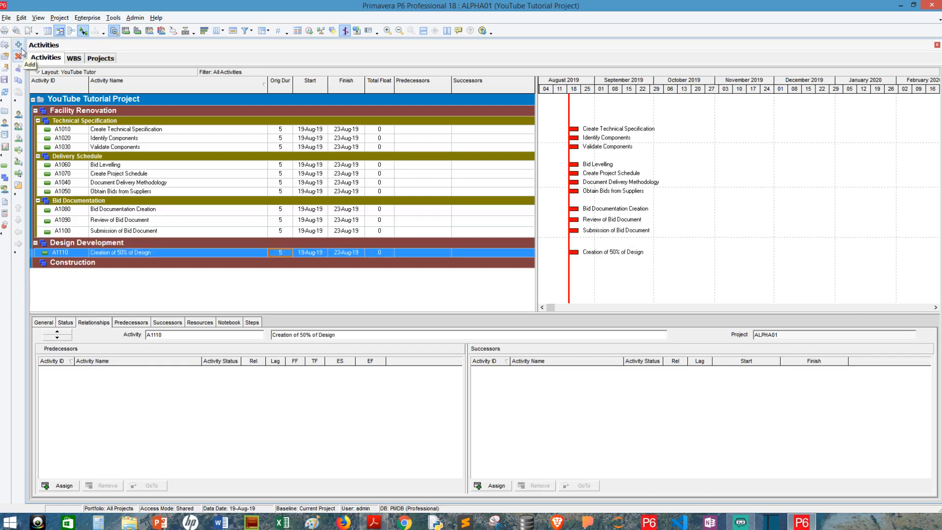
click(19, 44)
text(Crea)
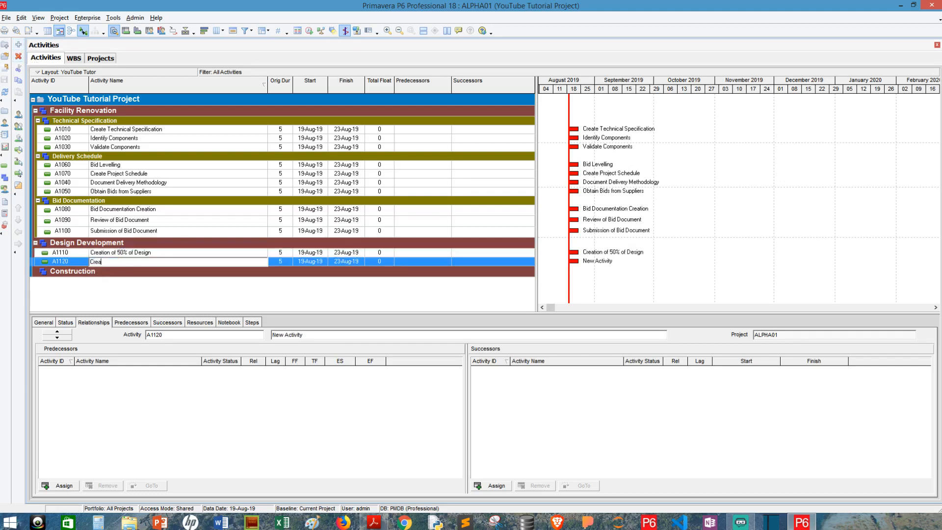
text(tion of 75% of Design)
key(Tab)
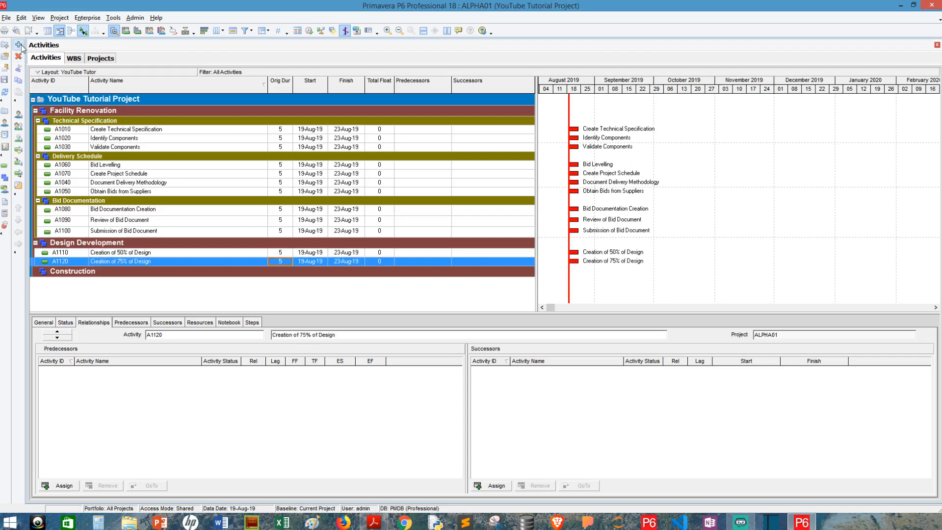
click(18, 45)
text(Creation of)
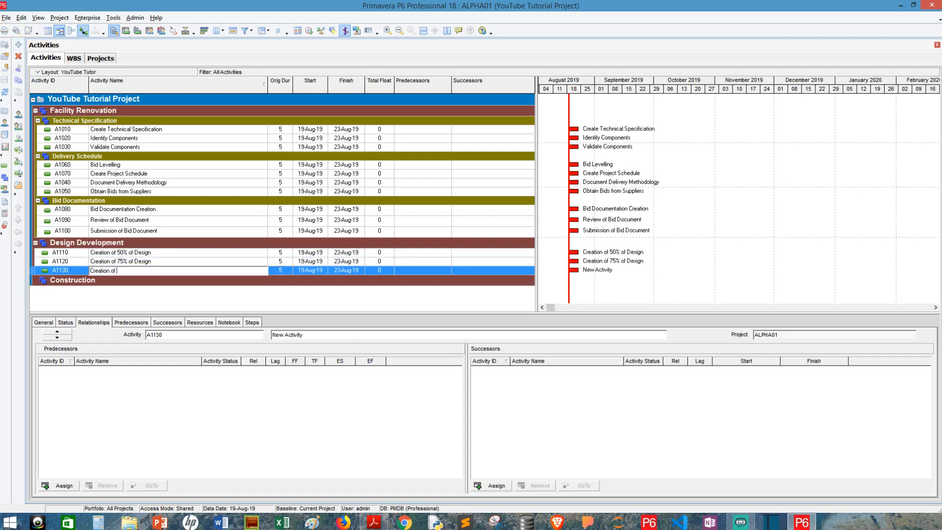
text( 100% of Design)
key(Tab)
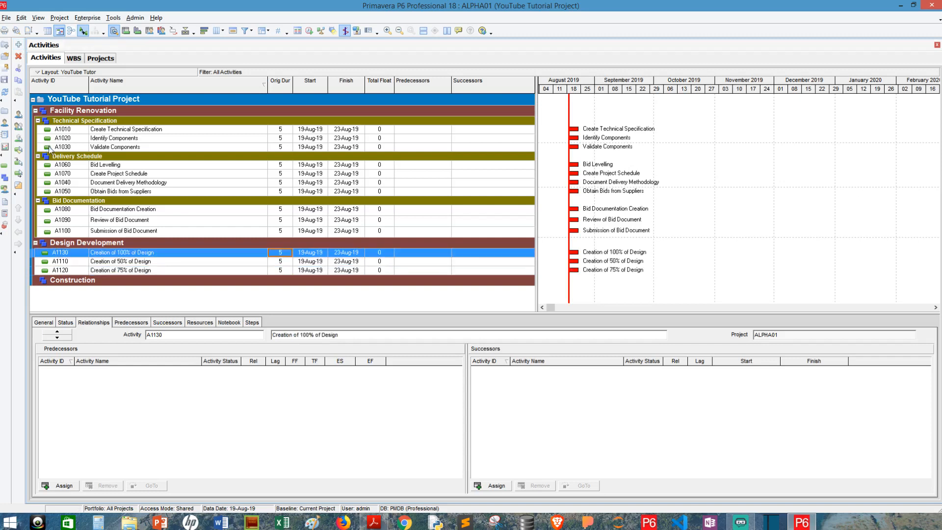
click(103, 283)
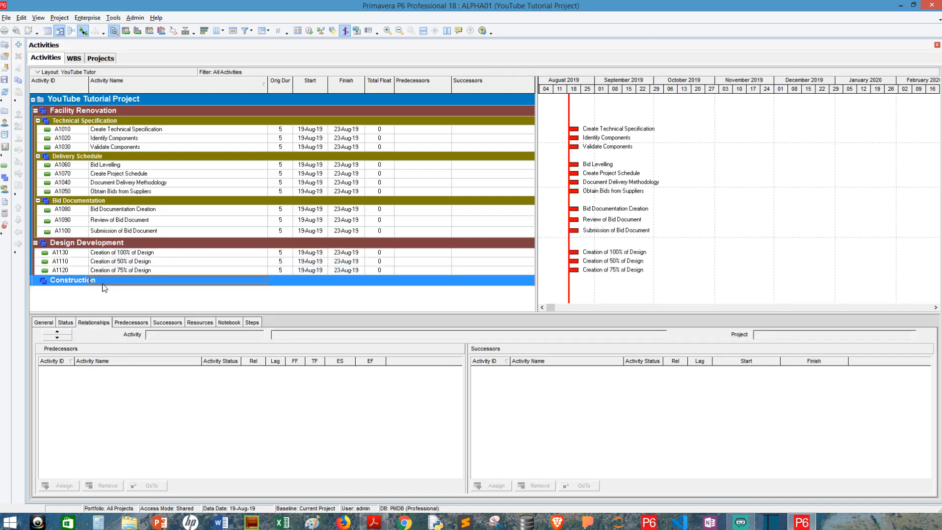
Add Site Clearing and Mass Excavation as activities under Construction.
click(18, 45)
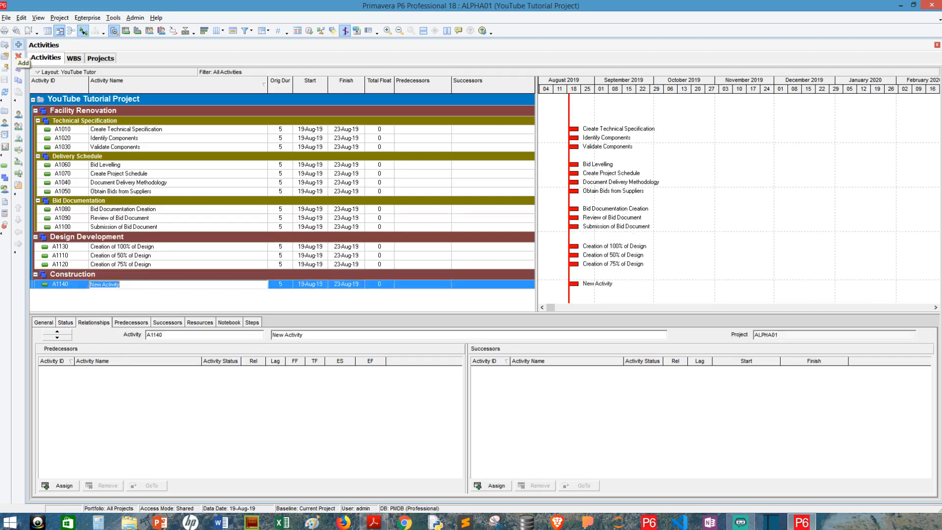
text(Site Clearing)
key(Return)
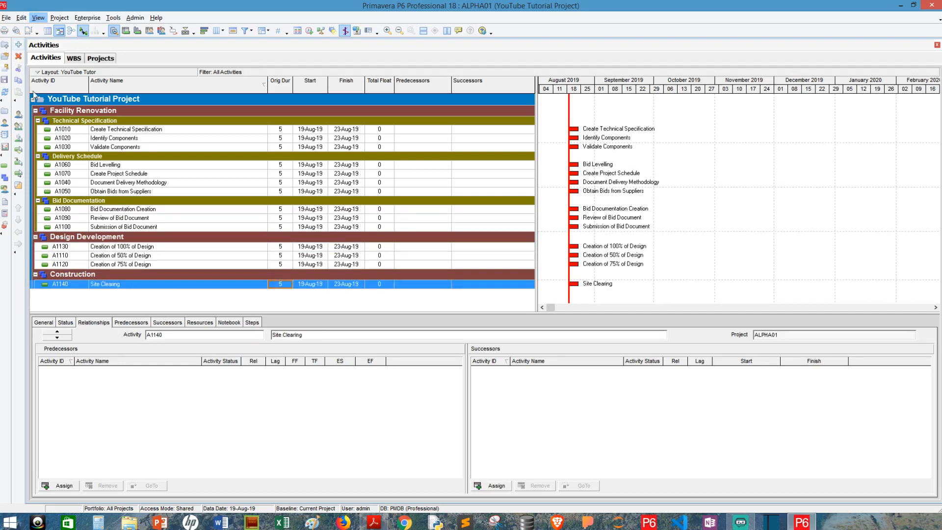
click(18, 44)
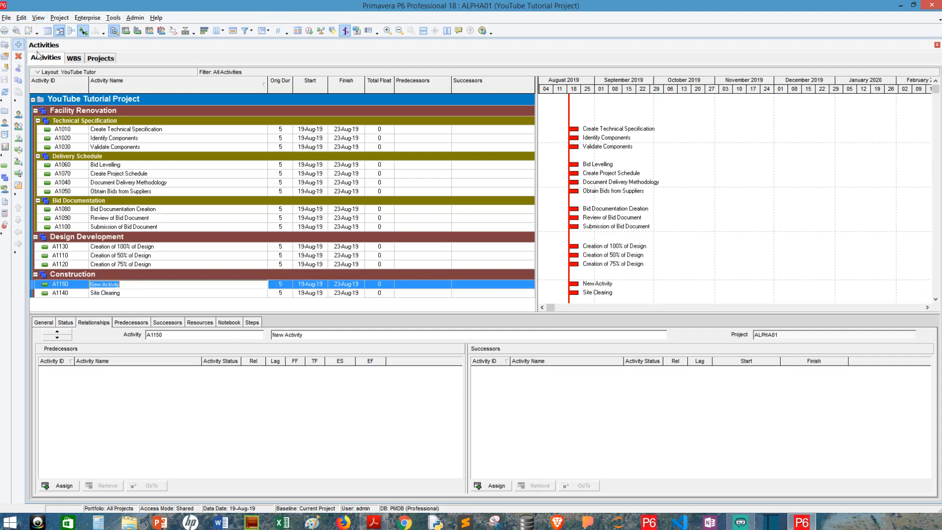
text(Mass Excavatio)
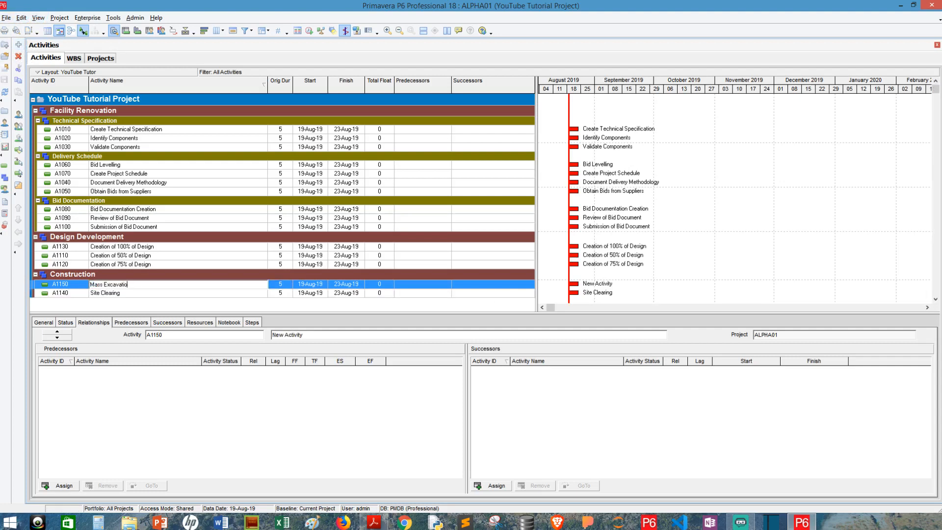
text(n)
key(Return)
Add Demolition, Renovation and Commissioning under Construction, each as a 5-day activity.
click(18, 44)
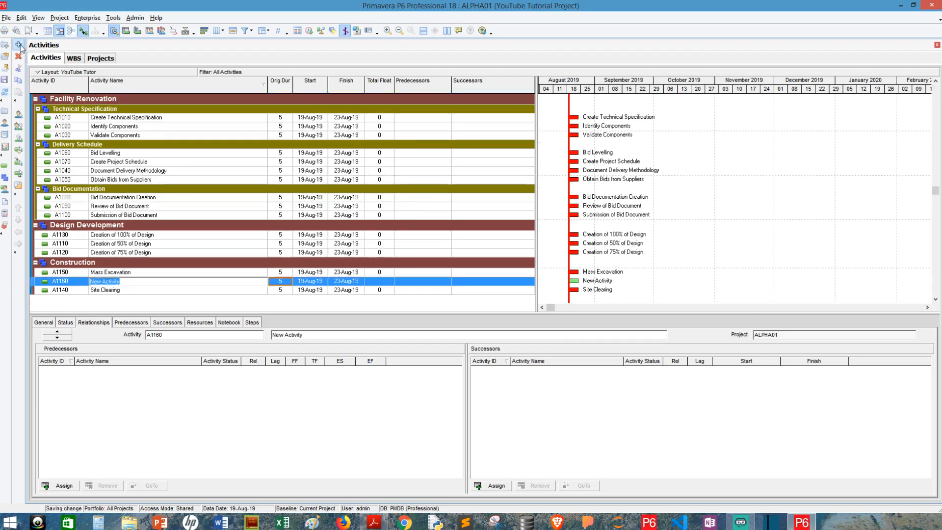
text(Demolition)
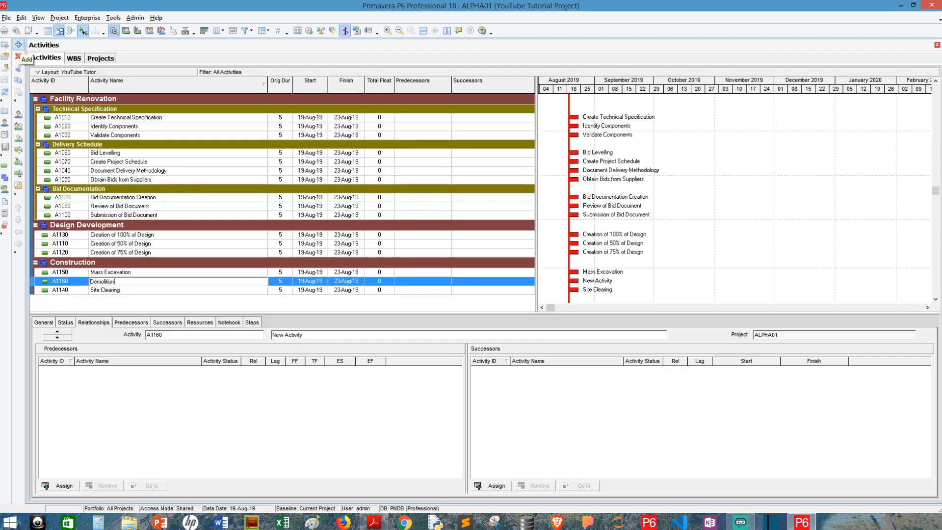
key(Return)
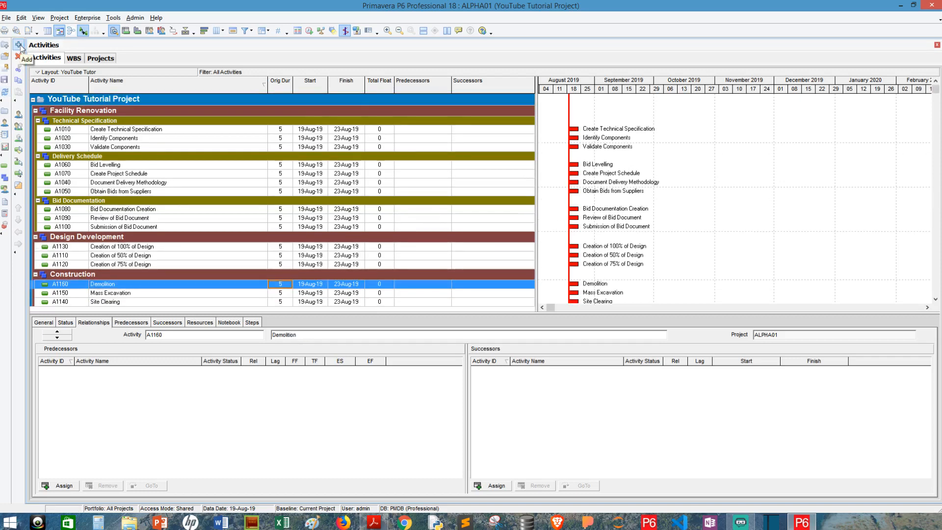
click(18, 45)
text(Reno)
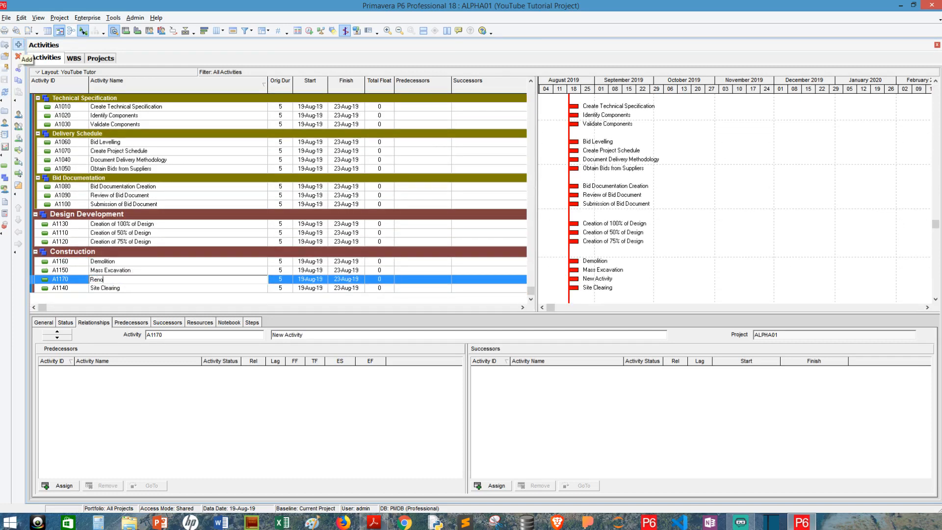
text(vation)
key(Return)
click(19, 44)
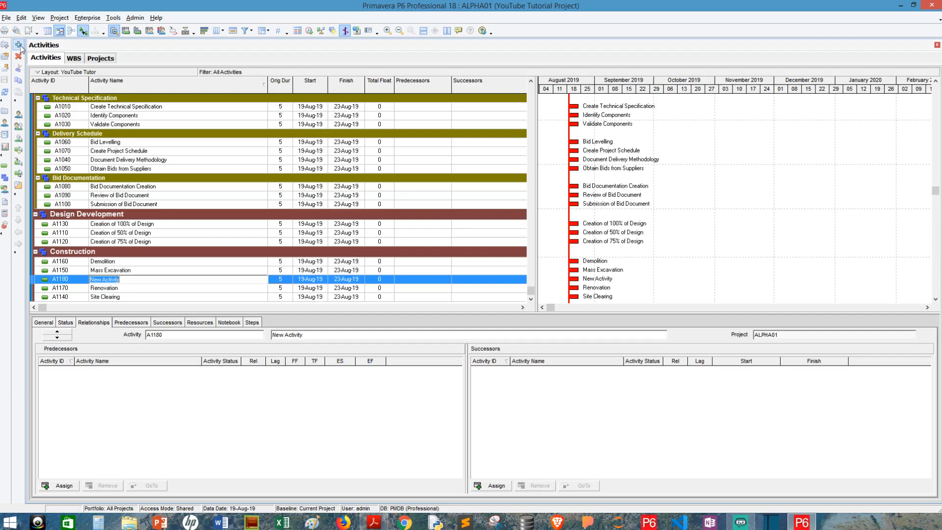
text(Commissioning)
key(Return)
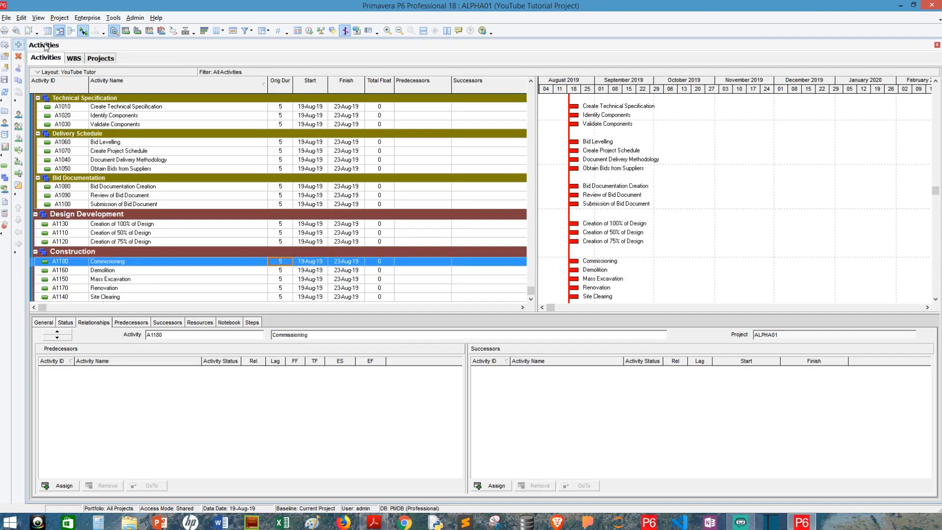
scroll(357, 185, up, 2)
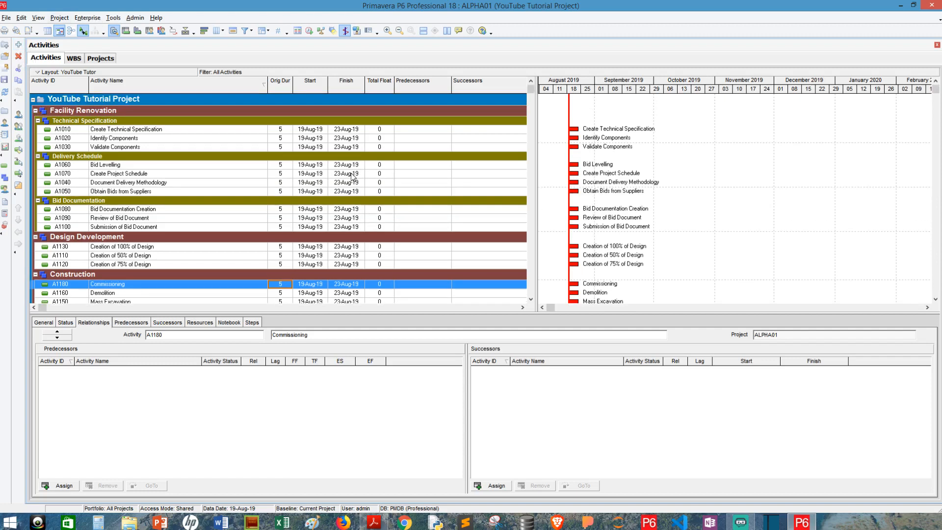
Select Create Technical Specification, Identify Components, Validate Components and Bid Levelling in turn.
click(280, 130)
click(282, 140)
click(284, 148)
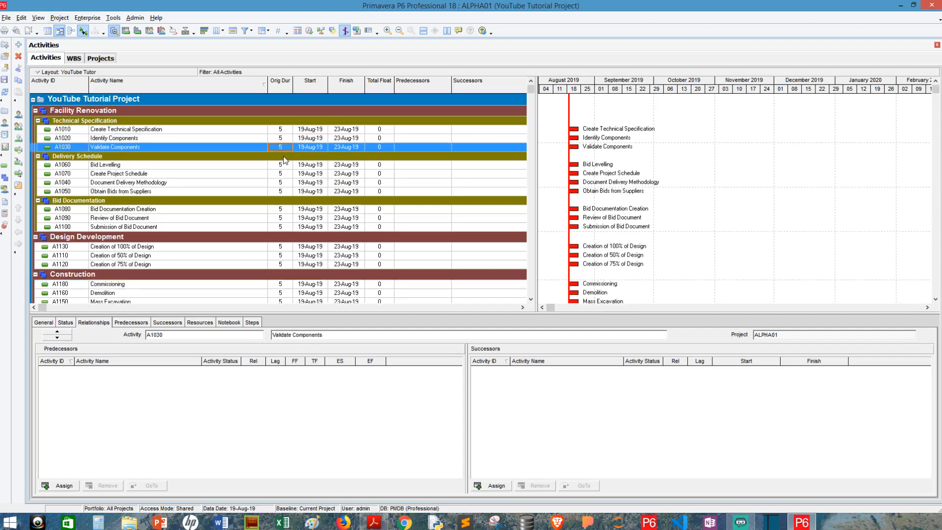
click(284, 164)
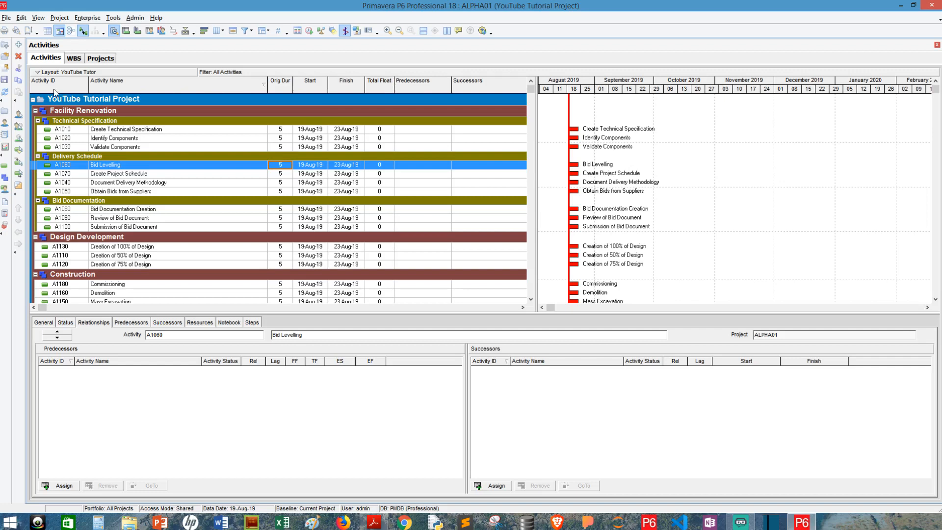
Cycle sorting through Activity Name, Orig Dur, Start, Finish and Total Float, then clear it to restore ID order.
click(135, 81)
click(280, 84)
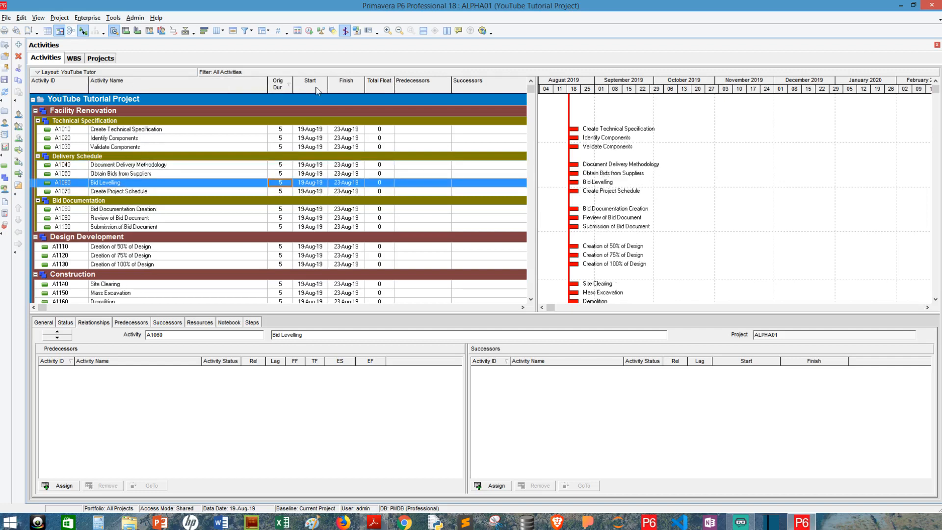
click(315, 87)
click(361, 84)
click(377, 84)
click(470, 87)
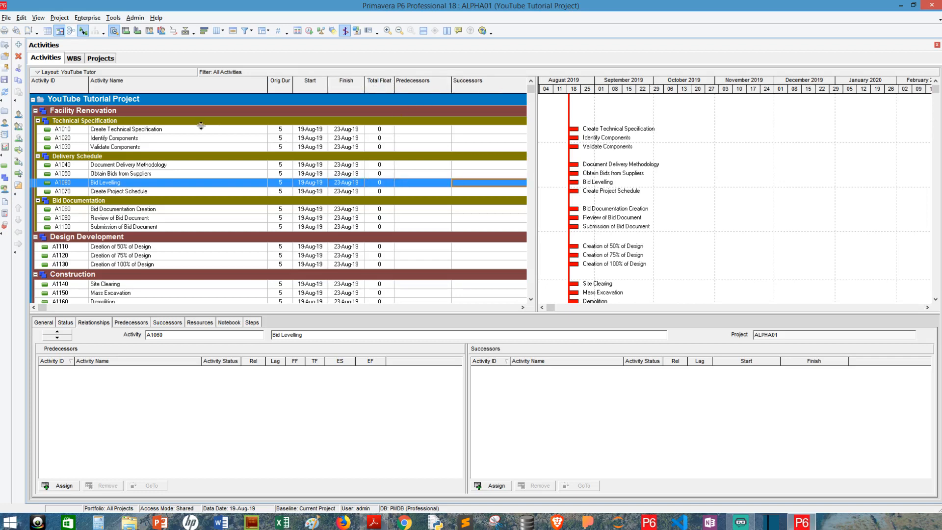
scroll(201, 125, down, 1)
scroll(202, 123, up, 1)
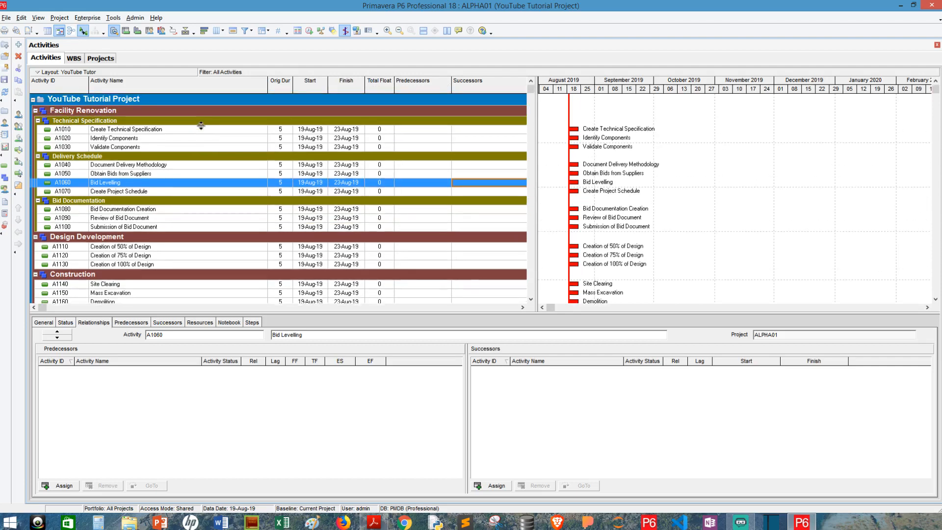
Select Create Technical Specification, Identify Components and Validate Components and link them with Link Activities.
click(158, 132)
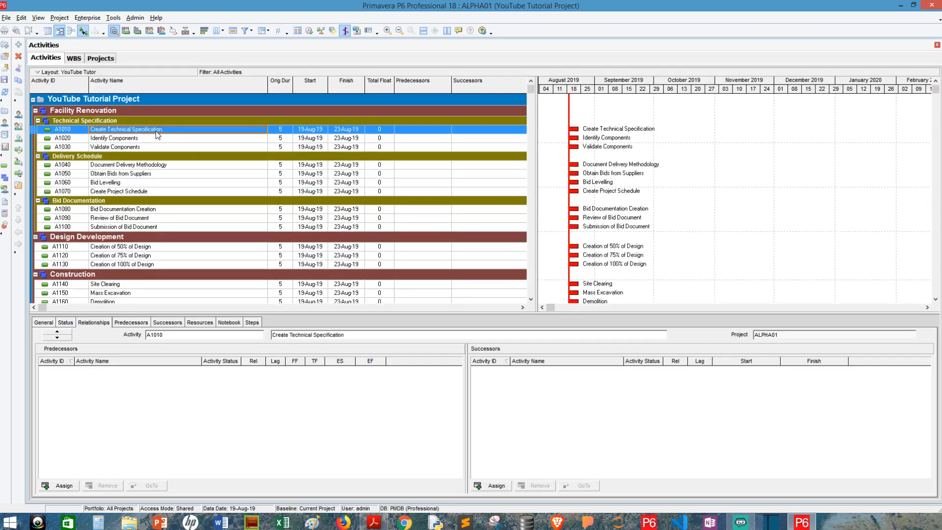
ctrl+click(154, 136)
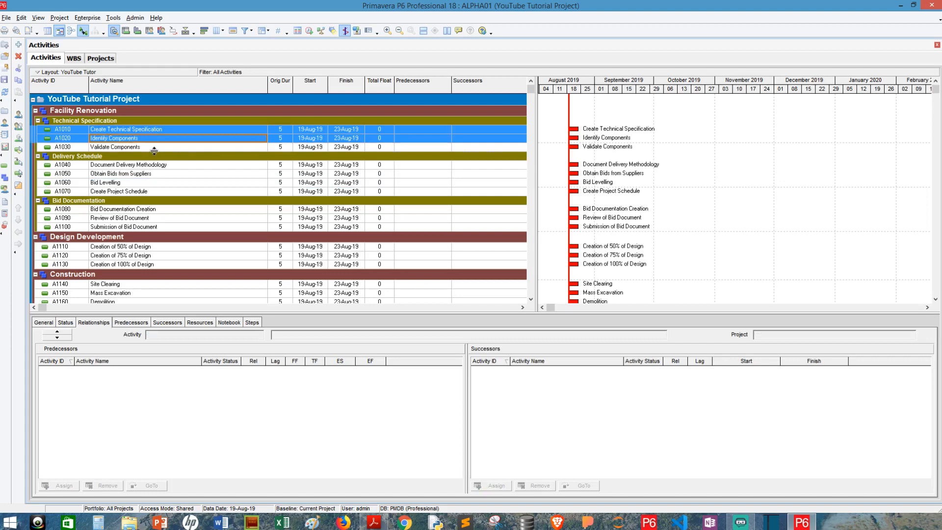
ctrl+click(155, 146)
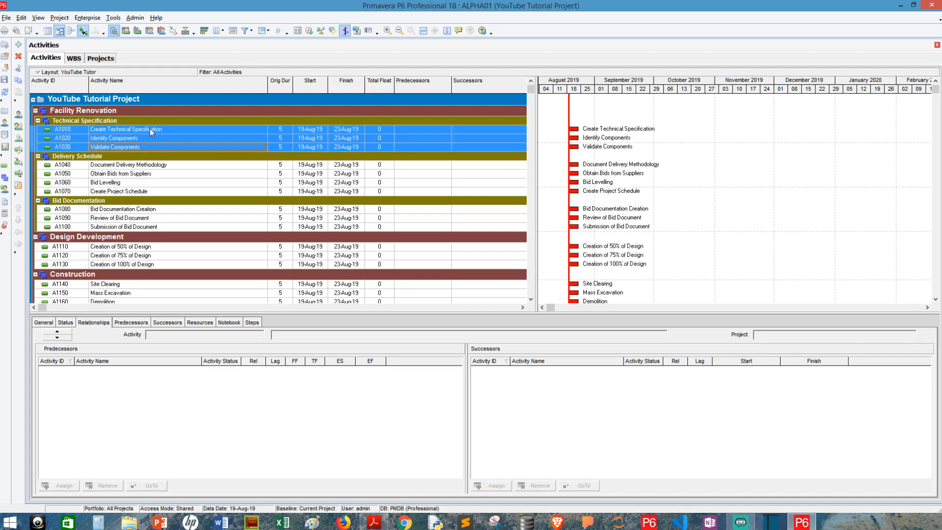
click(149, 129)
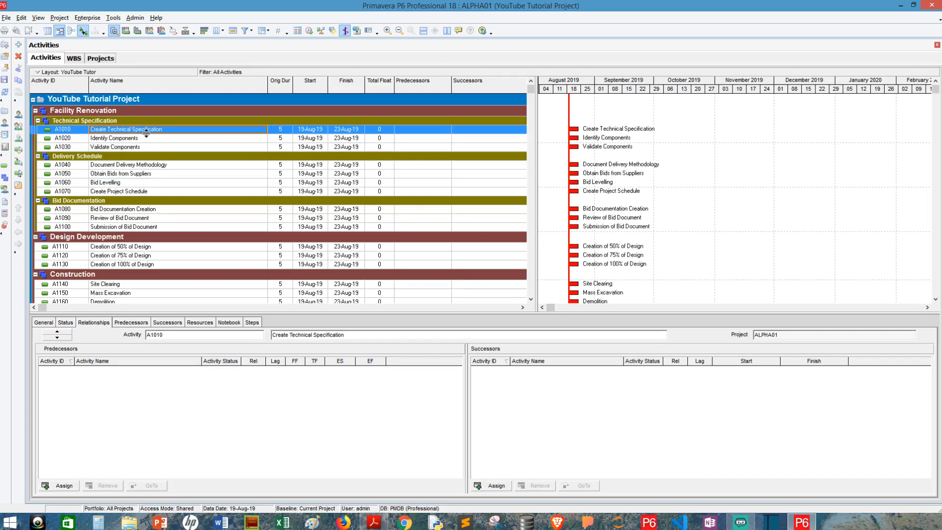
ctrl+click(149, 138)
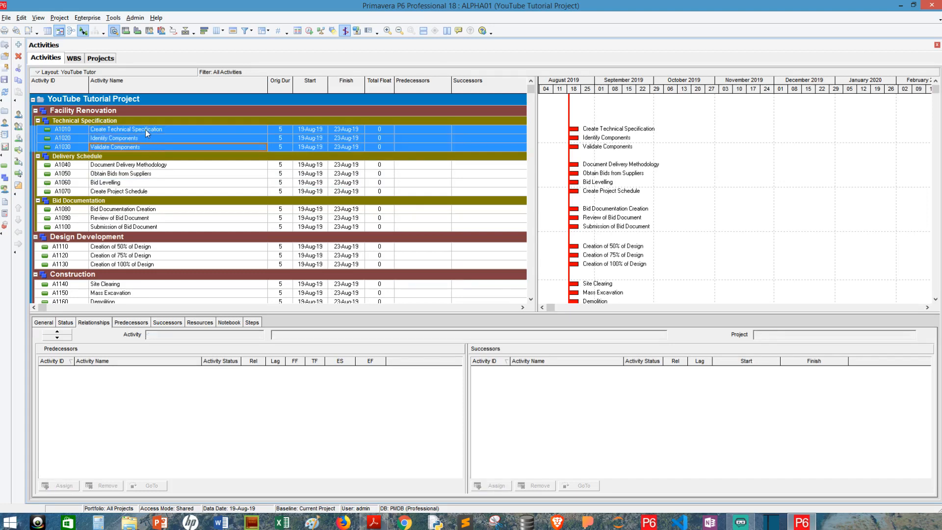
right_click(150, 141)
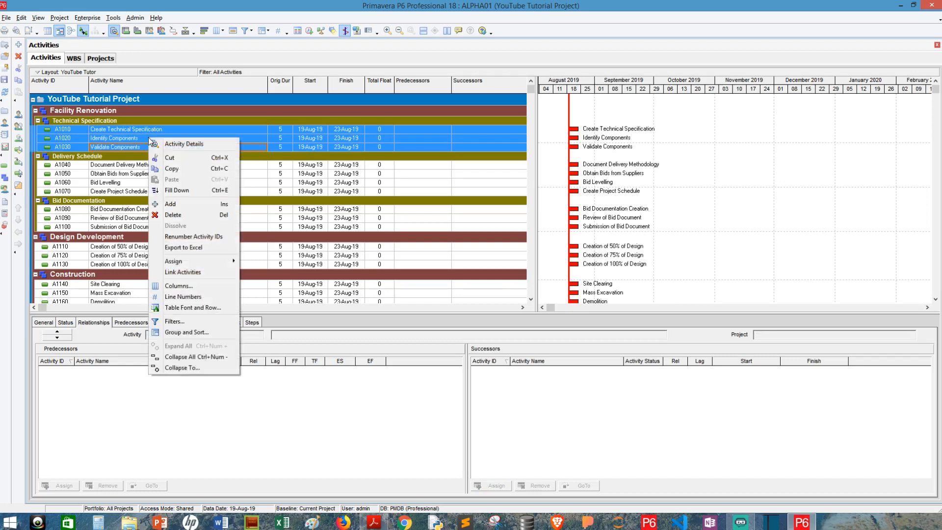
click(195, 274)
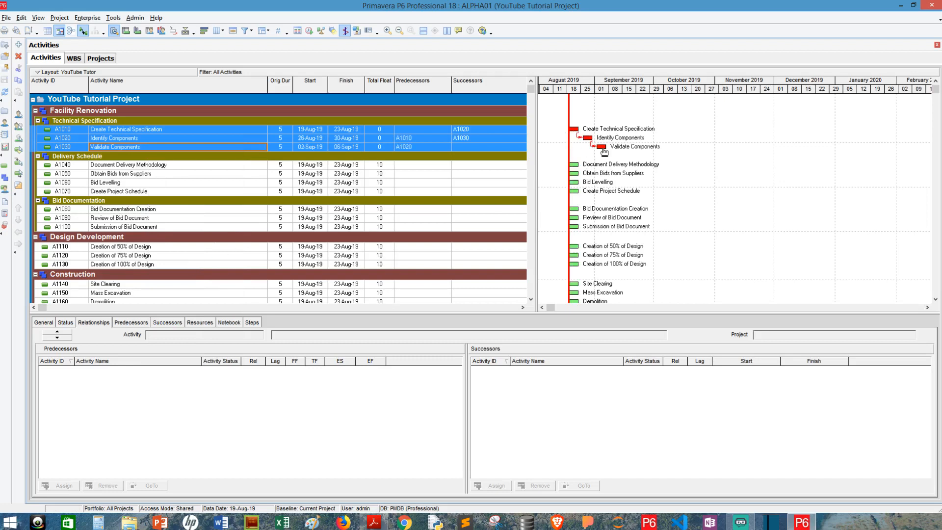
click(164, 167)
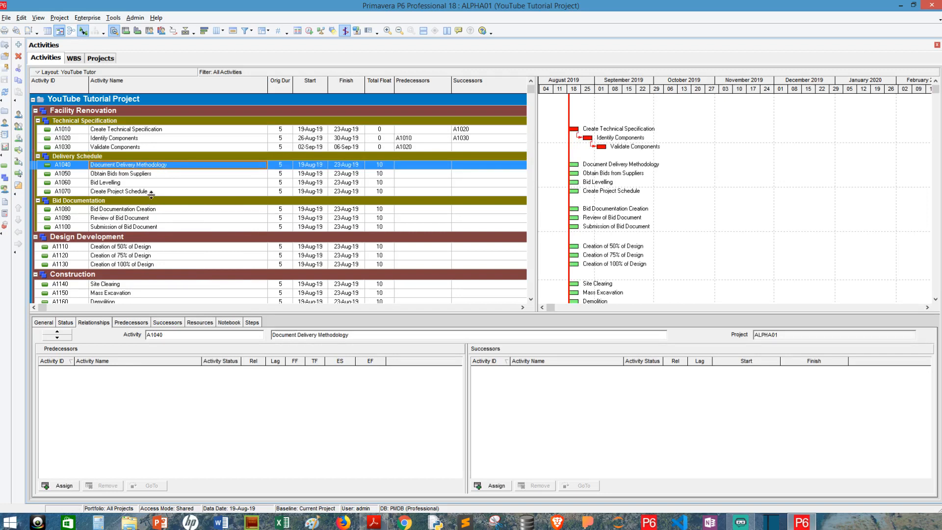
Link Document Delivery Methodology, Bid Levelling, Obtain Bids from Suppliers and Create Project Schedule finish-to-start.
ctrl+click(152, 184)
ctrl+click(152, 176)
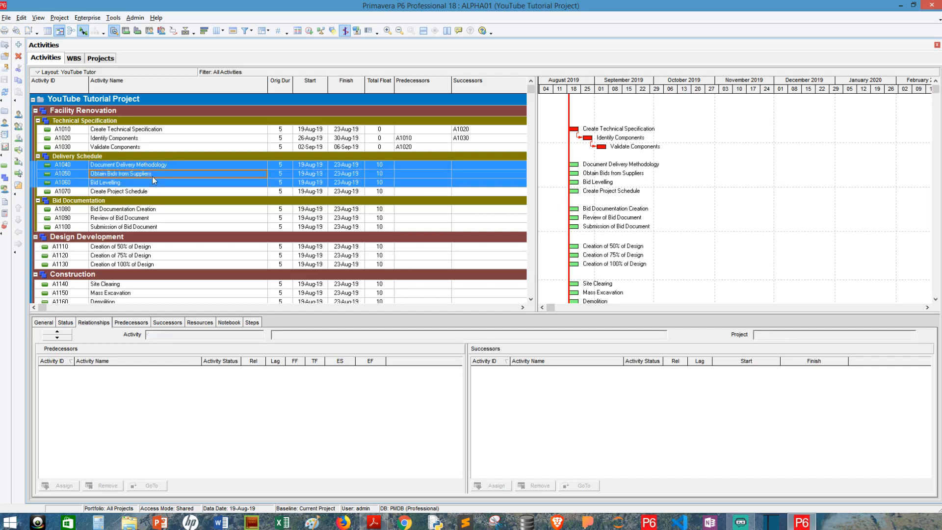
ctrl+click(151, 191)
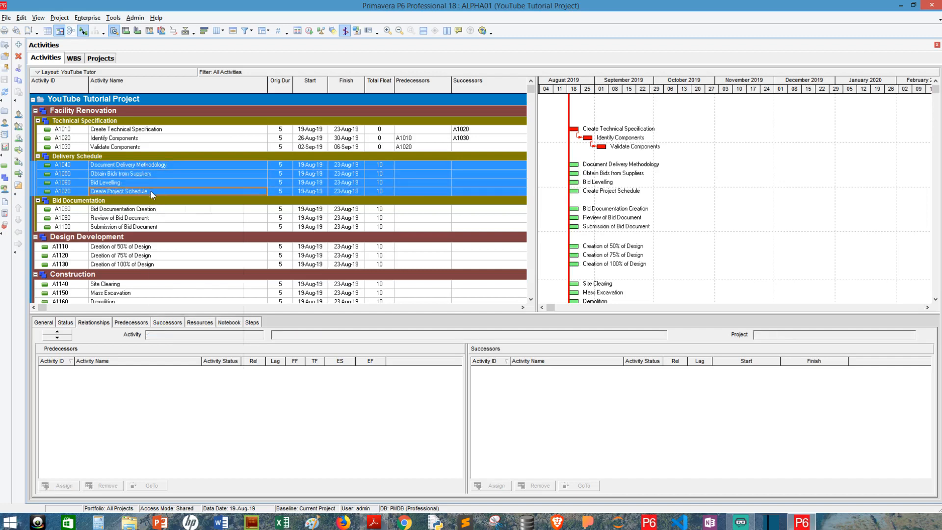
right_click(151, 192)
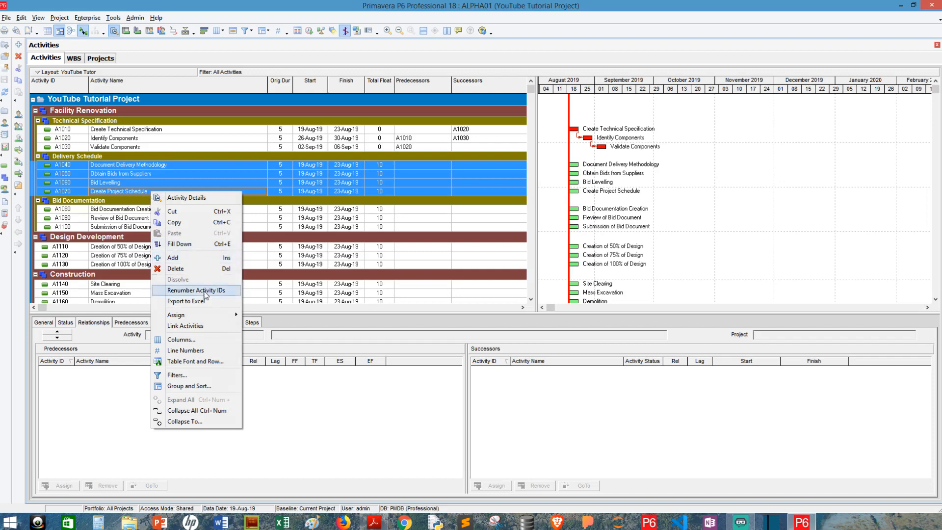
click(205, 325)
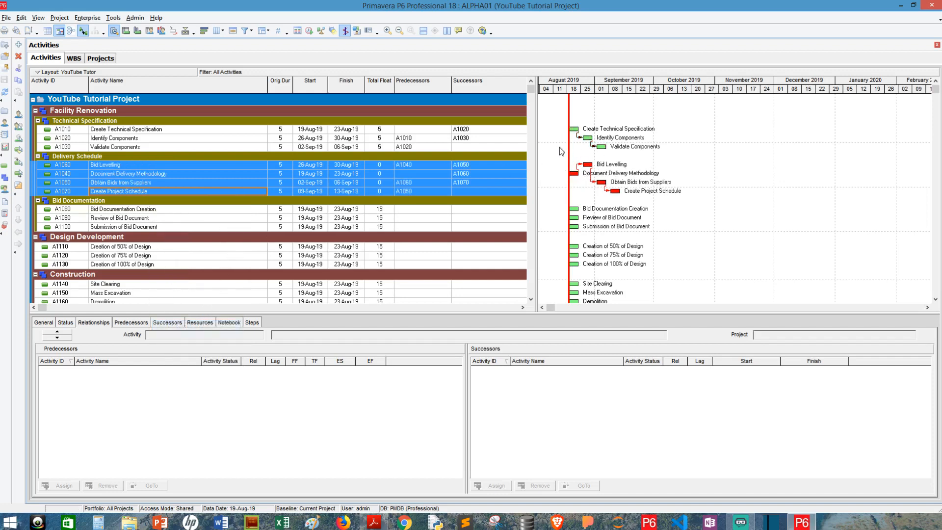
Link Bid Documentation Creation, Review of Bid Document and Submission of Bid Document in sequence.
click(160, 212)
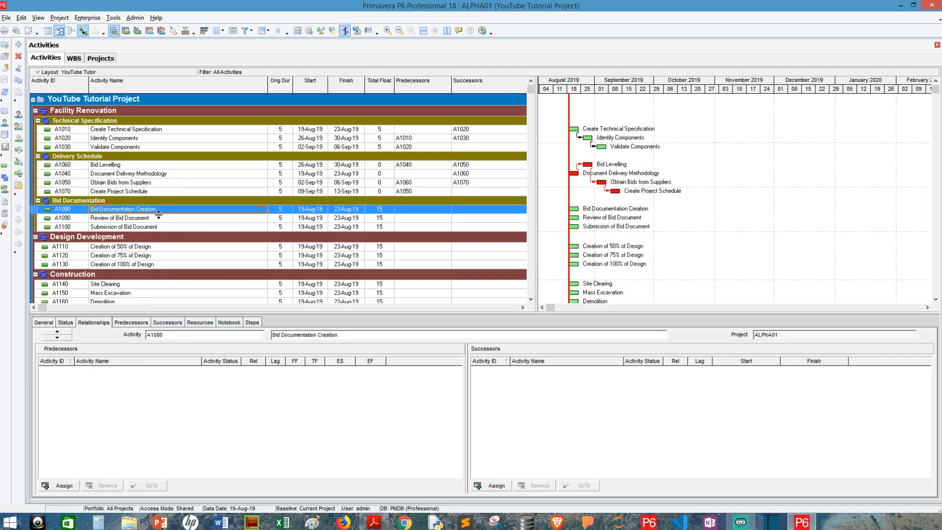
ctrl+click(157, 219)
drag(157, 224, 157, 224)
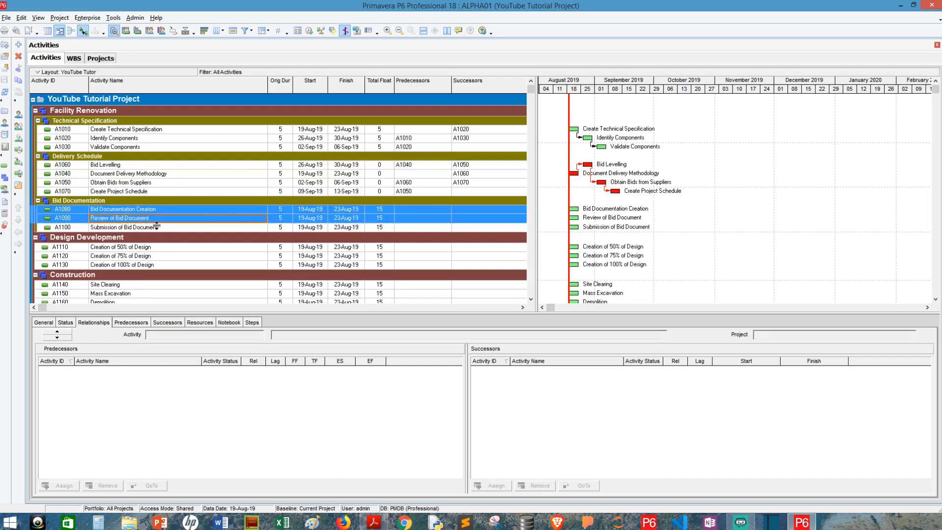
ctrl+click(157, 229)
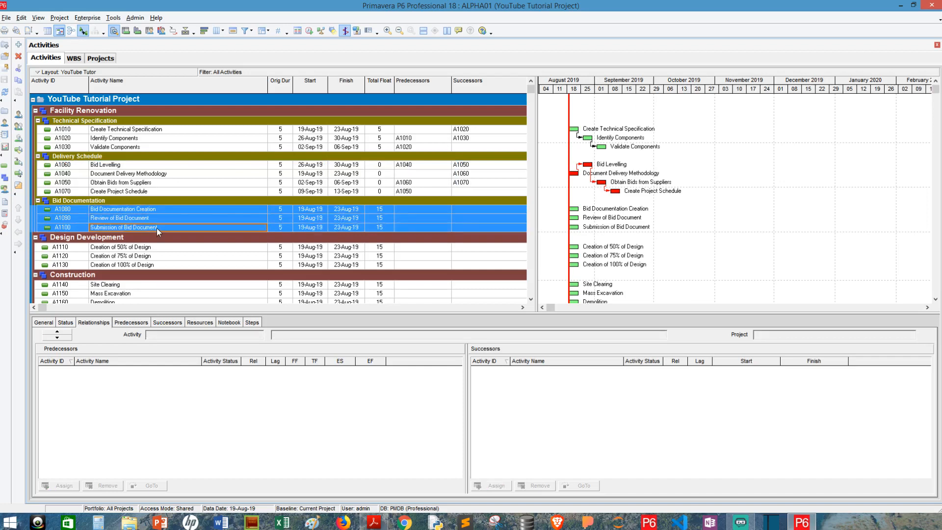
right_click(157, 228)
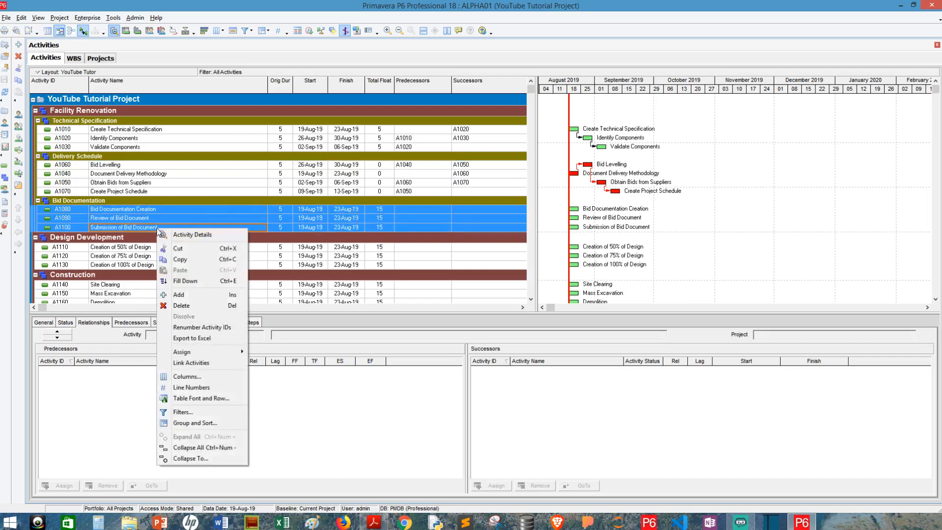
click(197, 363)
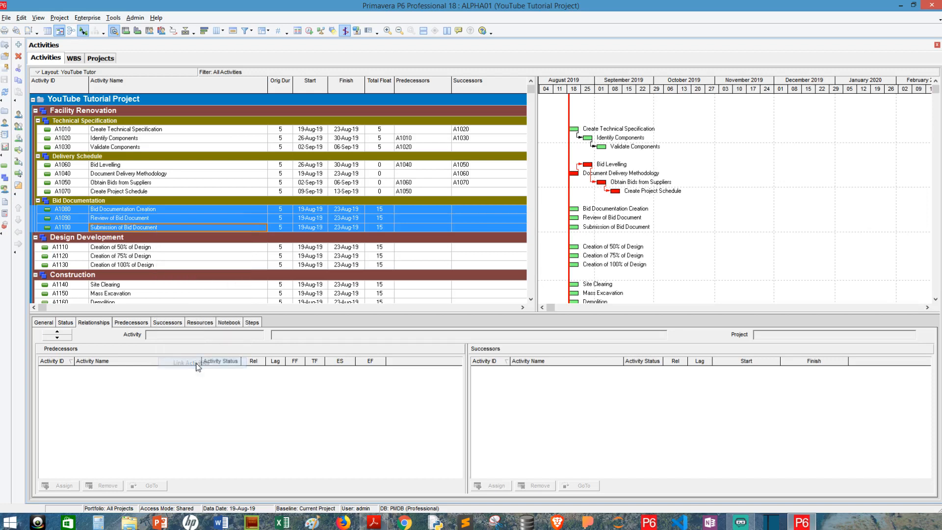
click(152, 248)
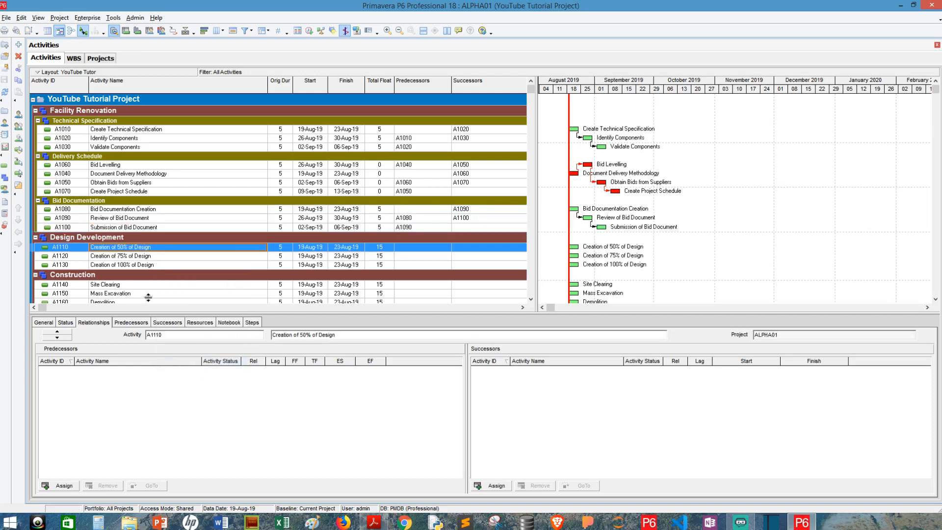
Select the three design and five construction activities and link A1110 through A1180 into one chain.
scroll(150, 287, down, 1)
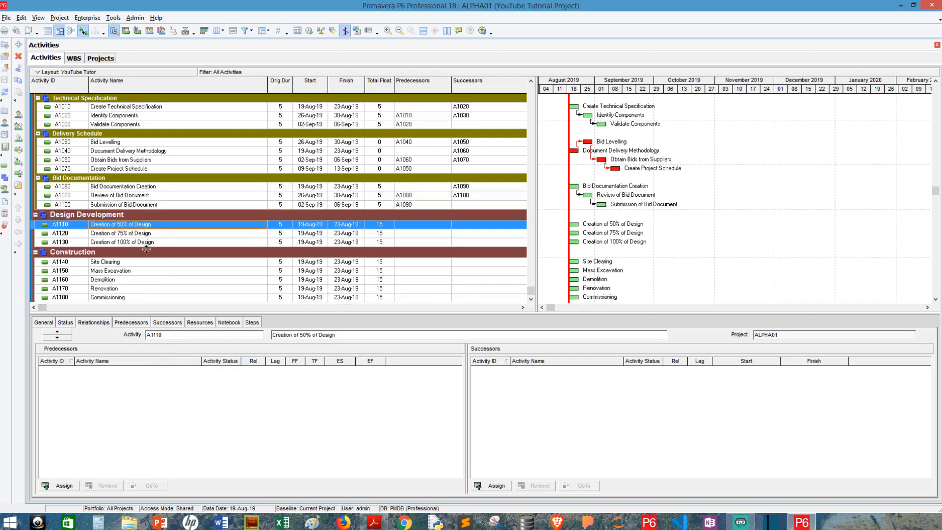
click(138, 234)
click(137, 225)
shift+click(139, 234)
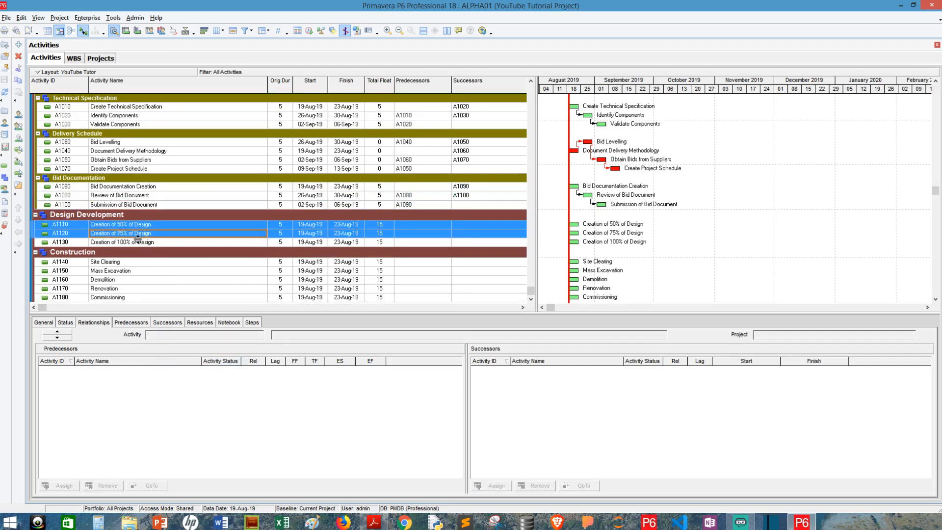
shift+click(137, 242)
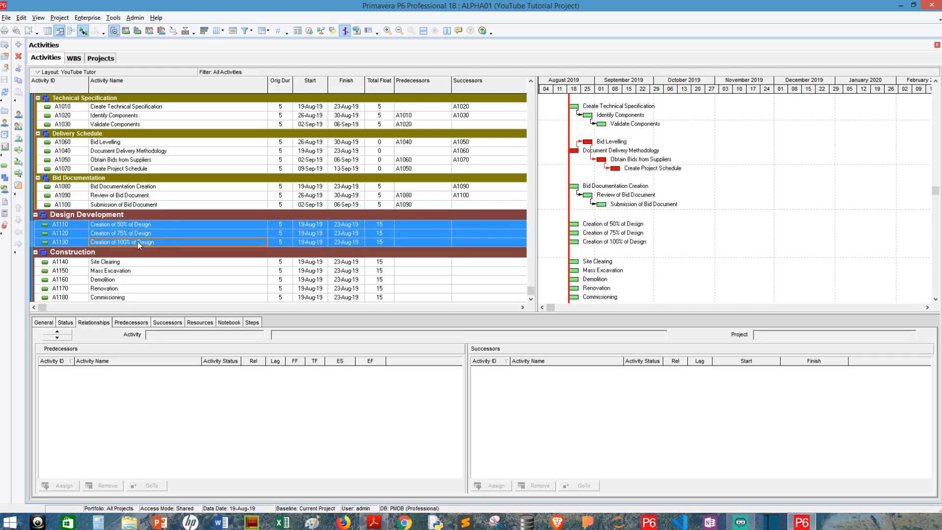
shift+click(138, 262)
shift+click(142, 270)
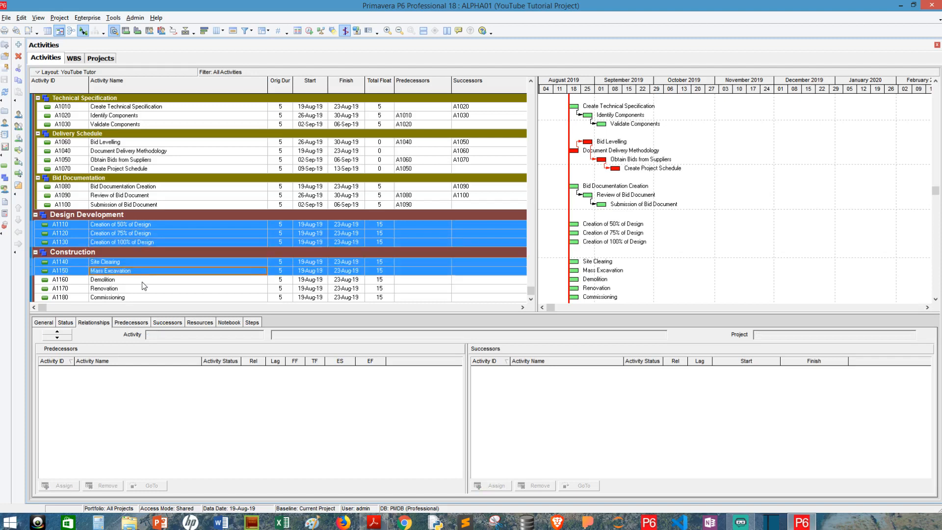
shift+click(143, 280)
shift+click(143, 287)
shift+click(143, 288)
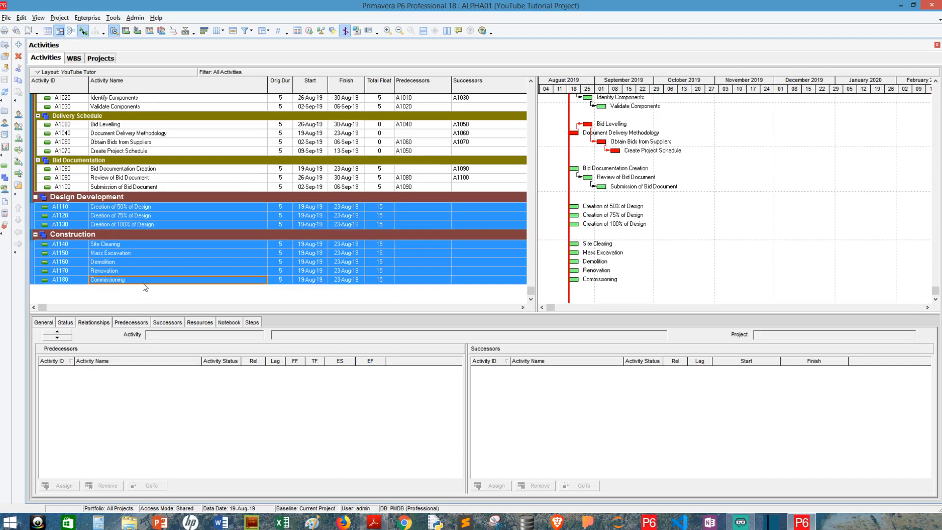
right_click(143, 279)
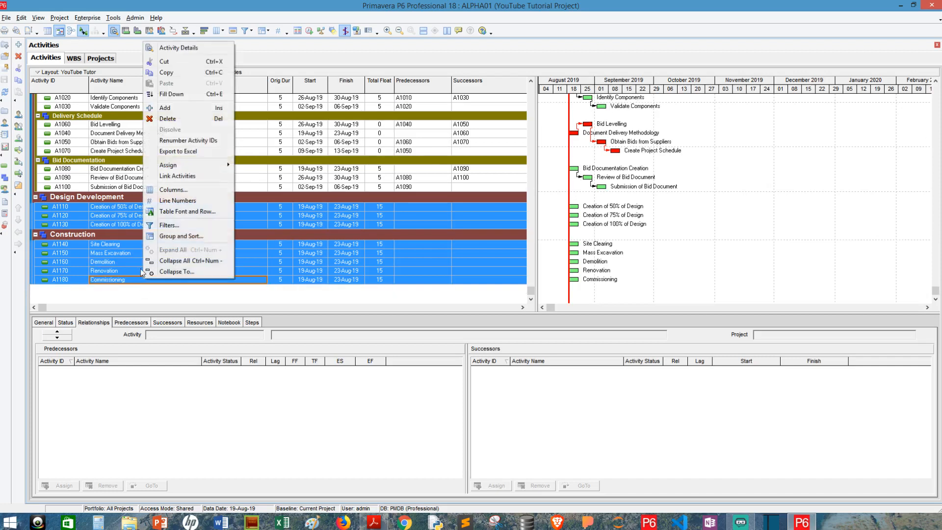
click(177, 182)
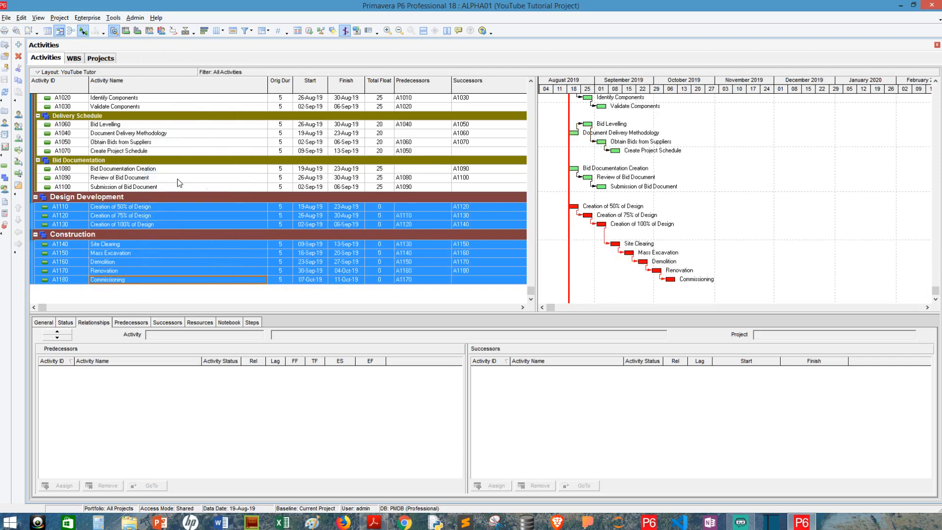
scroll(319, 240, up, 2)
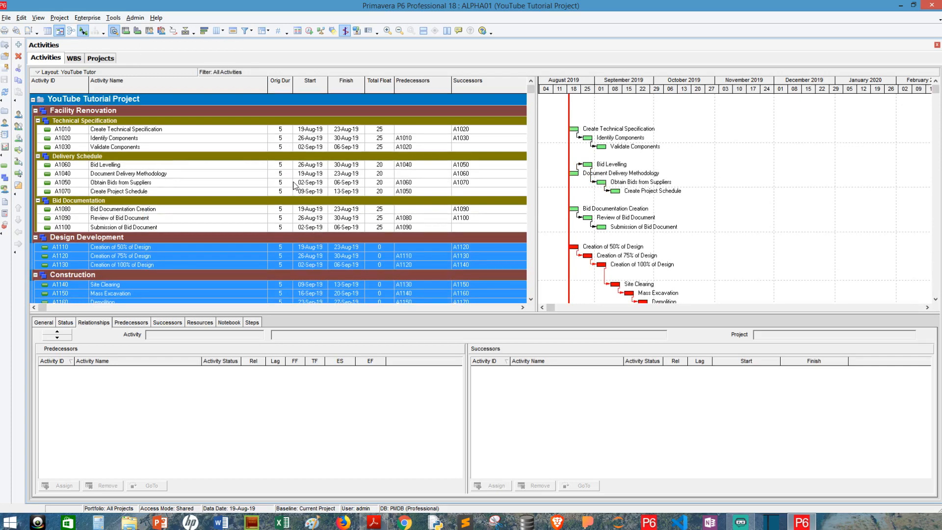
Link Validate Components (A1030) to Bid Levelling (A1060) finish-to-start.
click(181, 147)
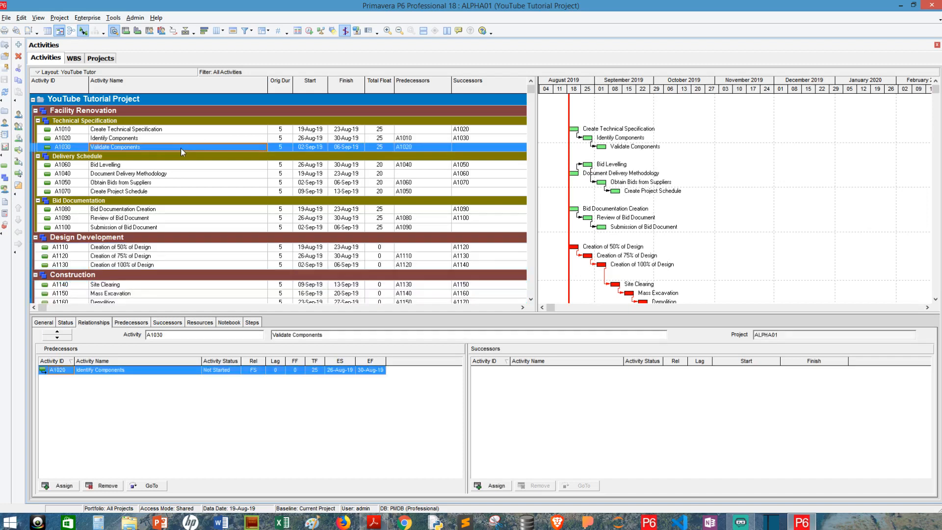
ctrl+click(165, 165)
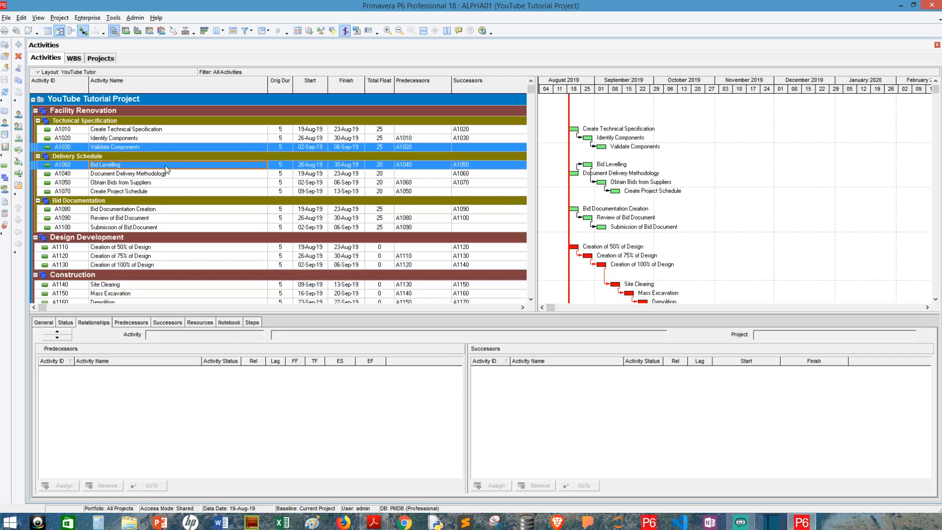
right_click(165, 168)
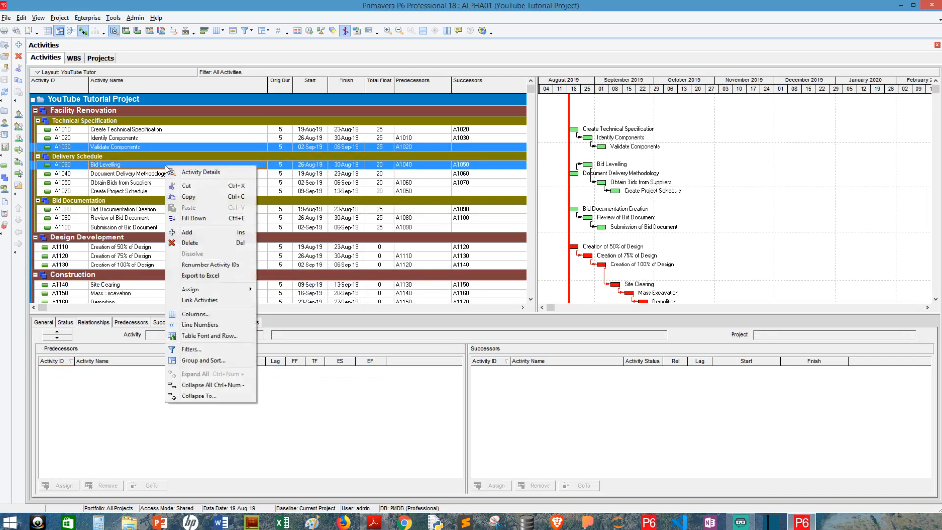
click(215, 301)
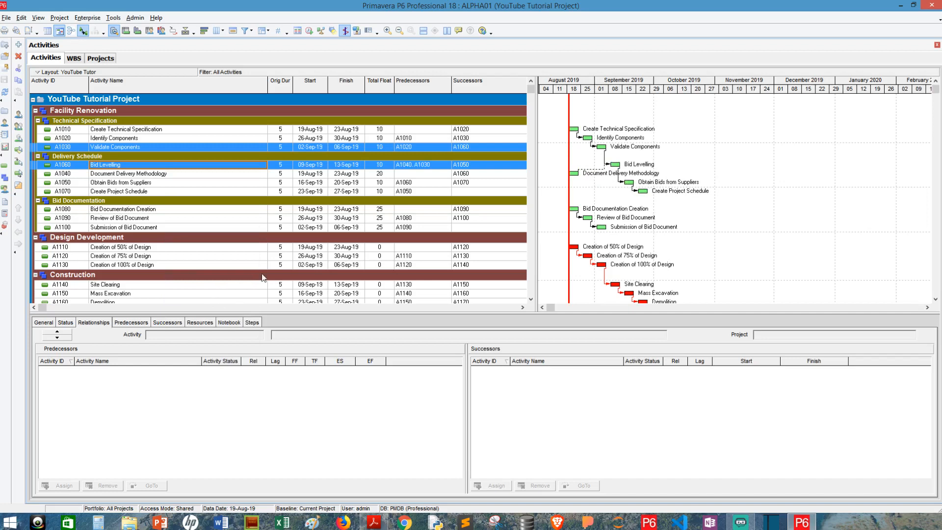
Link Document Delivery Methodology (A1040) to Bid Documentation Creation (A1080) finish-to-start.
click(139, 176)
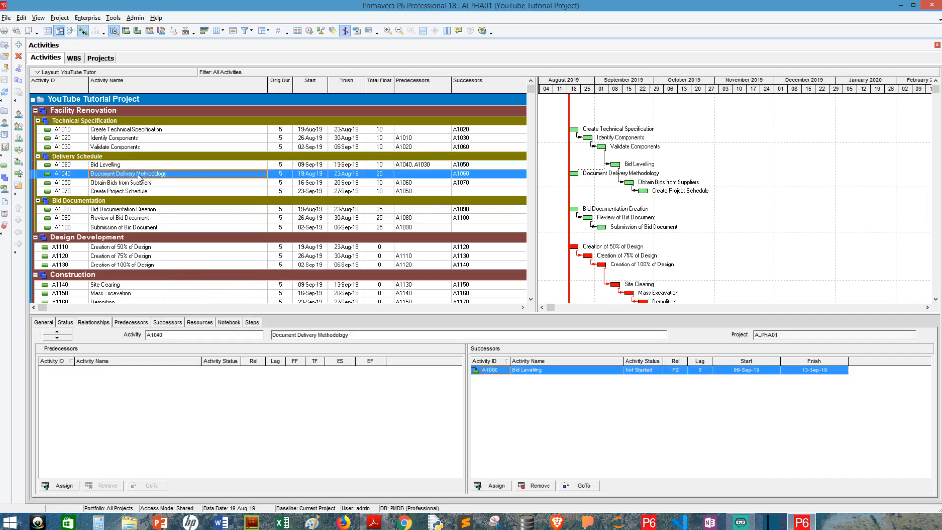
ctrl+click(151, 211)
right_click(151, 210)
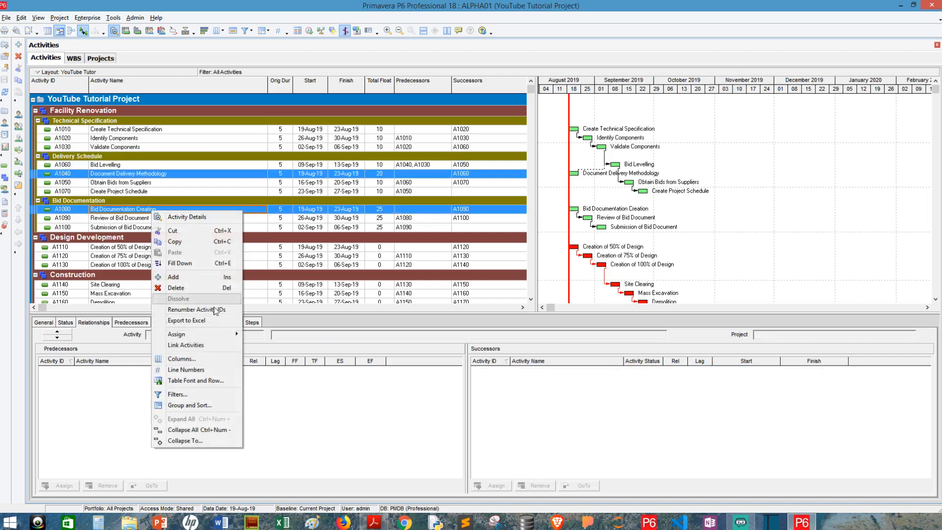
click(210, 345)
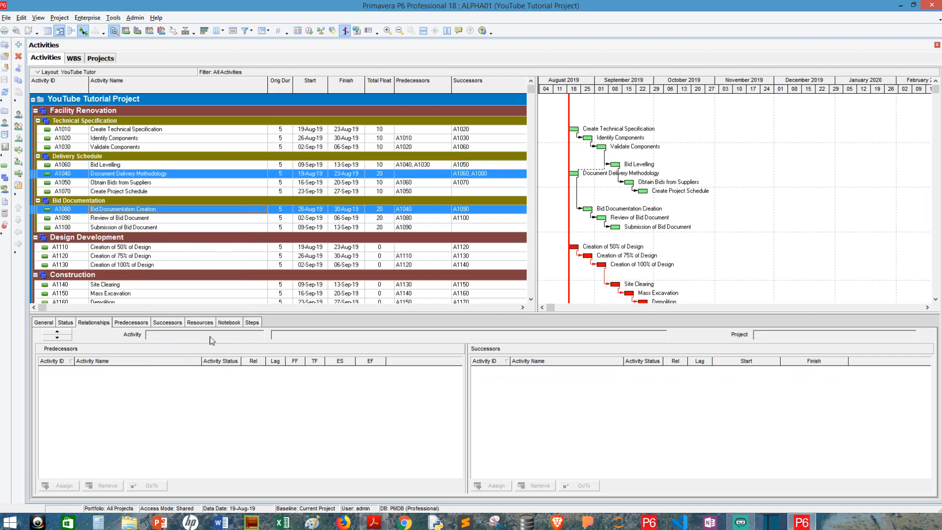
Link Submission of Bid Document (A1100) to Creation of 50% of Design (A1110) finish-to-start.
drag(142, 223, 141, 225)
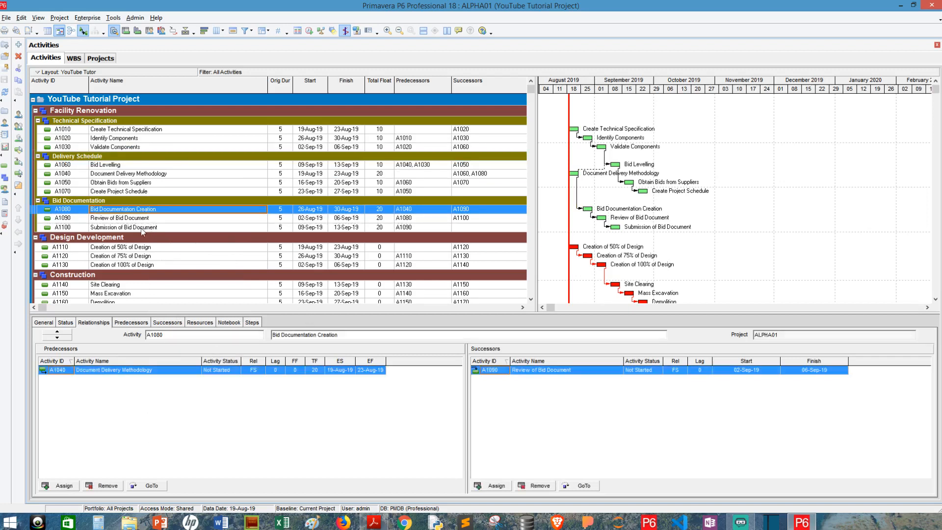
click(141, 228)
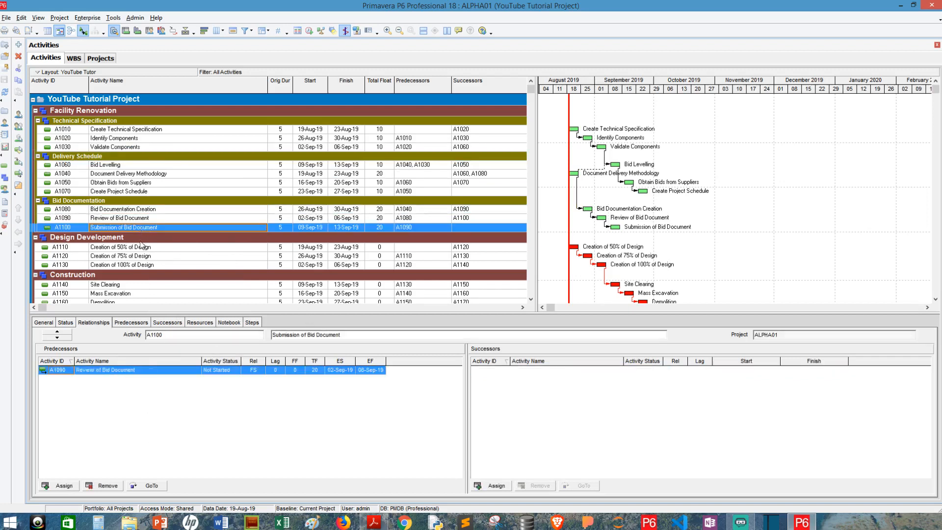
ctrl+click(138, 248)
right_click(138, 248)
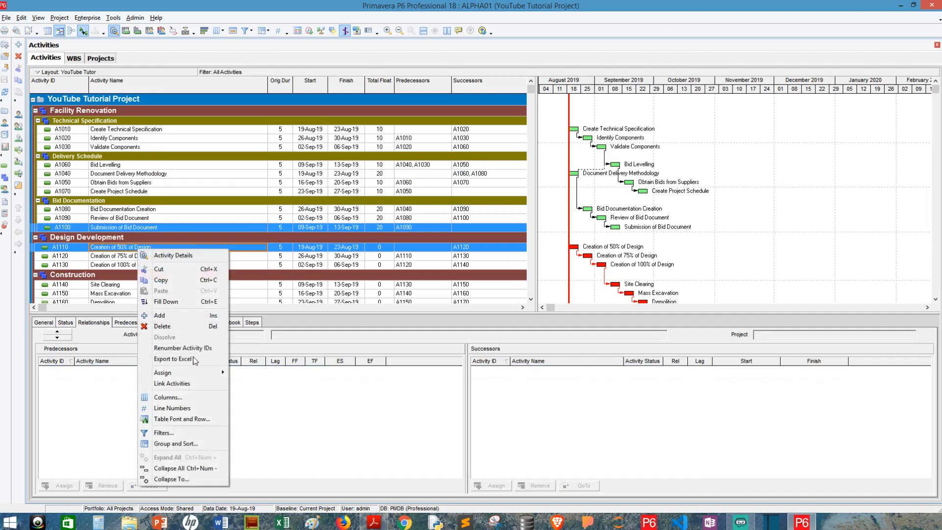
click(198, 385)
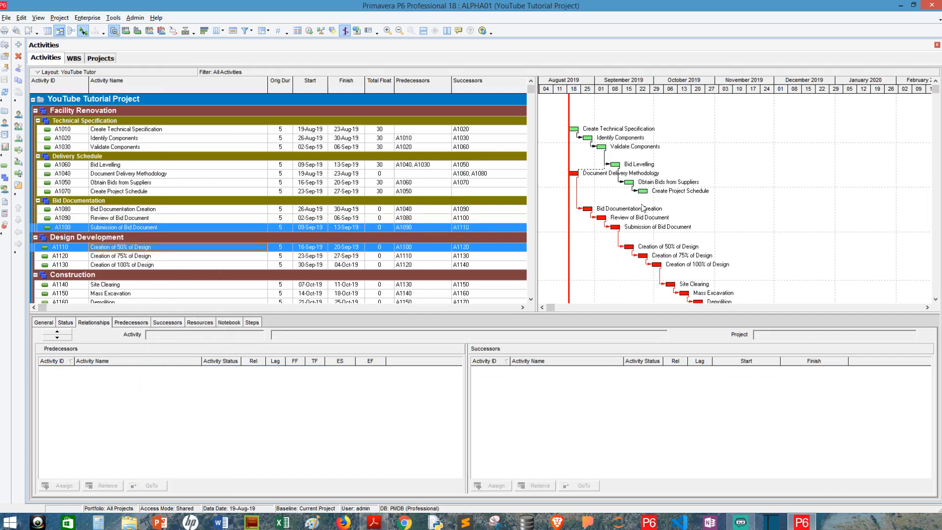
Review relationships for Identify Components, Validate Components, Bid Levelling and Obtain Bids from Suppliers.
scroll(647, 113, down, 1)
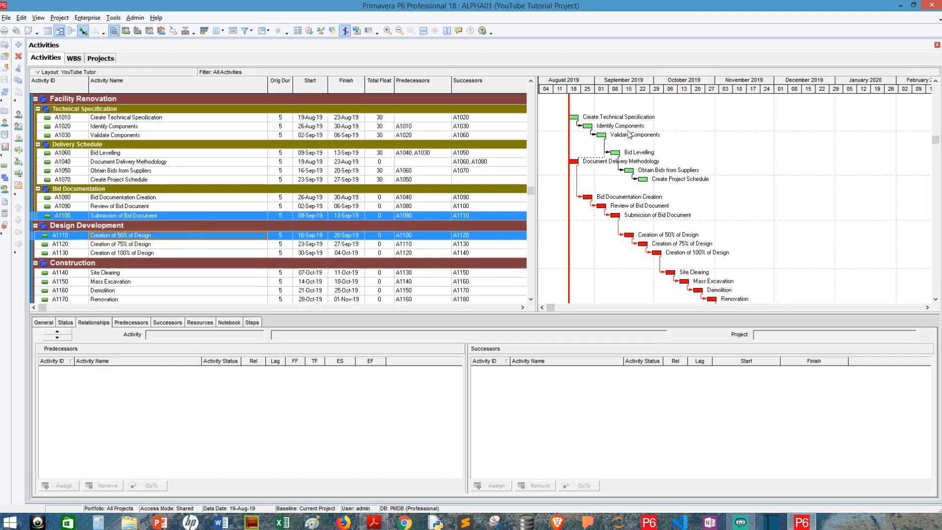
scroll(638, 125, down, 1)
scroll(629, 135, up, 1)
scroll(629, 134, up, 1)
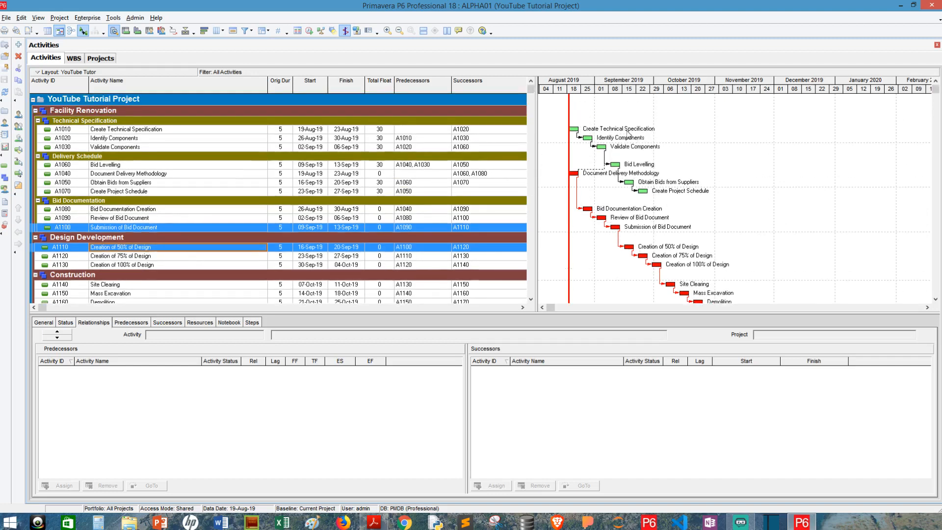
click(429, 139)
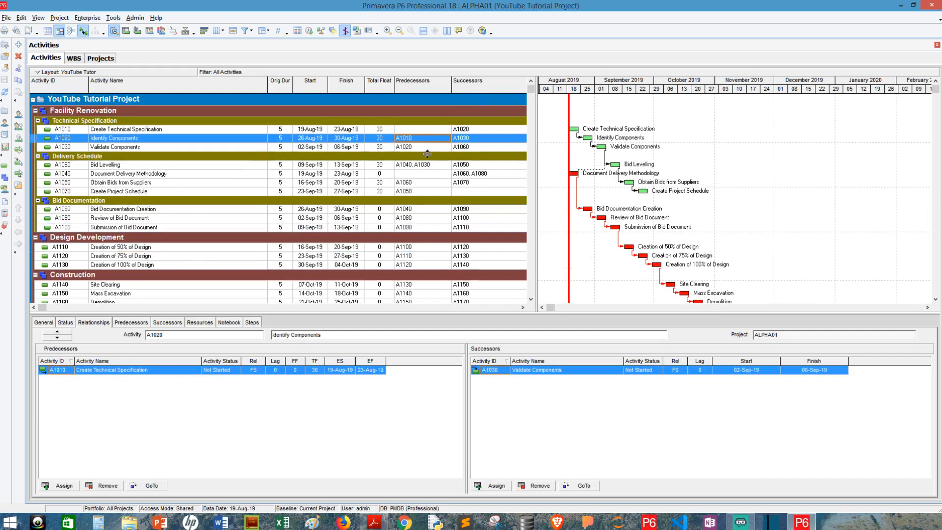
click(427, 148)
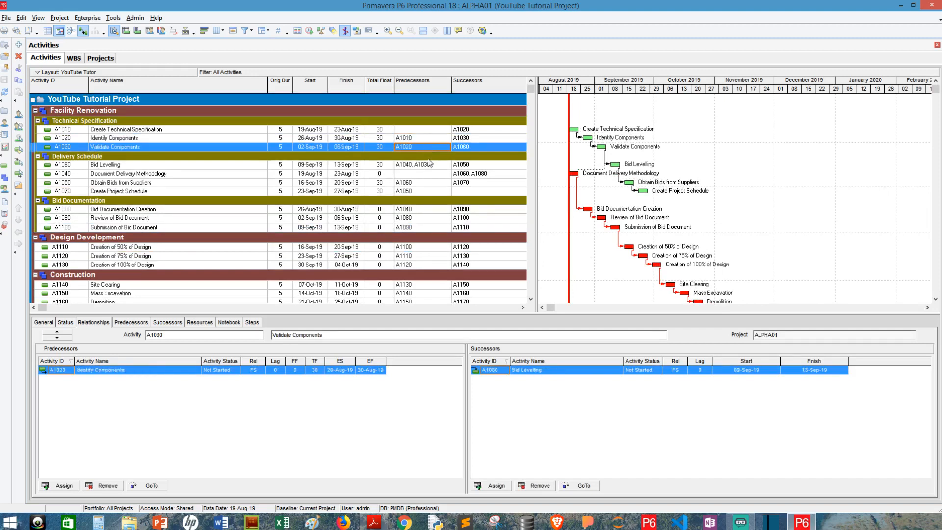
click(430, 165)
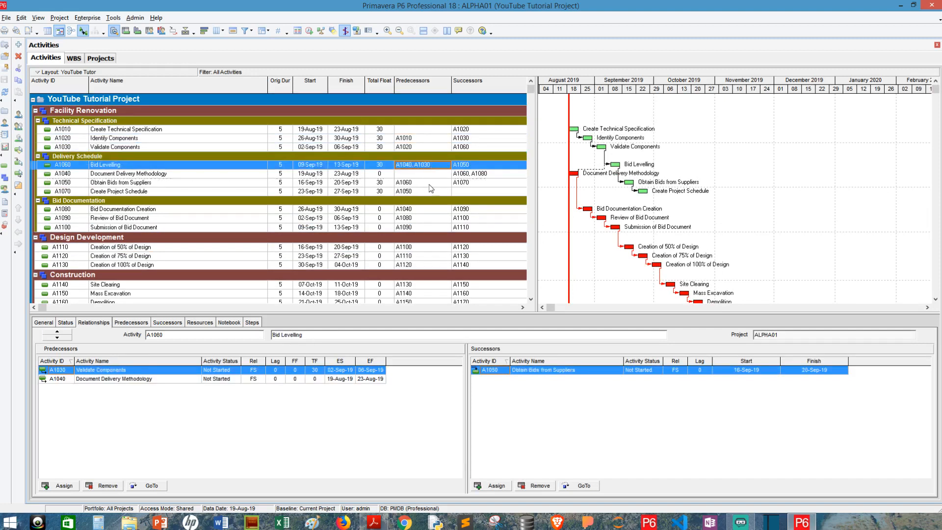
click(424, 183)
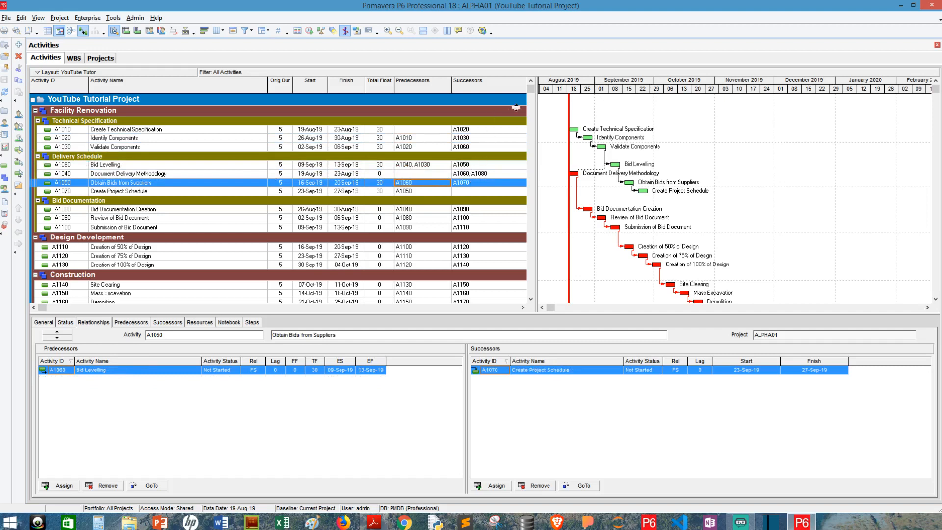
Move the table/Gantt splitter to give the Gantt chart more width.
drag(536, 100, 495, 89)
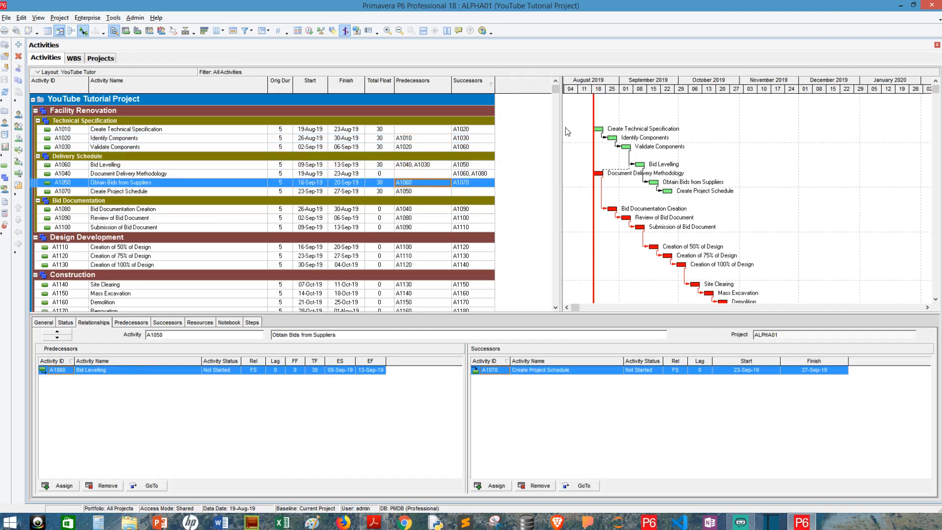
drag(508, 131, 506, 131)
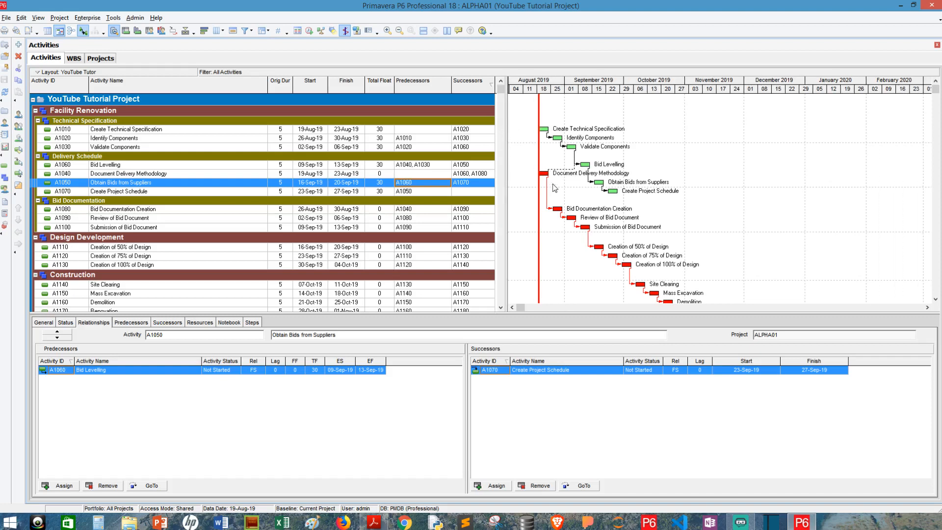
click(588, 240)
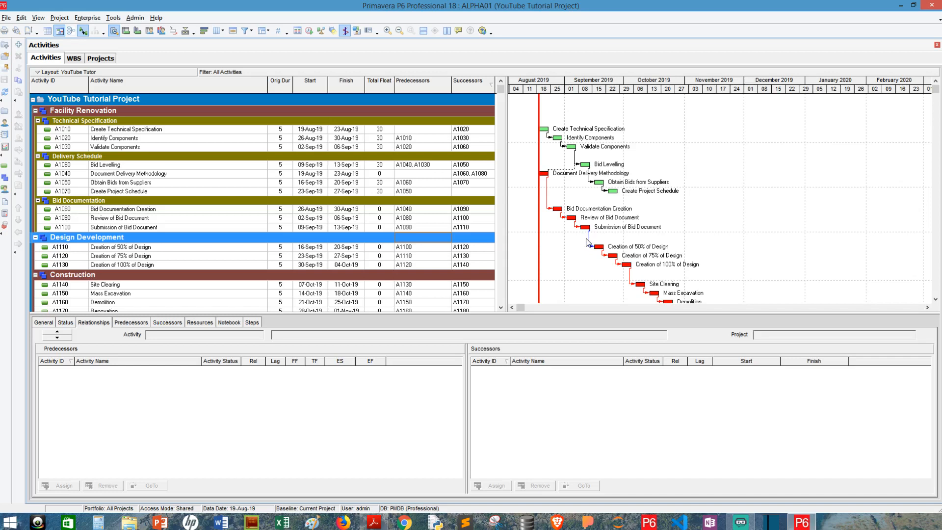
Delete the selected A1100→A1110 relationship line and confirm with Yes.
key(Delete)
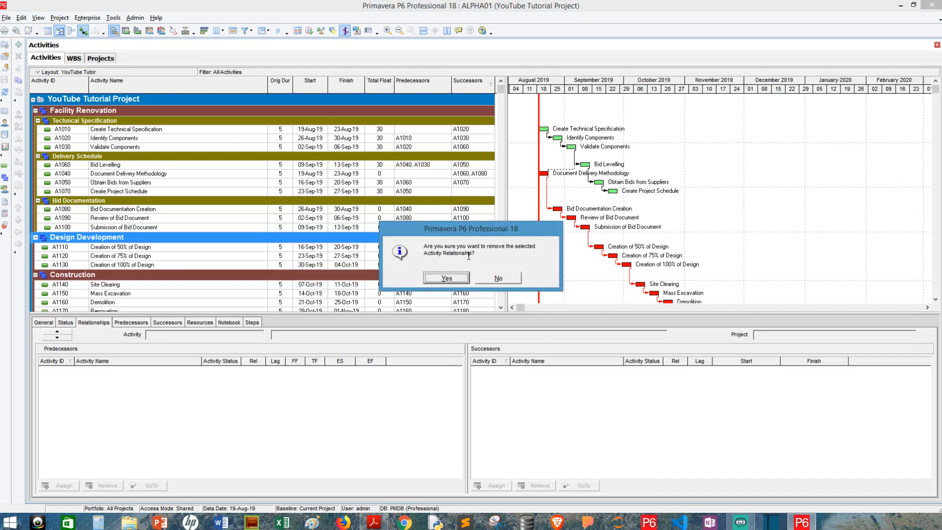
click(456, 278)
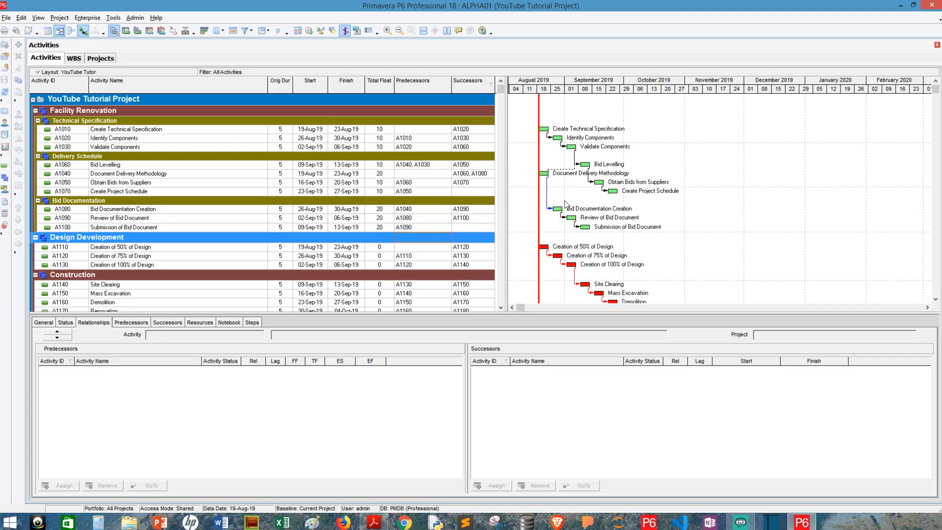
click(241, 219)
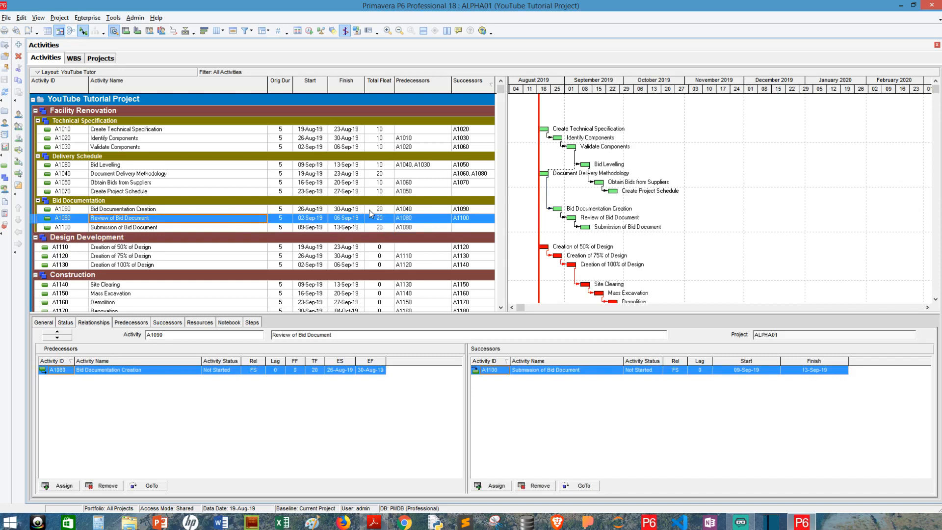
Select activities A1010 through A1070 together as one contiguous block.
scroll(364, 205, down, 1)
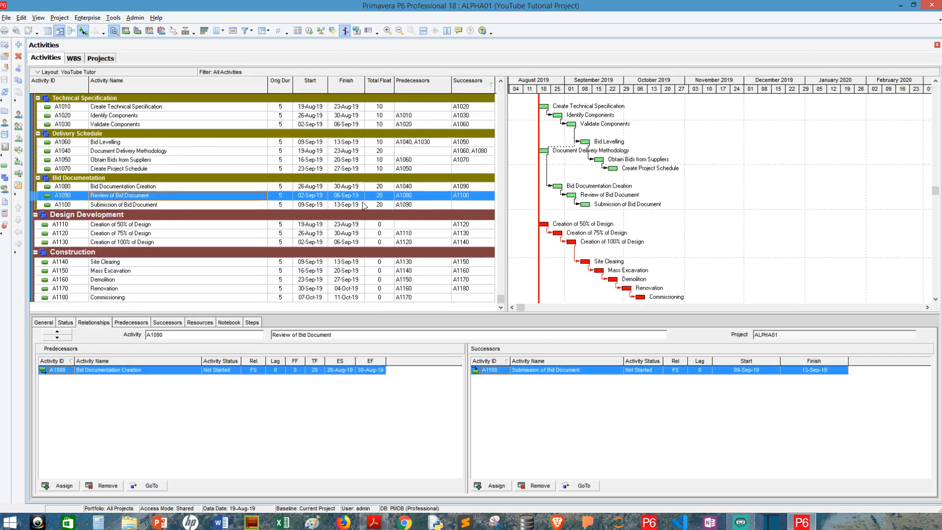
scroll(364, 206, up, 2)
scroll(364, 206, down, 2)
click(137, 108)
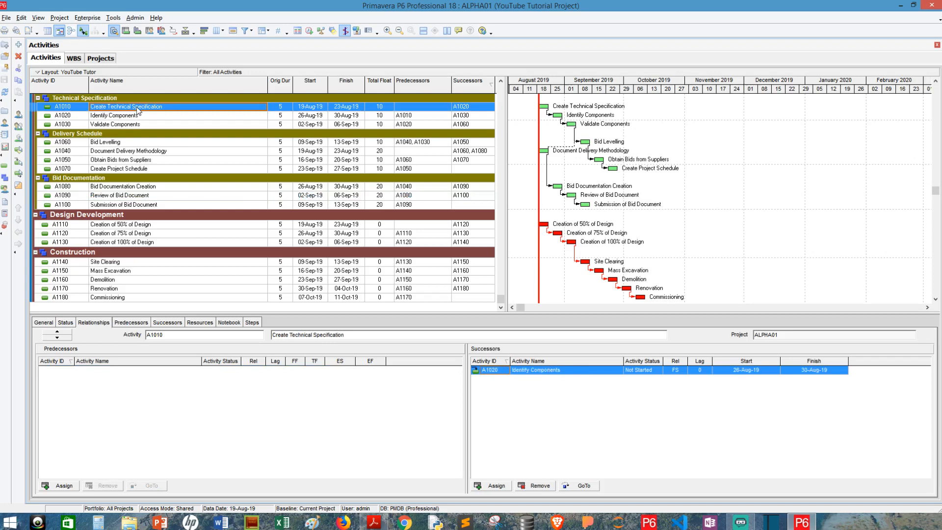
shift+click(140, 168)
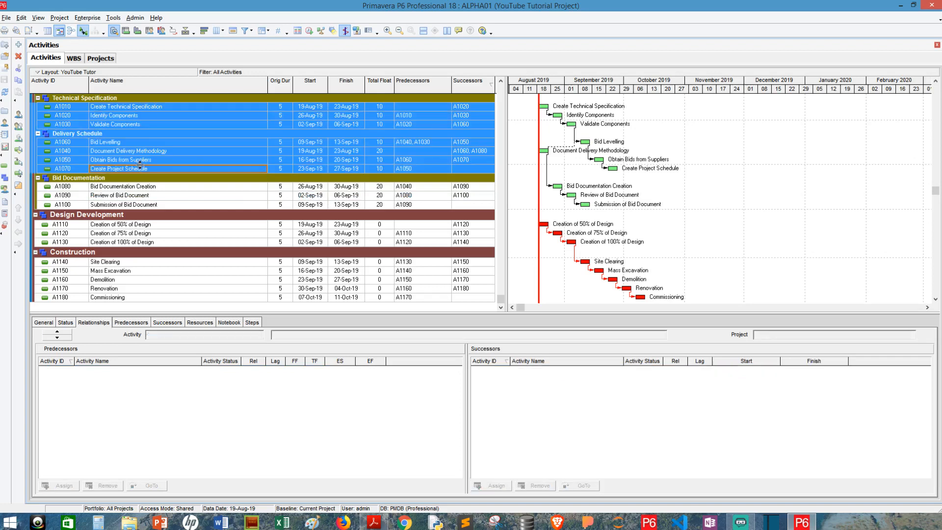
scroll(140, 167, up, 2)
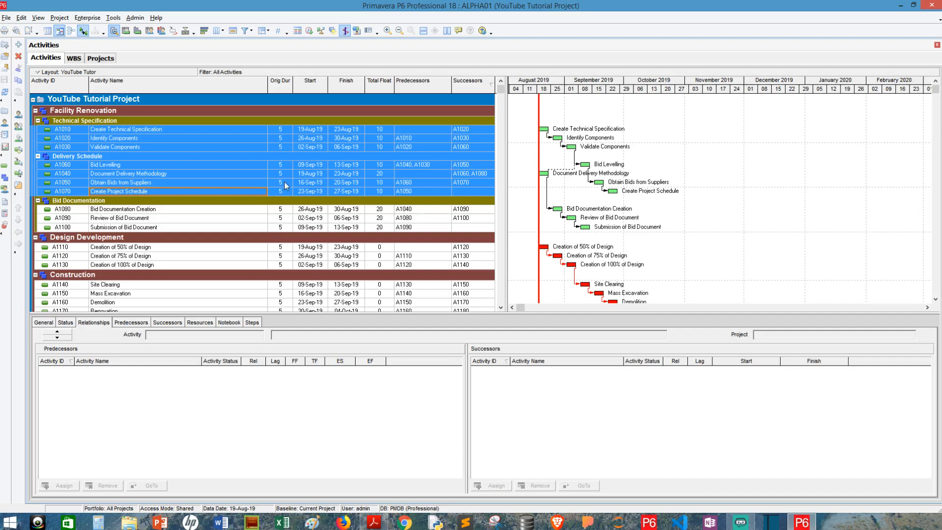
Open Assign Predecessors for the selected activities and select every listed row, A1010 to A1180.
right_click(363, 154)
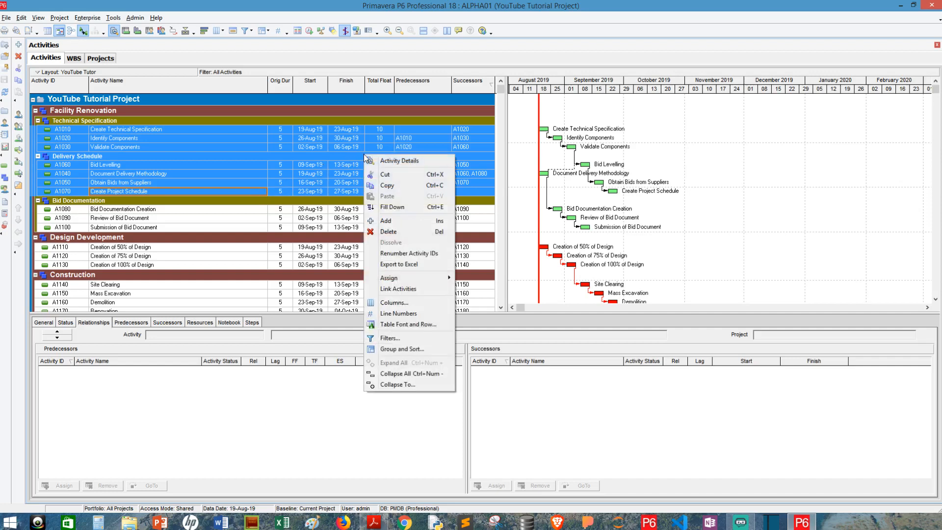
mouse_move(420, 278)
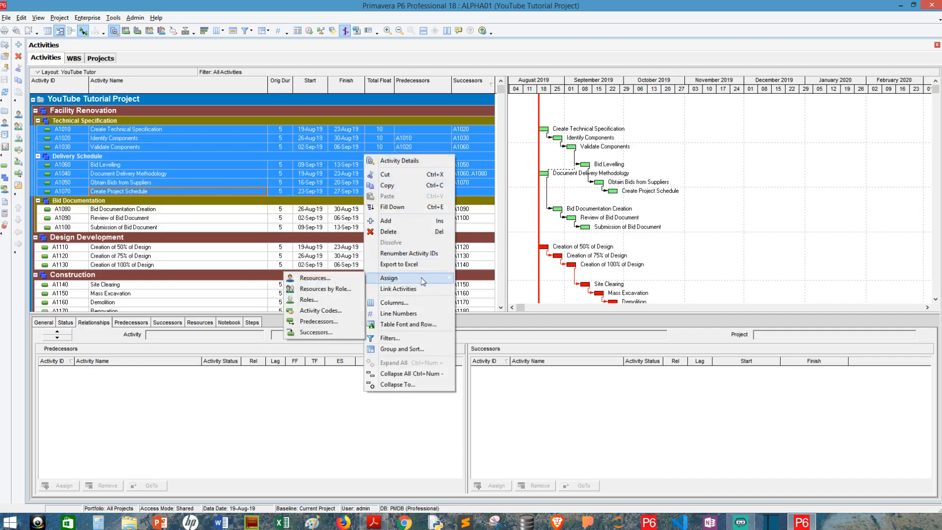
click(315, 322)
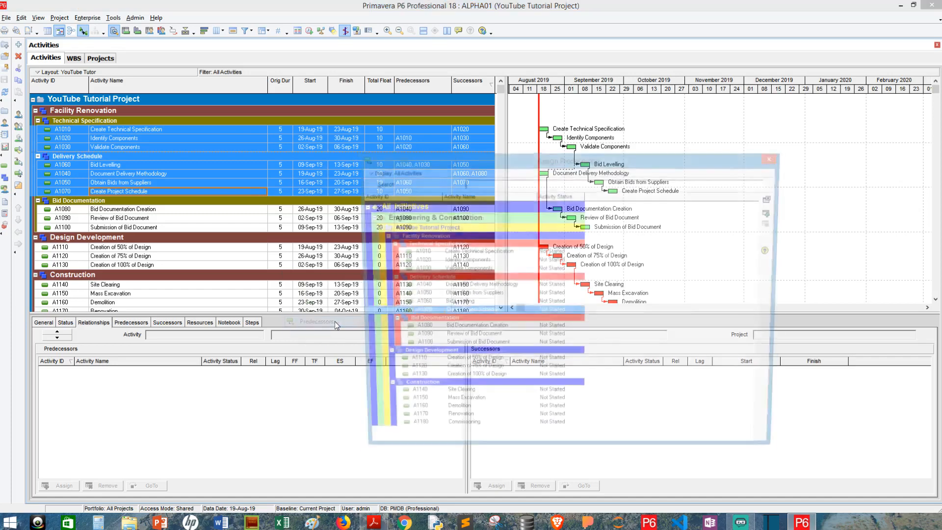
drag(546, 157, 697, 47)
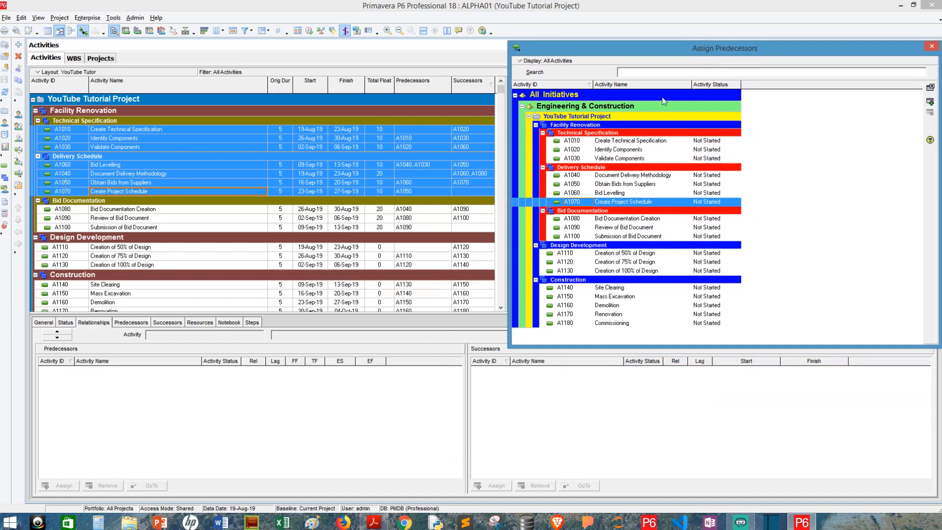
drag(689, 53, 632, 85)
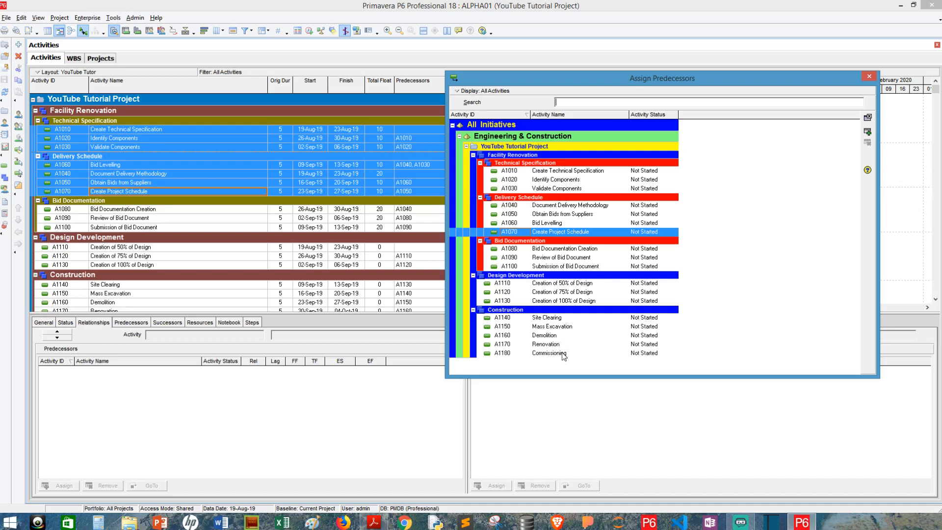
click(562, 172)
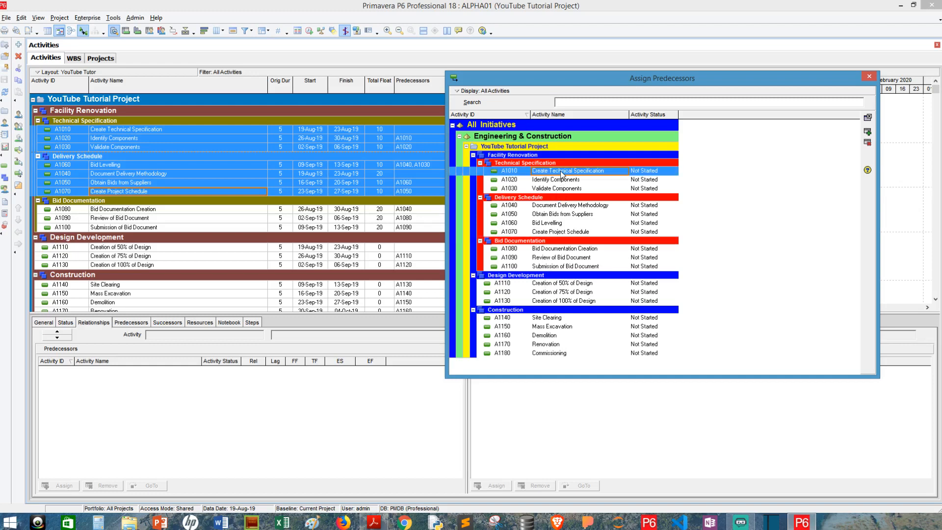
shift+click(559, 353)
drag(599, 85, 685, 48)
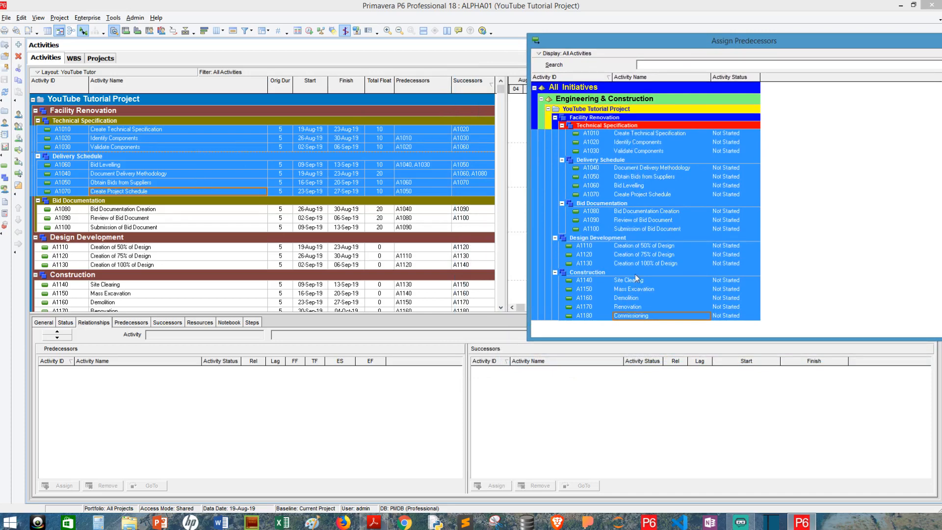
drag(648, 48, 475, 57)
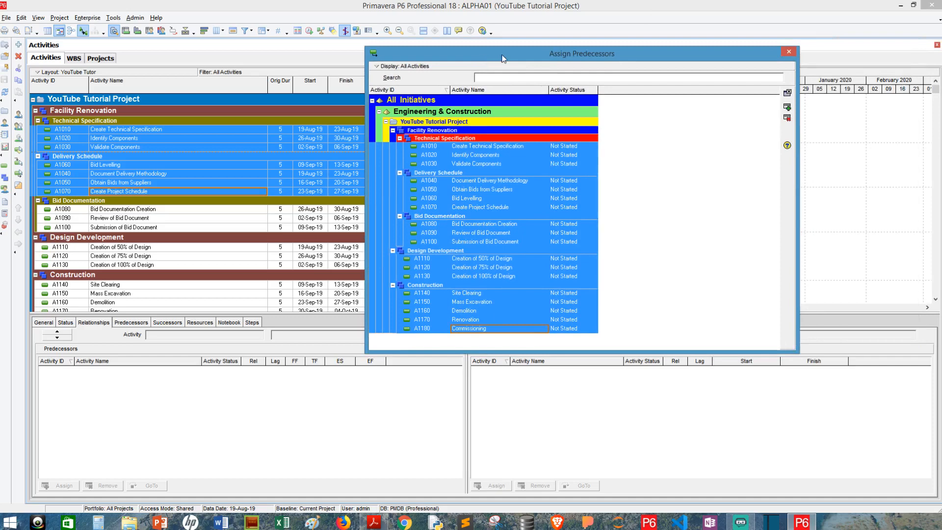
Remove the selected predecessor relationships, confirm with Yes, and close the dialog.
click(788, 119)
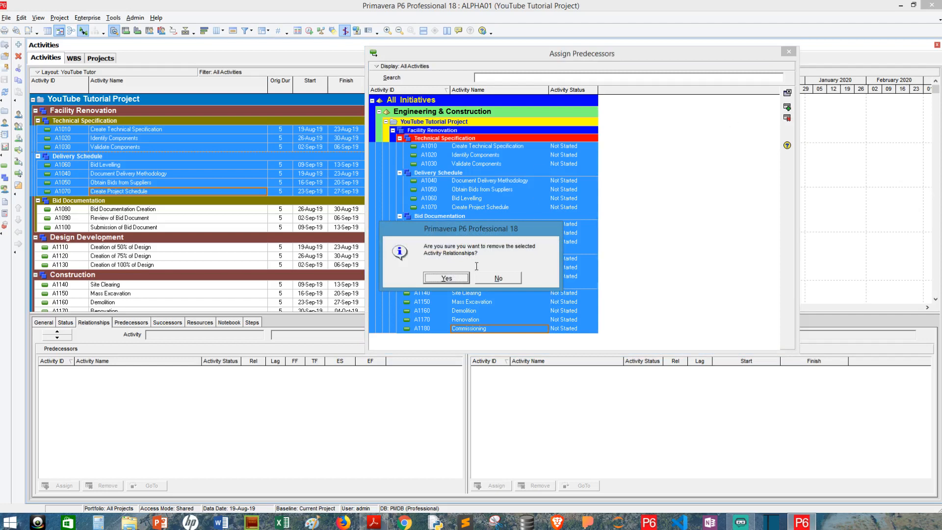
click(447, 278)
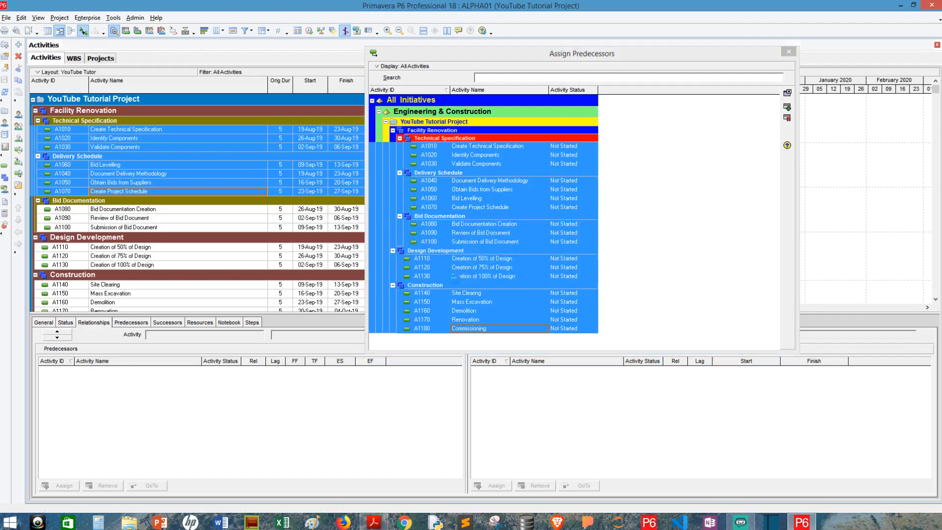
click(608, 55)
drag(608, 55, 624, 180)
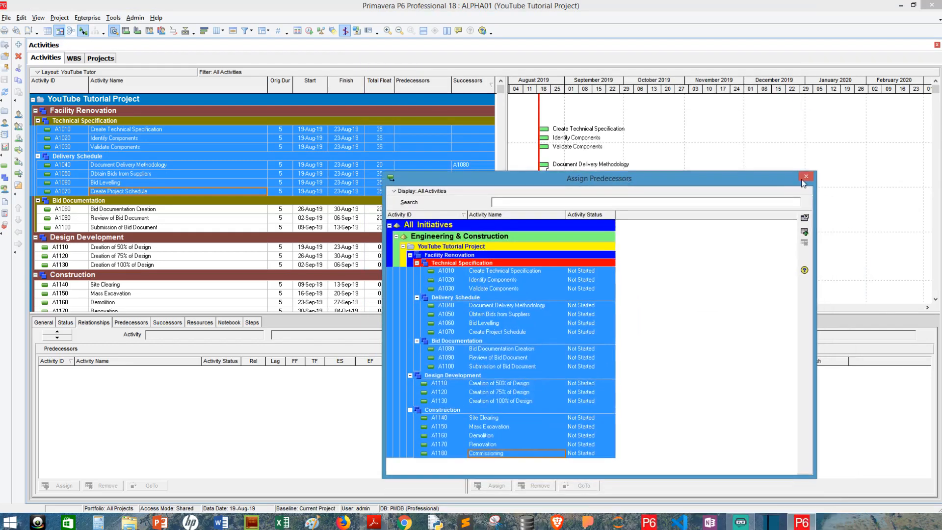
click(805, 218)
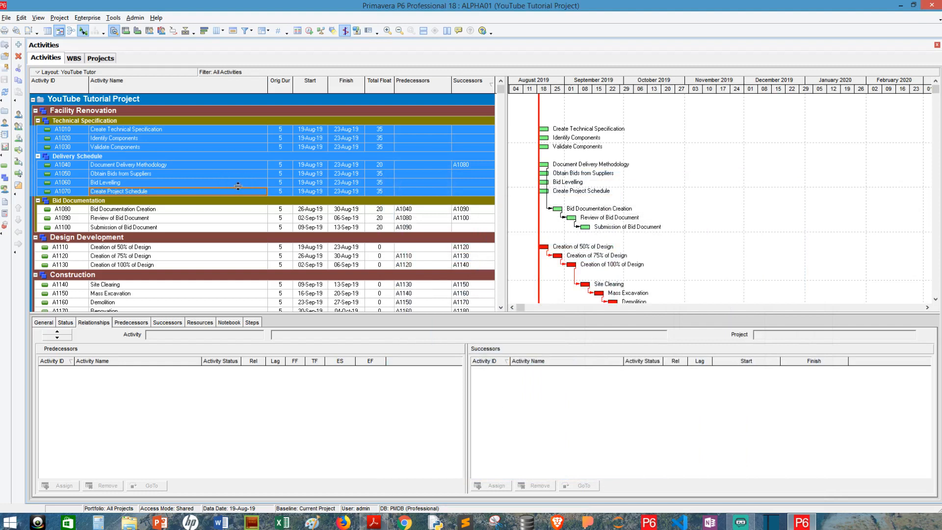
Delete all successor links of A1010–A1070 through Assign Successors, A1010 to A1180, confirming removal.
right_click(390, 155)
mouse_move(444, 281)
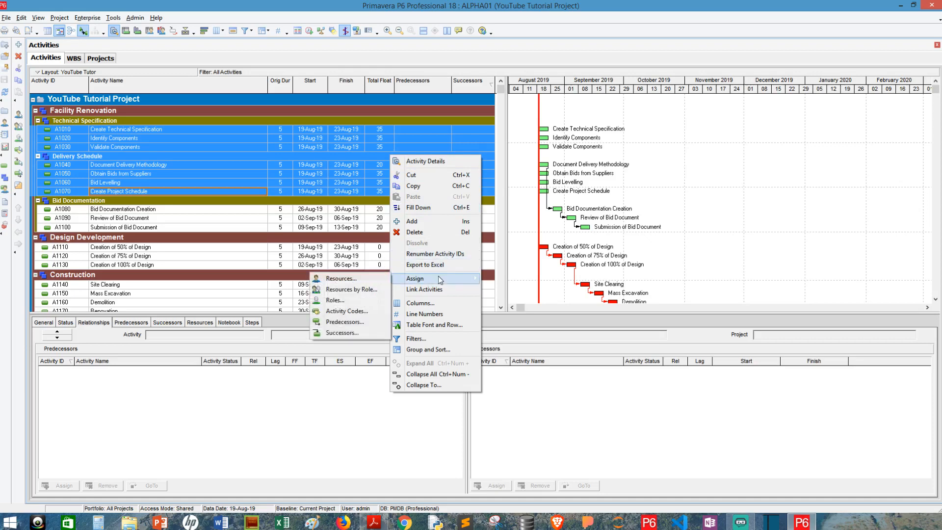
click(358, 333)
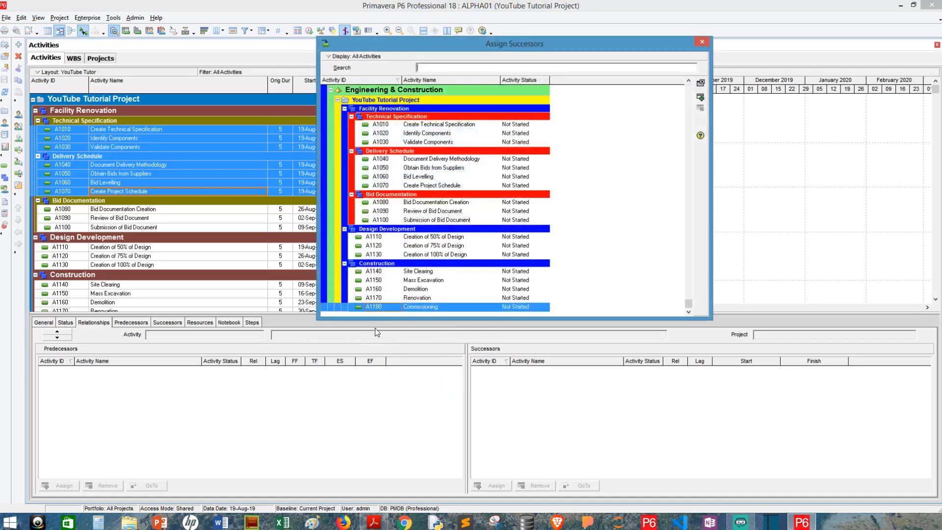
click(432, 125)
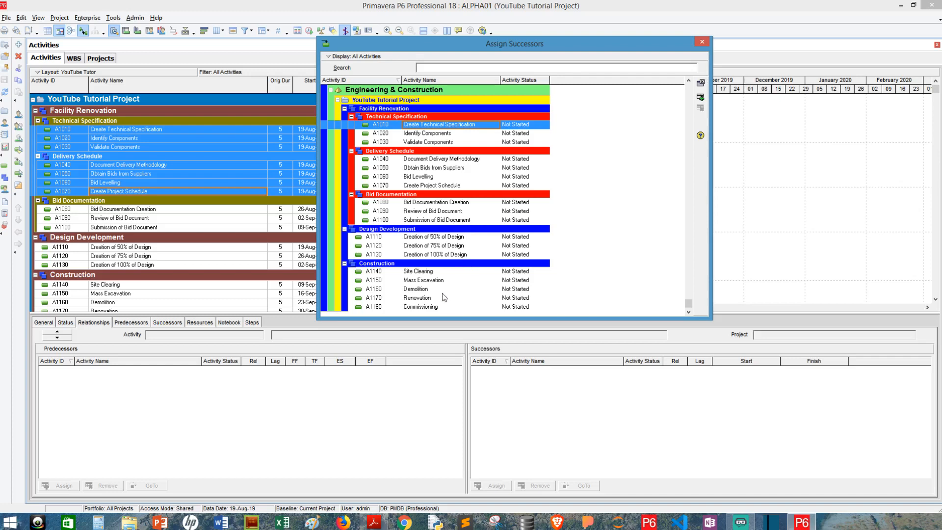
shift+click(441, 307)
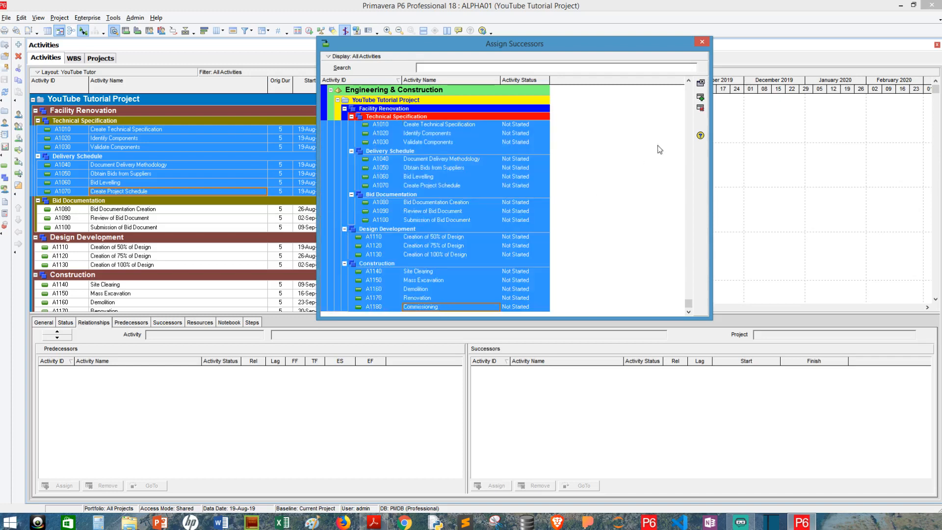
click(700, 107)
click(447, 278)
click(700, 43)
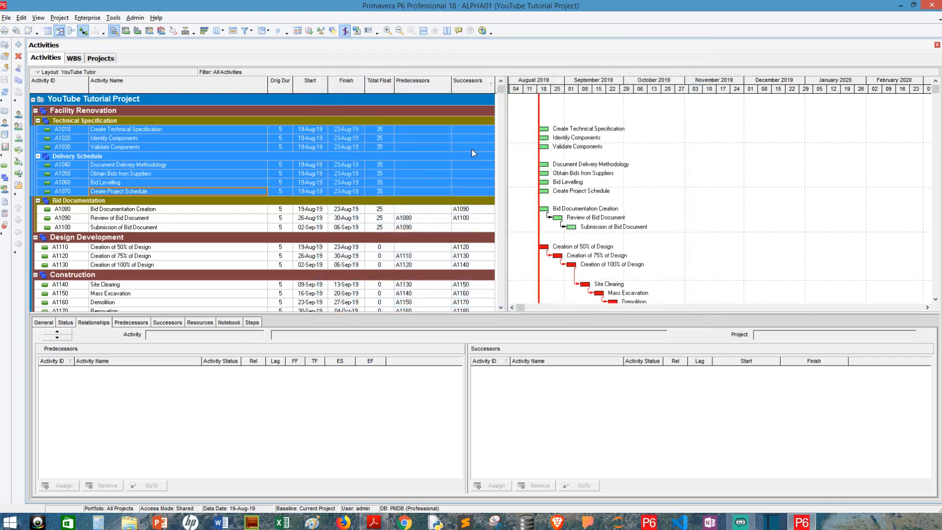
Link A1010, A1040, A1020, A1050, A1030, A1060, A1070, A1080 in that order with Link Activities.
click(471, 166)
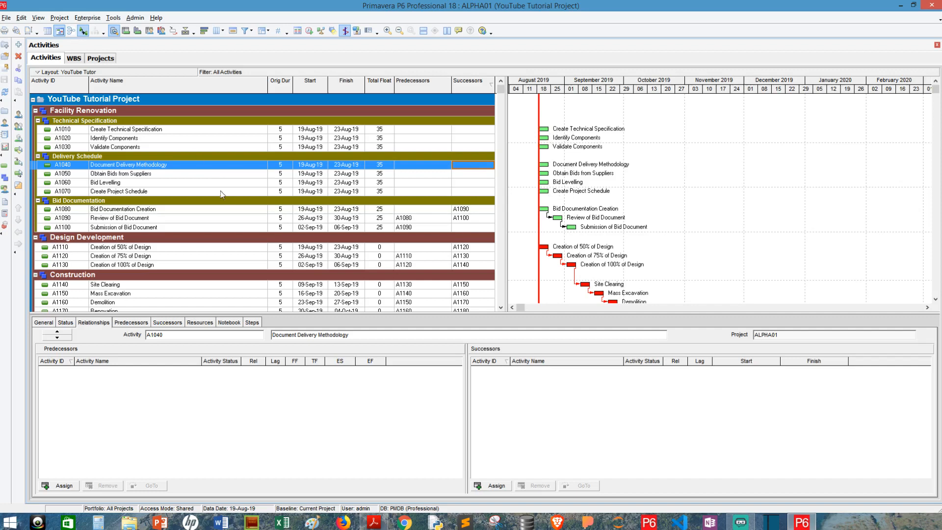
click(170, 129)
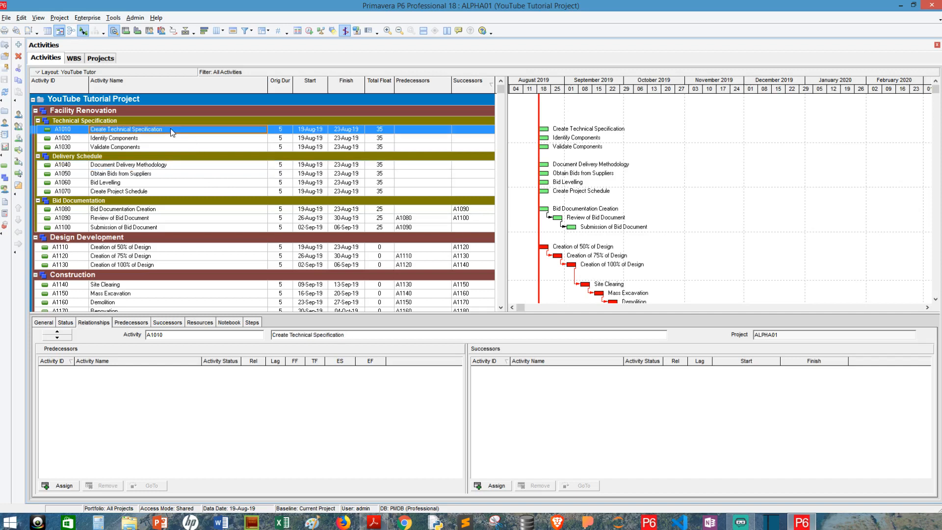
ctrl+click(164, 167)
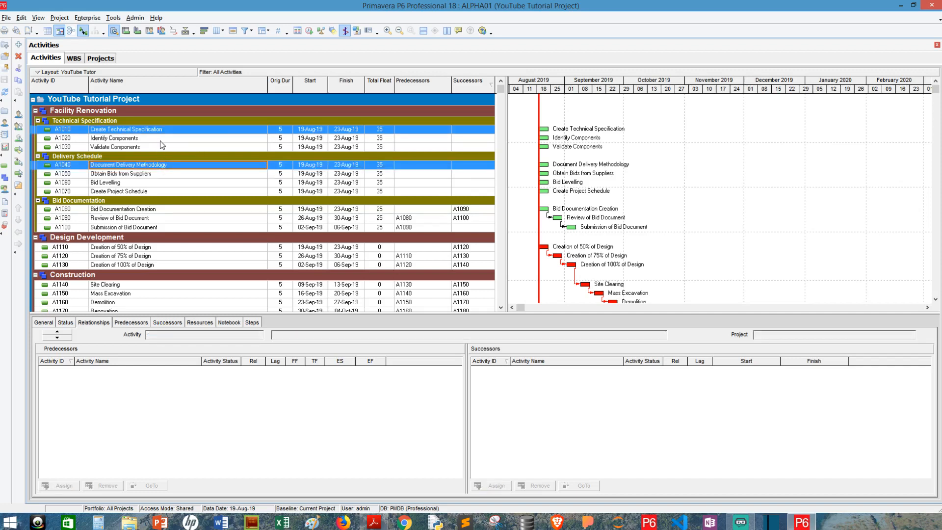
ctrl+click(161, 139)
ctrl+click(161, 172)
ctrl+click(164, 149)
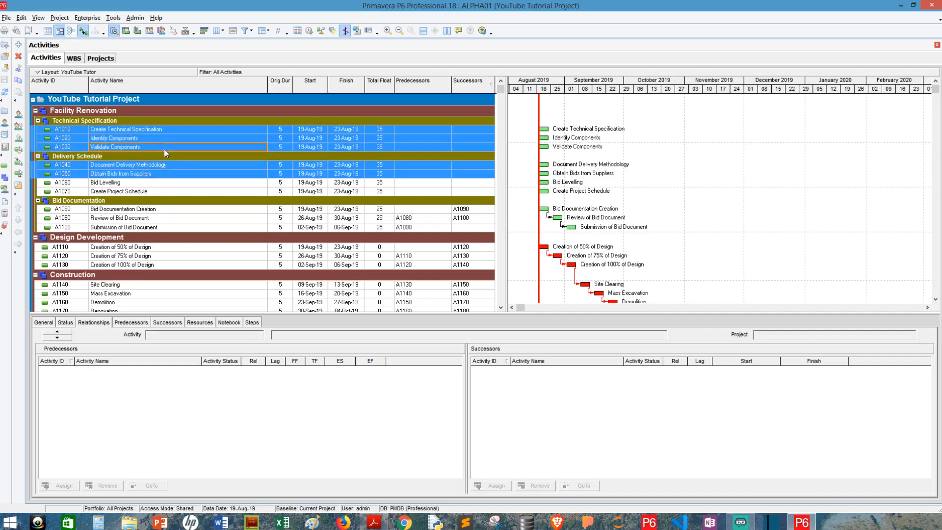
ctrl+click(163, 183)
ctrl+click(164, 191)
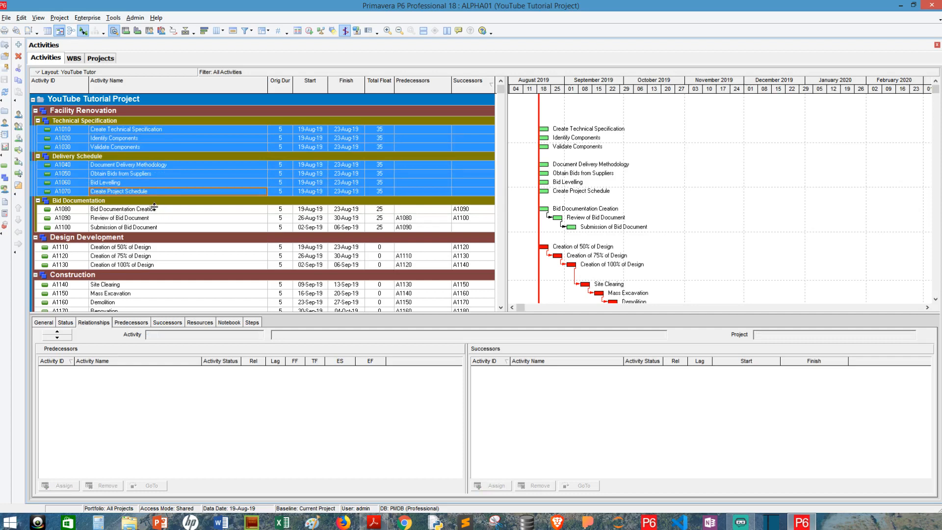
ctrl+click(154, 211)
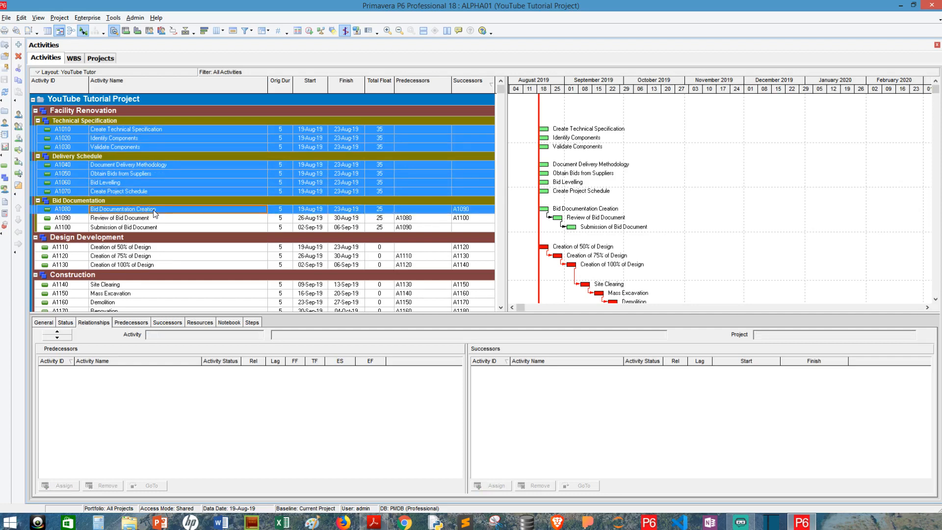
right_click(154, 211)
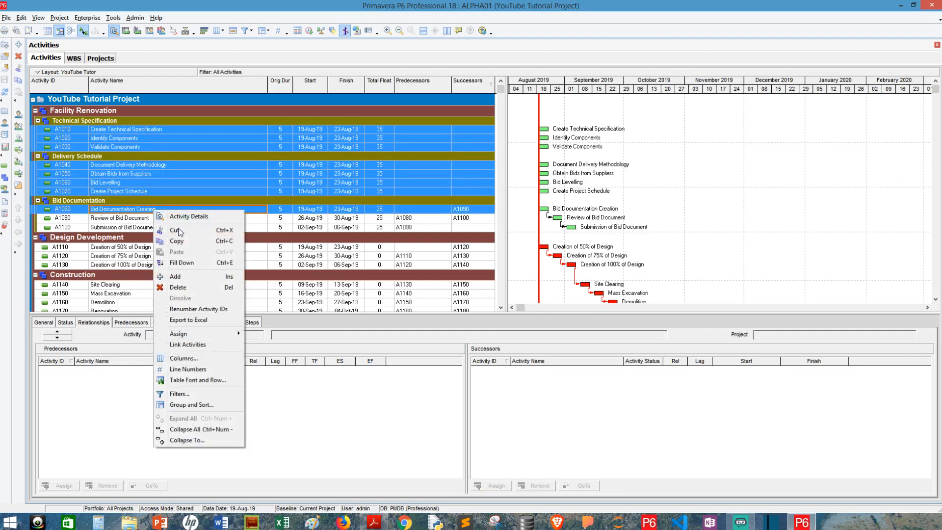
click(190, 340)
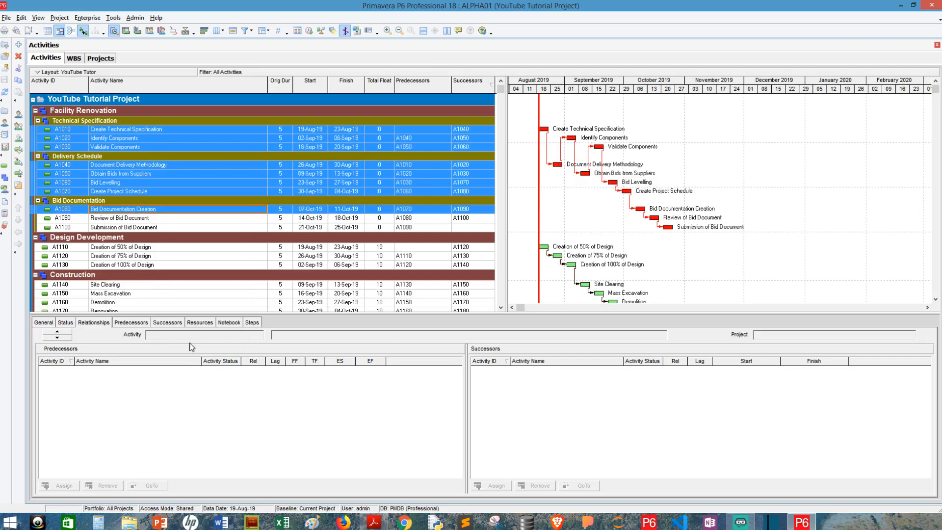
Select A1110 Creation of 50% of Design to review its successor A1120 in Relationships.
click(431, 246)
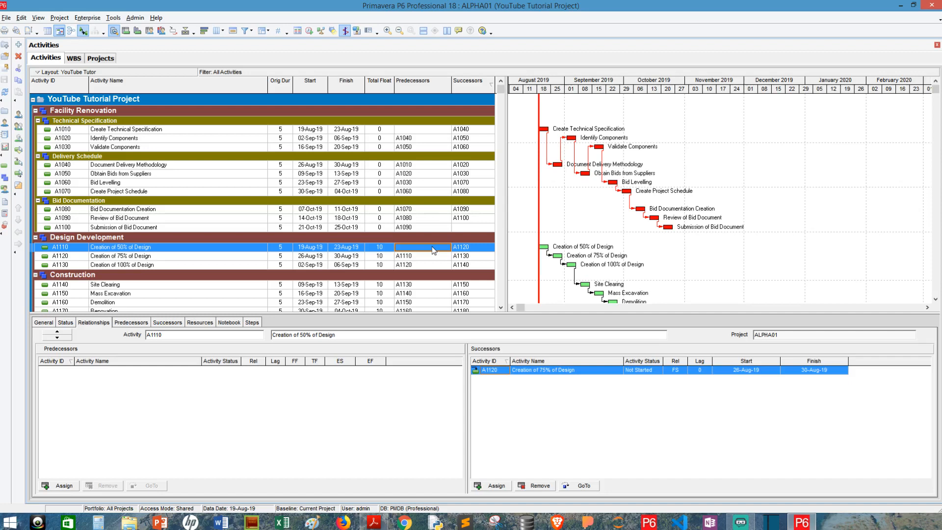
scroll(375, 205, down, 1)
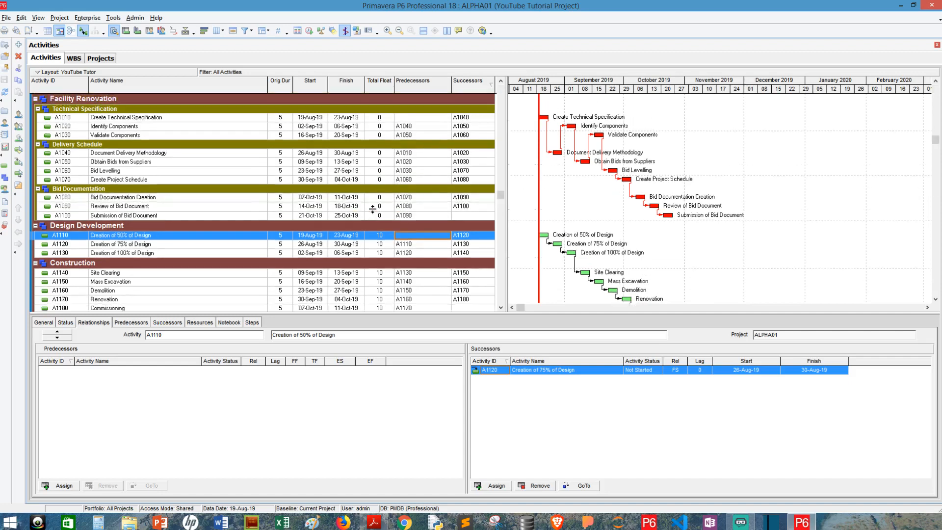
scroll(372, 210, up, 1)
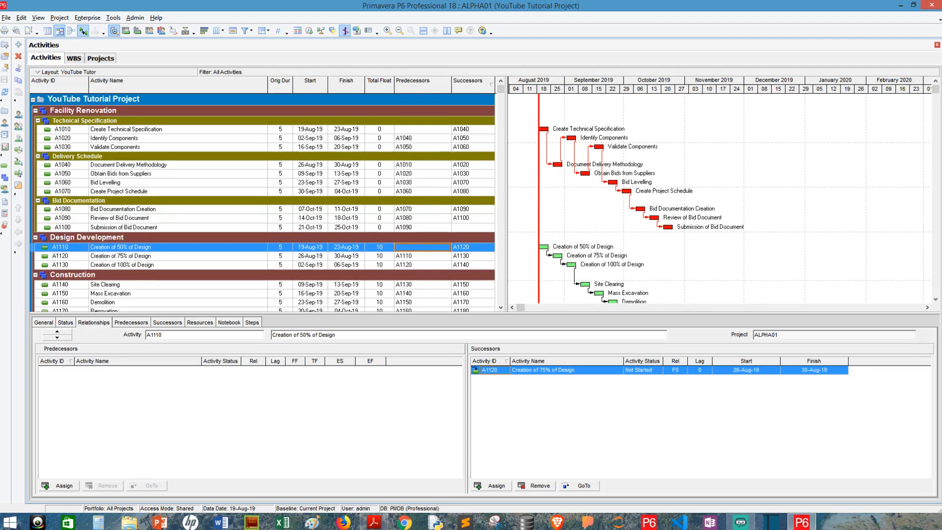